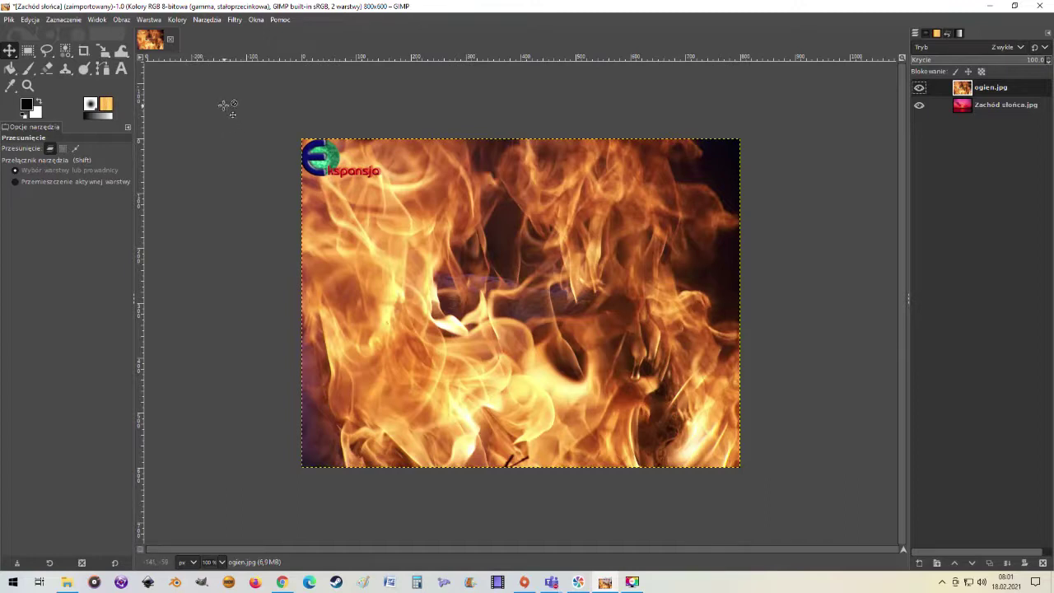
Check the sunset underneath by briefly hiding and reshowing the fire layer.
left_click(979, 109)
left_click(978, 92)
left_click(920, 88)
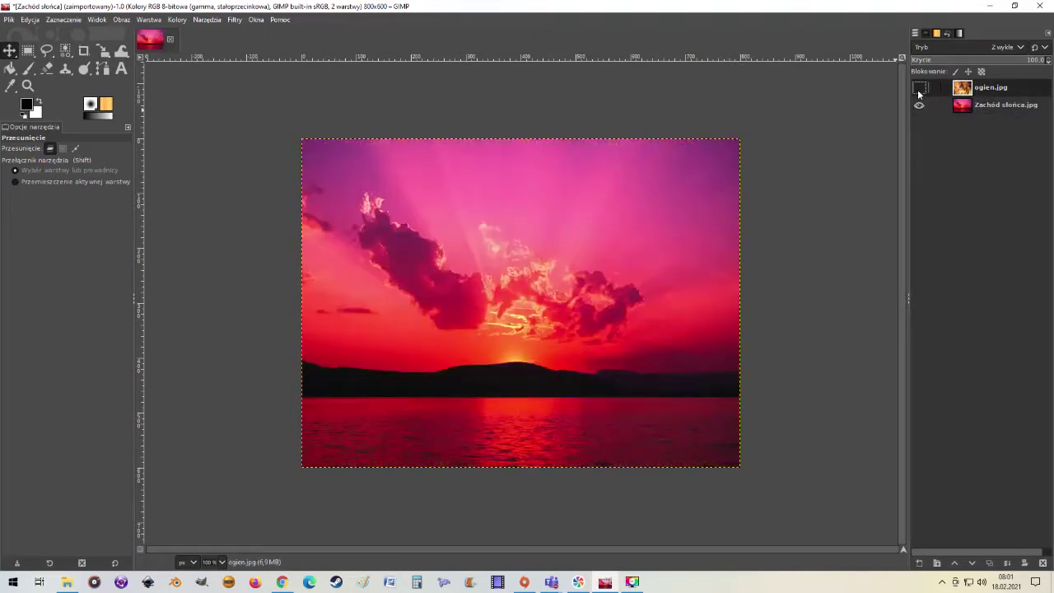
left_click(919, 88)
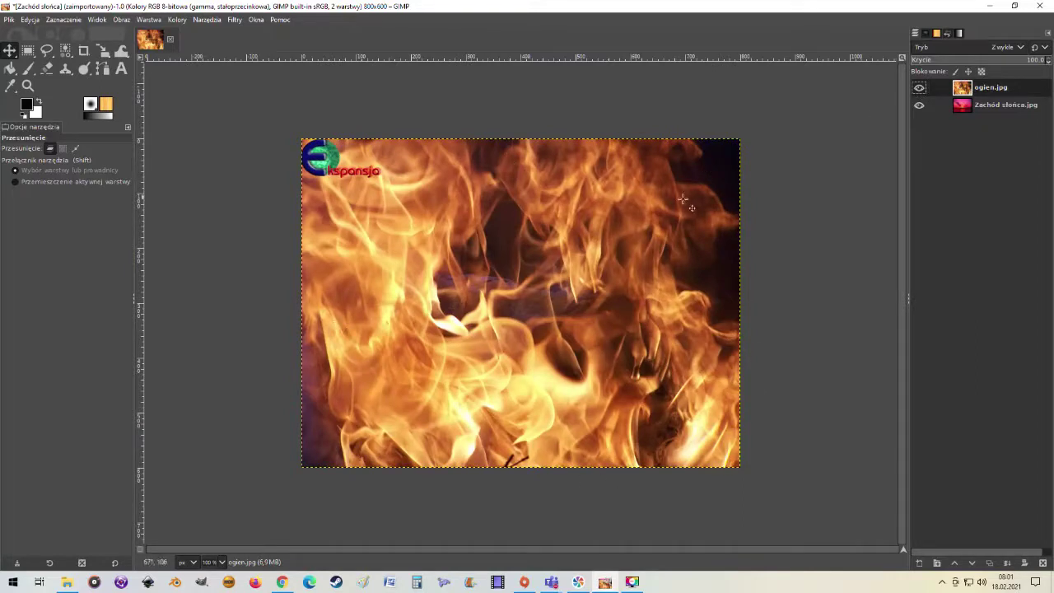
Add a White (full opacity) layer mask to ogien.jpg, keeping the fire image active.
right_click(969, 91)
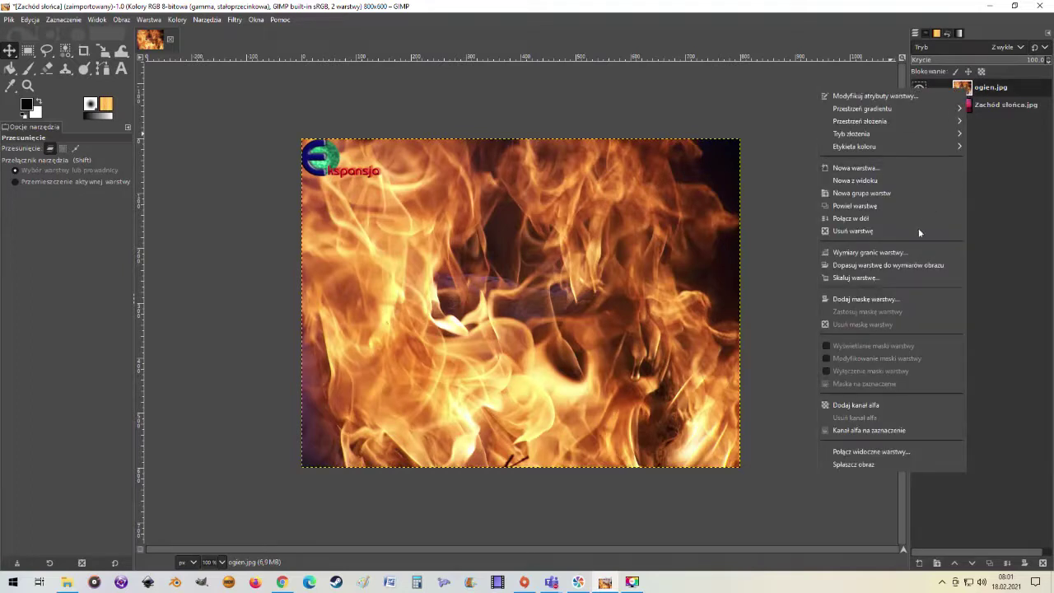
left_click(882, 299)
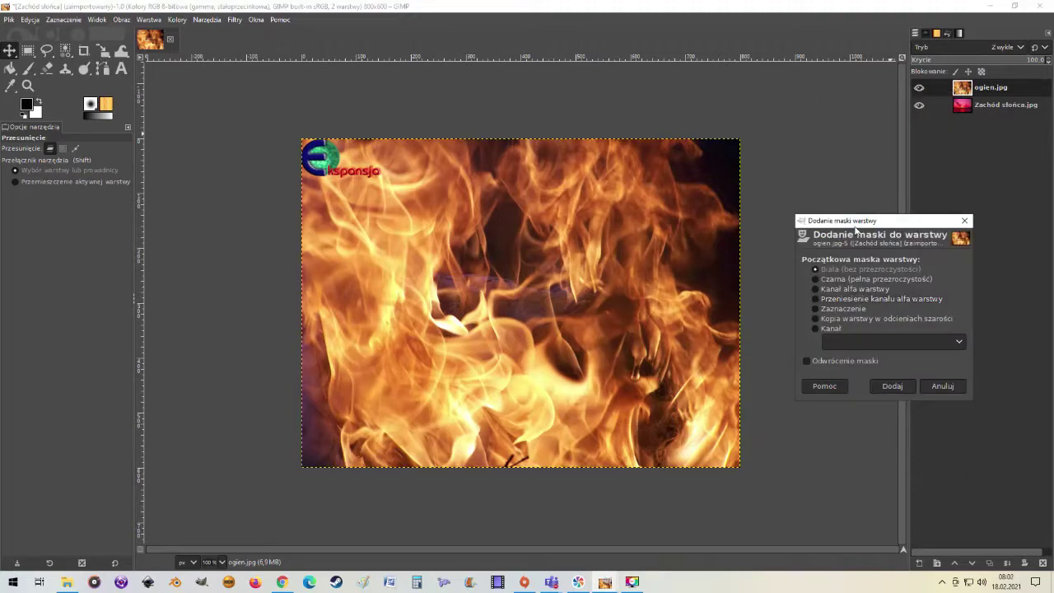
left_click_drag(875, 221, 854, 138)
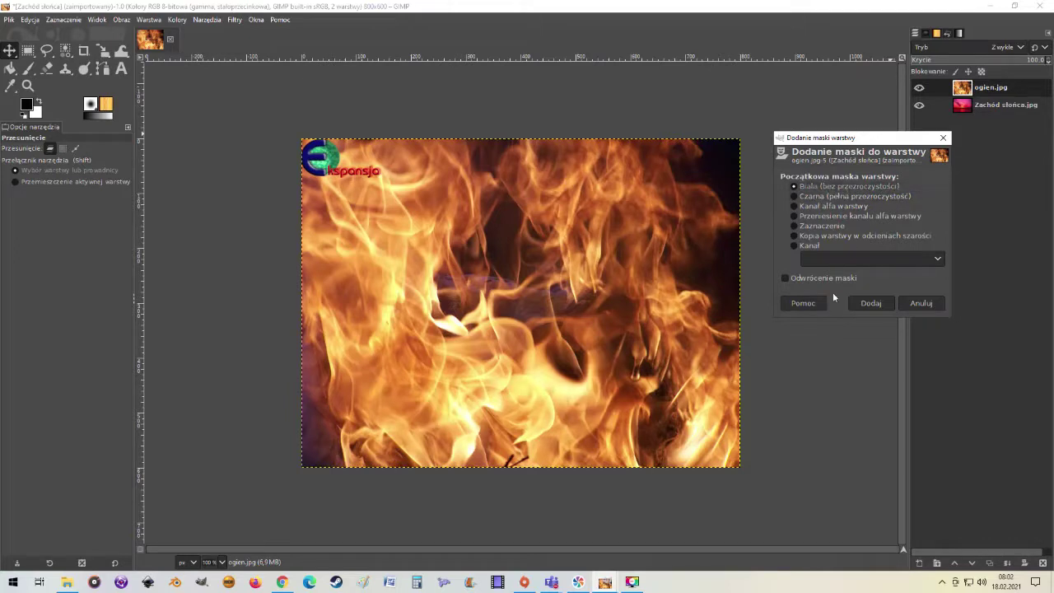
left_click(869, 304)
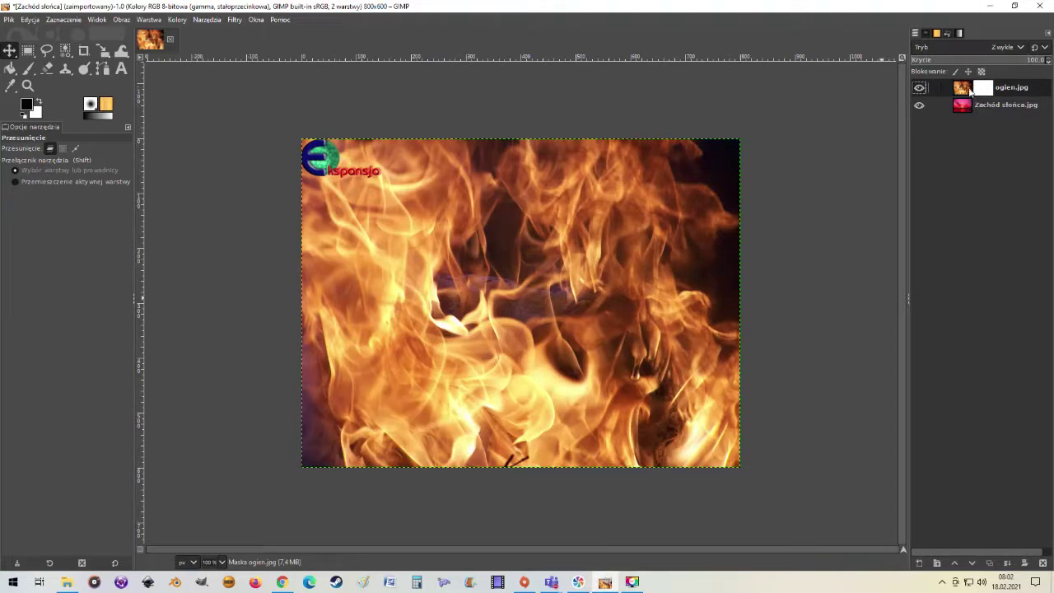
left_click(967, 91)
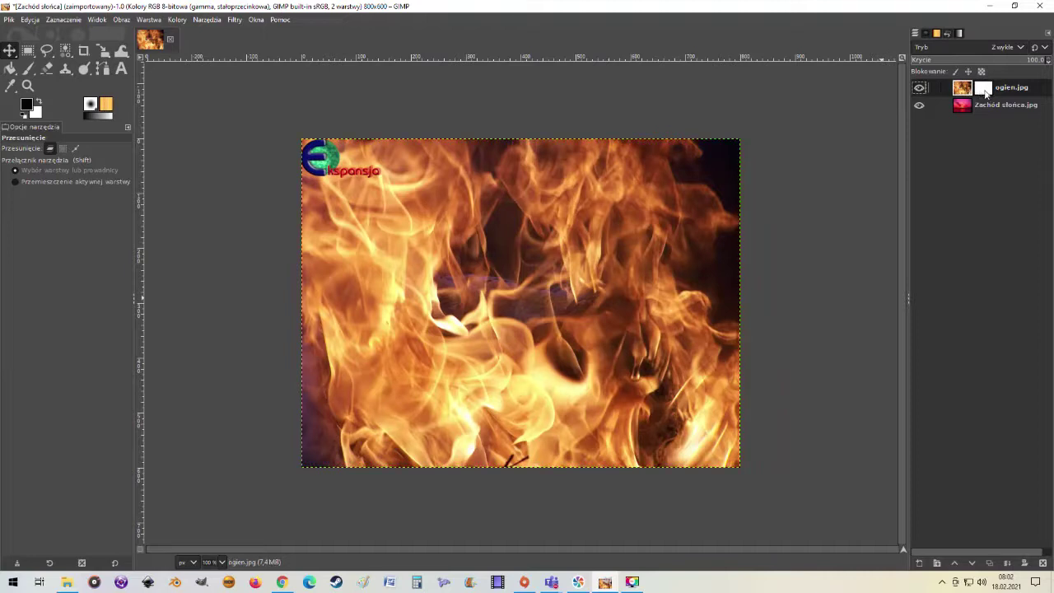
Toggle editing between the fire layer's mask and image, ending on the image.
left_click(985, 89)
left_click(968, 94)
left_click(985, 92)
left_click(967, 96)
left_click(985, 92)
Switch to the Pencil (Ołówek) tool, painting black at size 51.
left_click(27, 70)
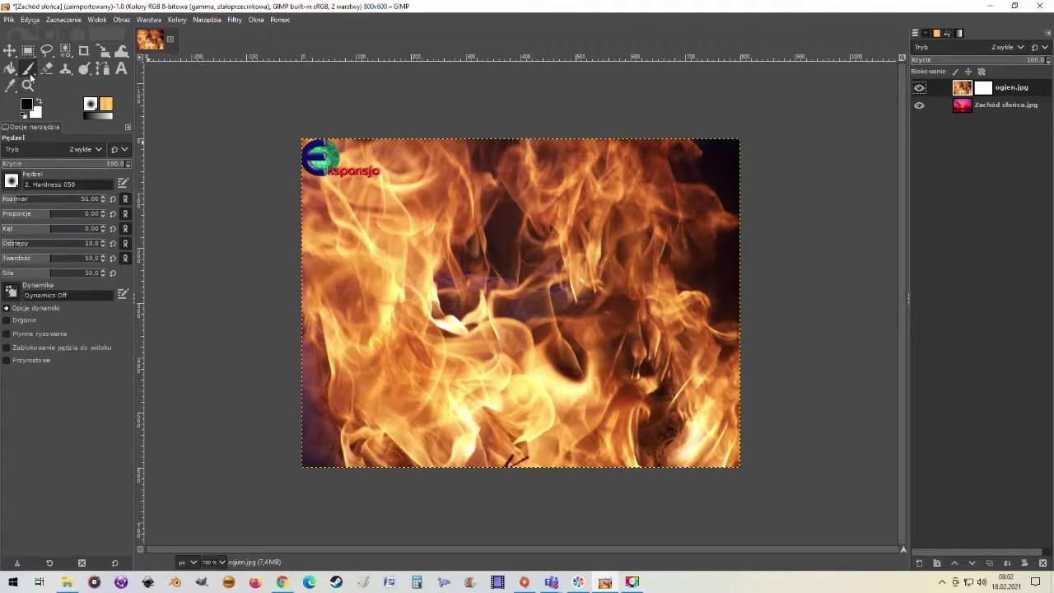
left_click(29, 74)
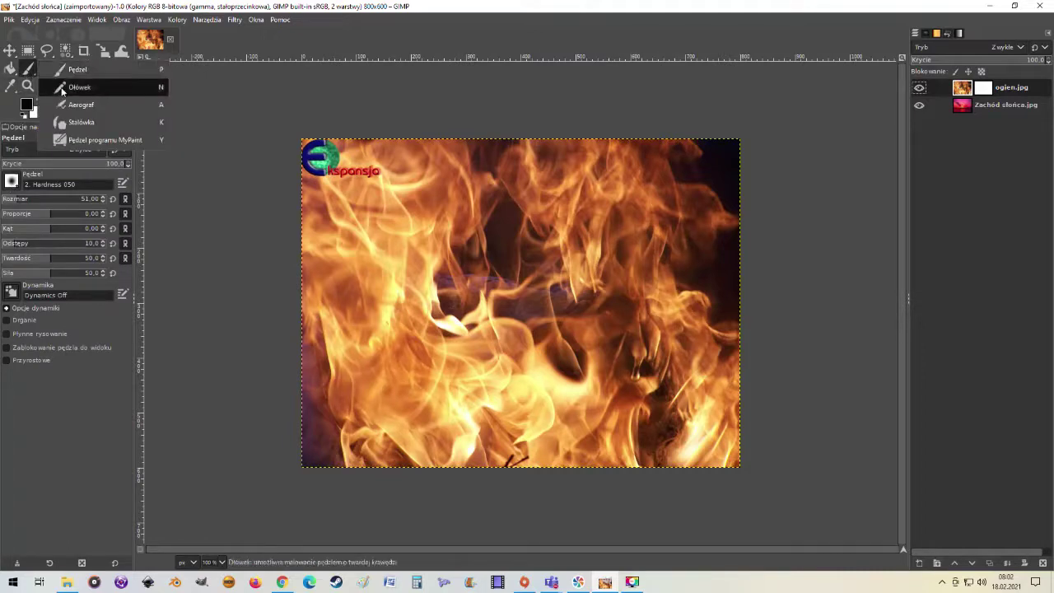
left_click(76, 86)
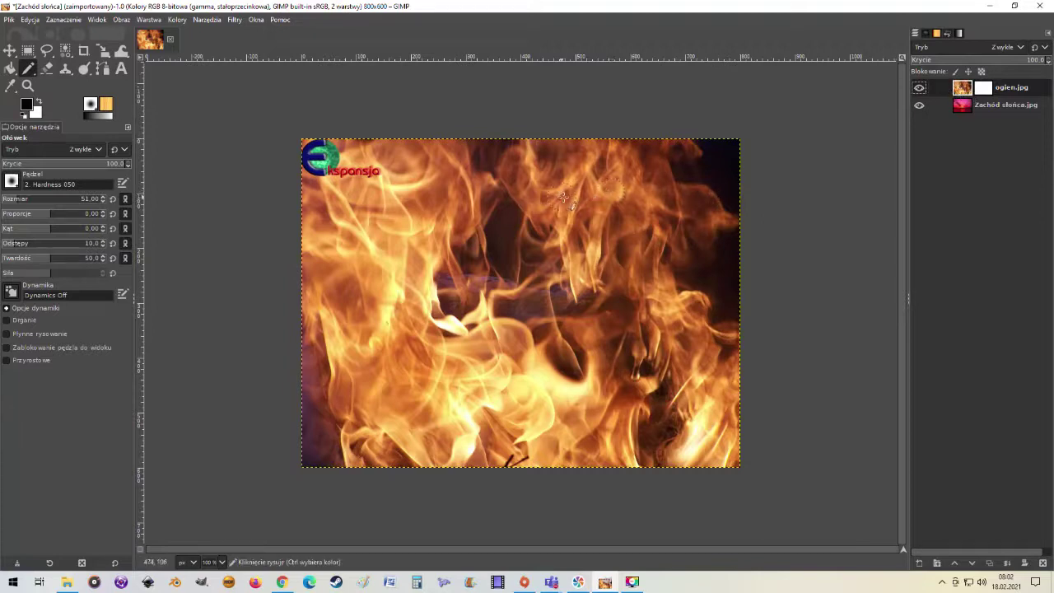
Draw a black streak on the upper-right fire, then paint a left-of-centre mask patch revealing pink sunset.
left_click_drag(564, 196, 656, 247)
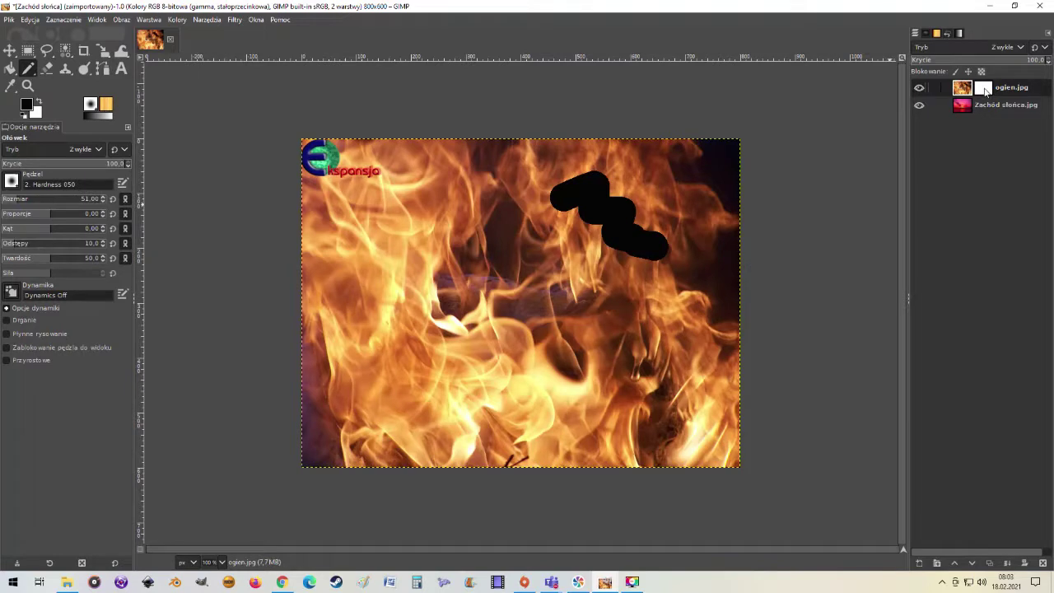
left_click(984, 88)
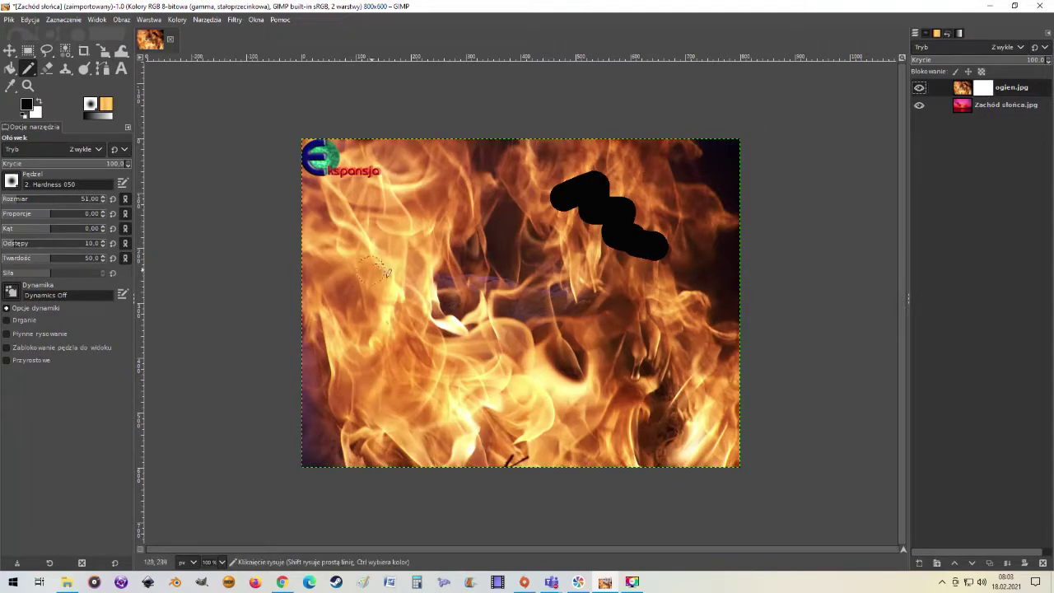
mouse_move(363, 250)
left_mouse_down()
mouse_move(398, 234)
mouse_move(464, 310)
mouse_move(434, 288)
left_mouse_up()
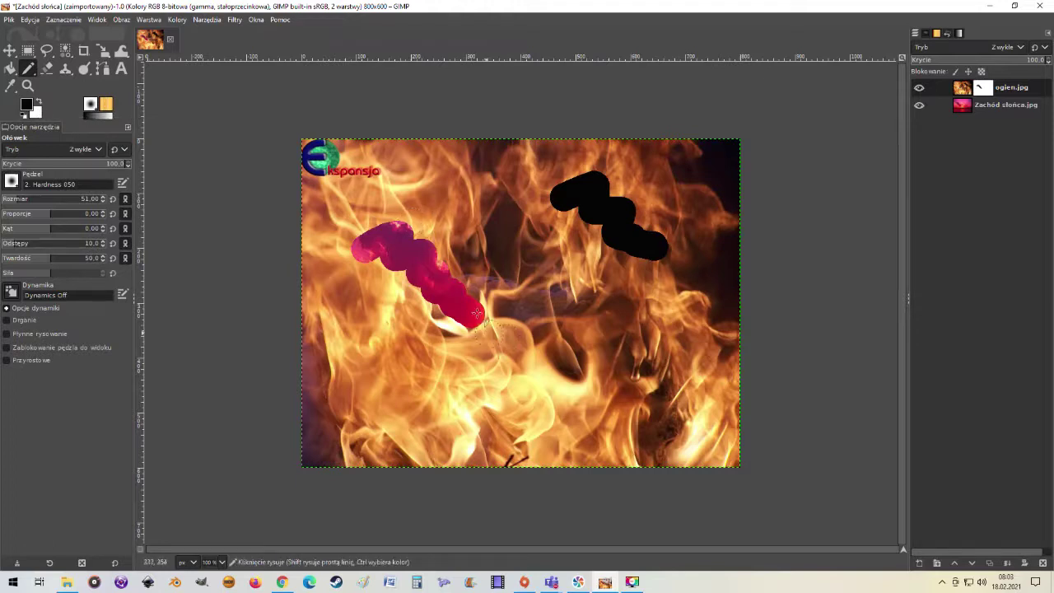
mouse_move(403, 288)
left_mouse_down()
mouse_move(363, 276)
mouse_move(420, 247)
mouse_move(412, 227)
mouse_move(449, 263)
mouse_move(444, 292)
mouse_move(424, 308)
mouse_move(450, 311)
mouse_move(407, 238)
mouse_move(428, 255)
left_mouse_up()
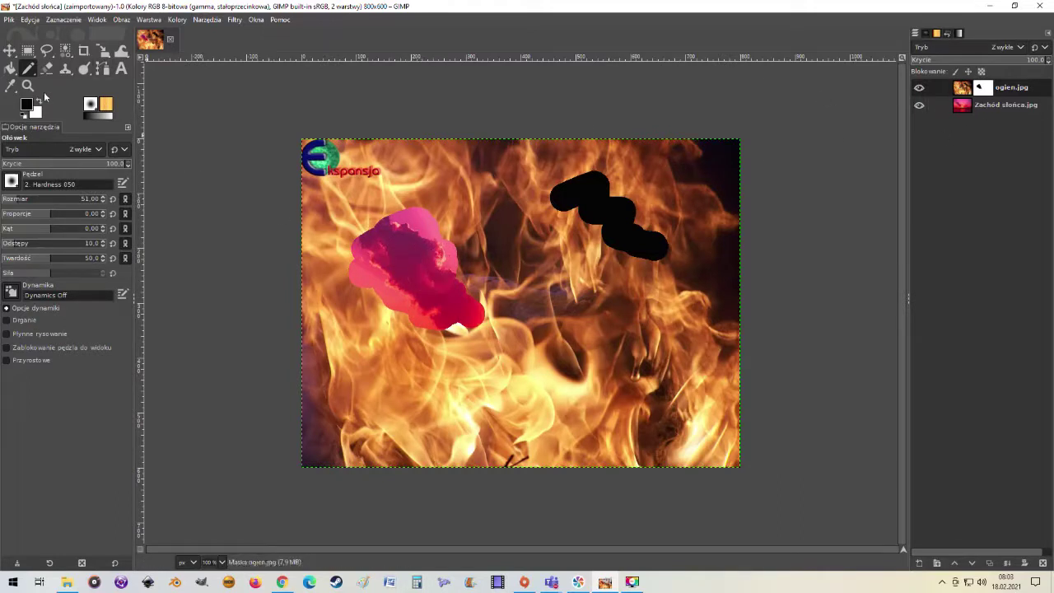
Paint a wide red mask patch below the image centre.
left_click(27, 106)
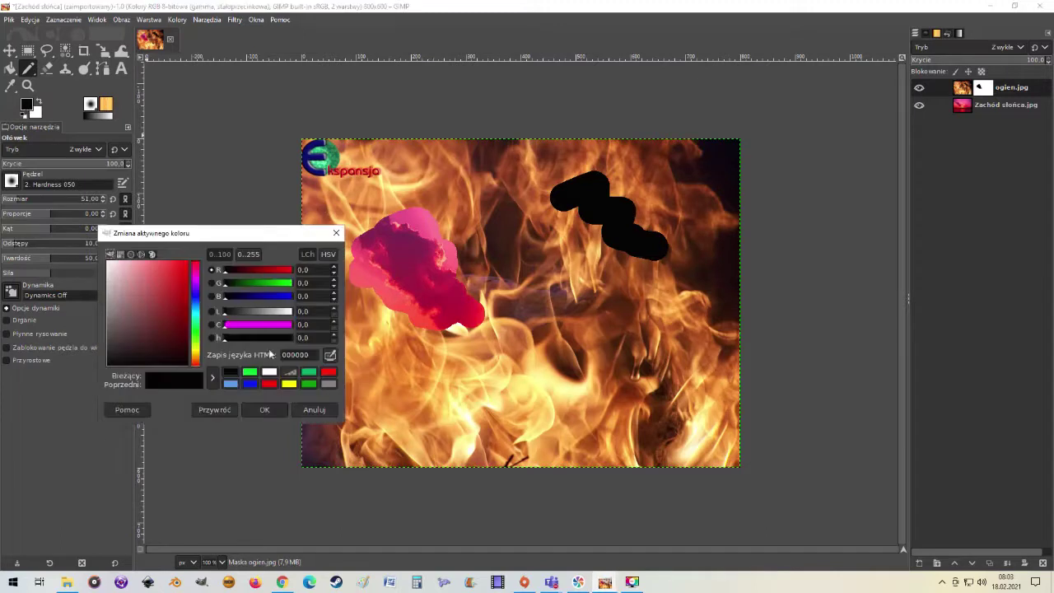
left_click(270, 384)
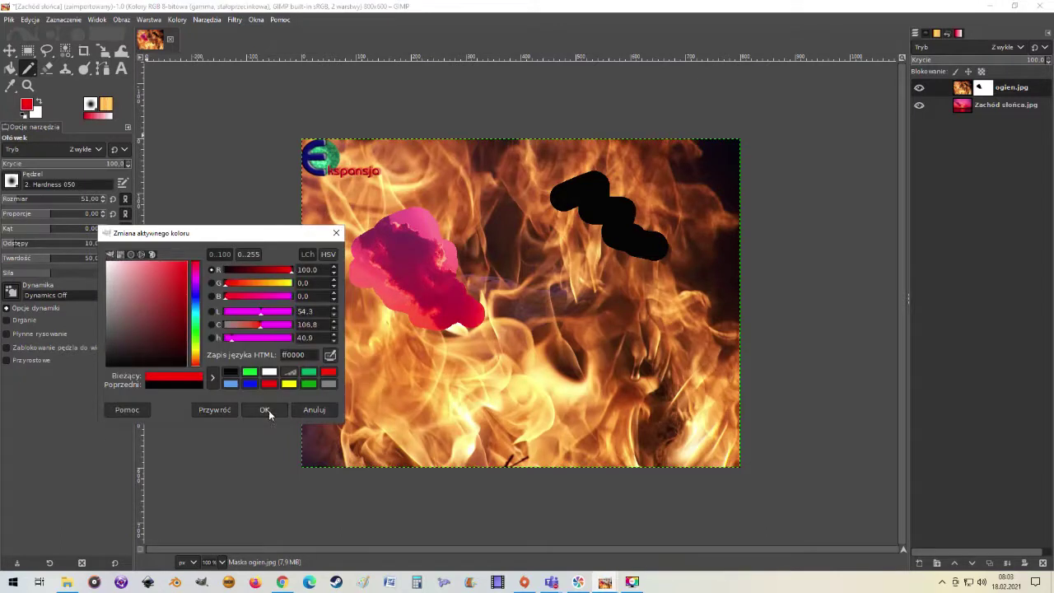
left_click(267, 410)
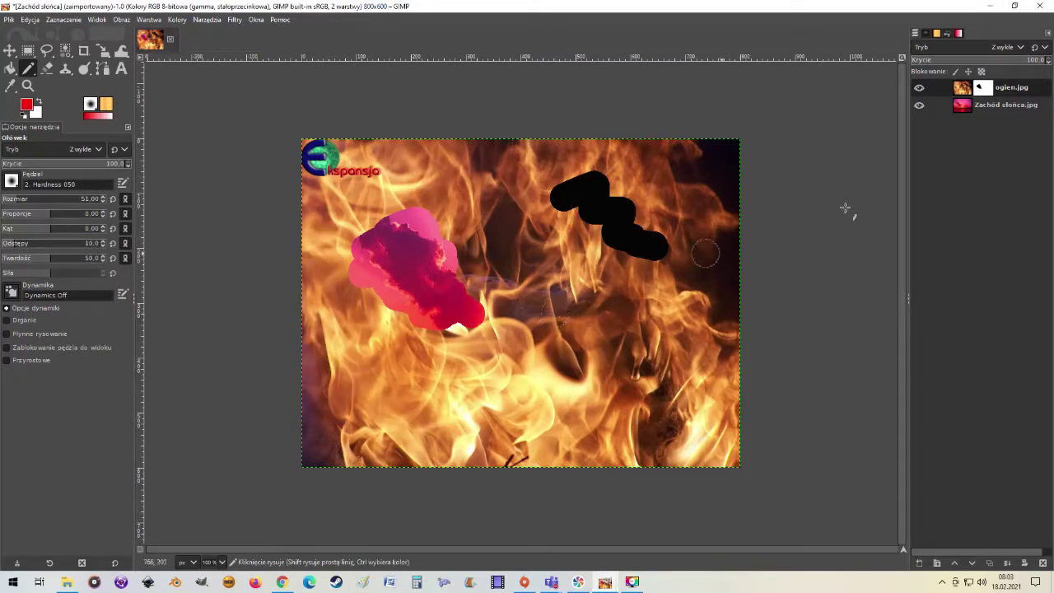
left_click(550, 313)
mouse_move(554, 313)
left_mouse_down()
mouse_move(598, 367)
mouse_move(550, 360)
mouse_move(540, 311)
mouse_move(530, 350)
left_mouse_up()
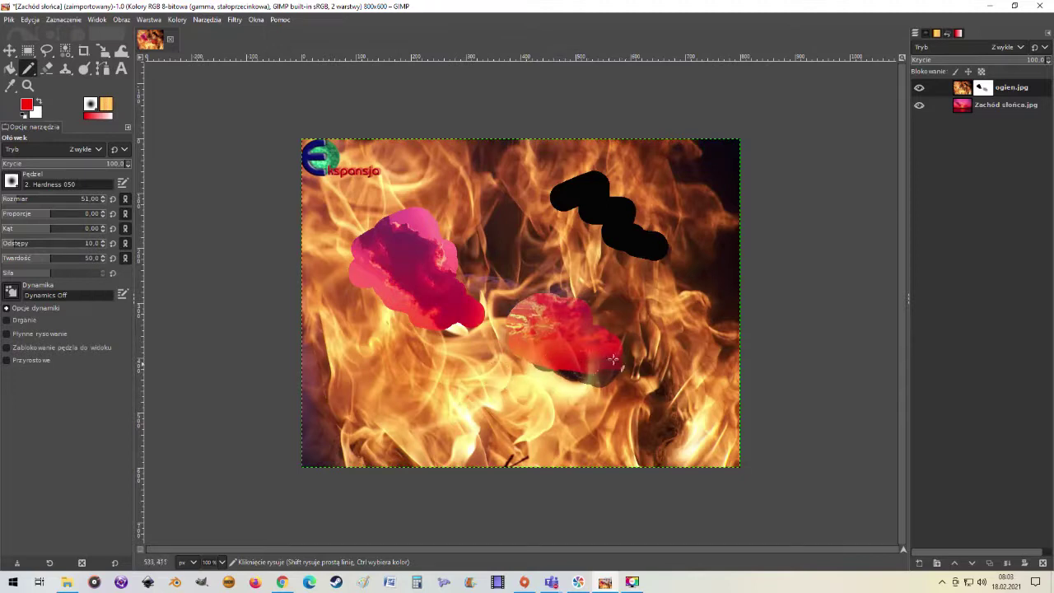
mouse_move(528, 348)
left_mouse_down()
mouse_move(634, 369)
mouse_move(586, 349)
left_mouse_up()
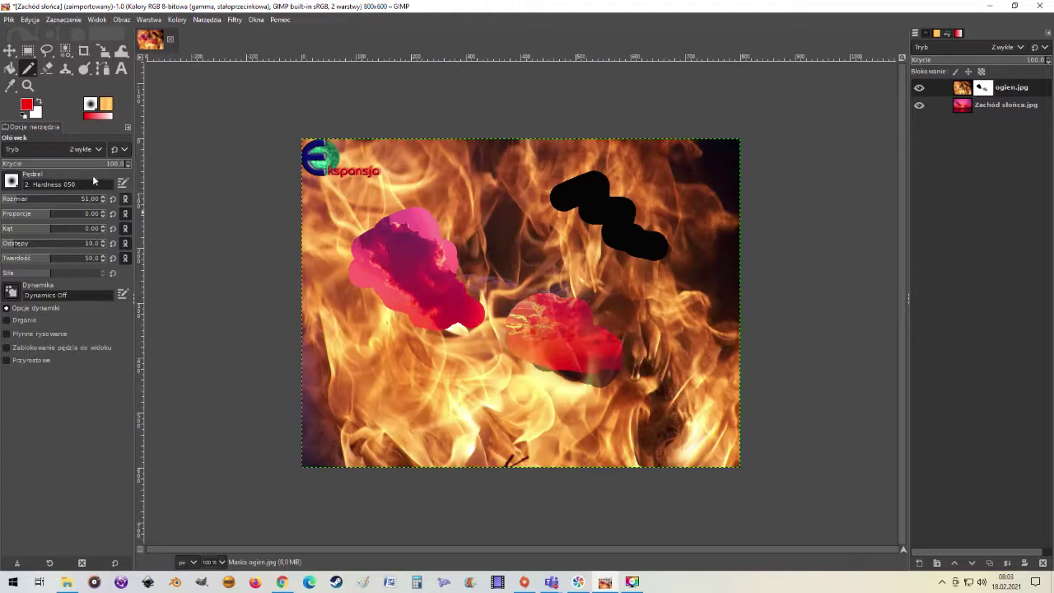
Paint a blue mask patch extending right of the lower patch.
left_click(31, 107)
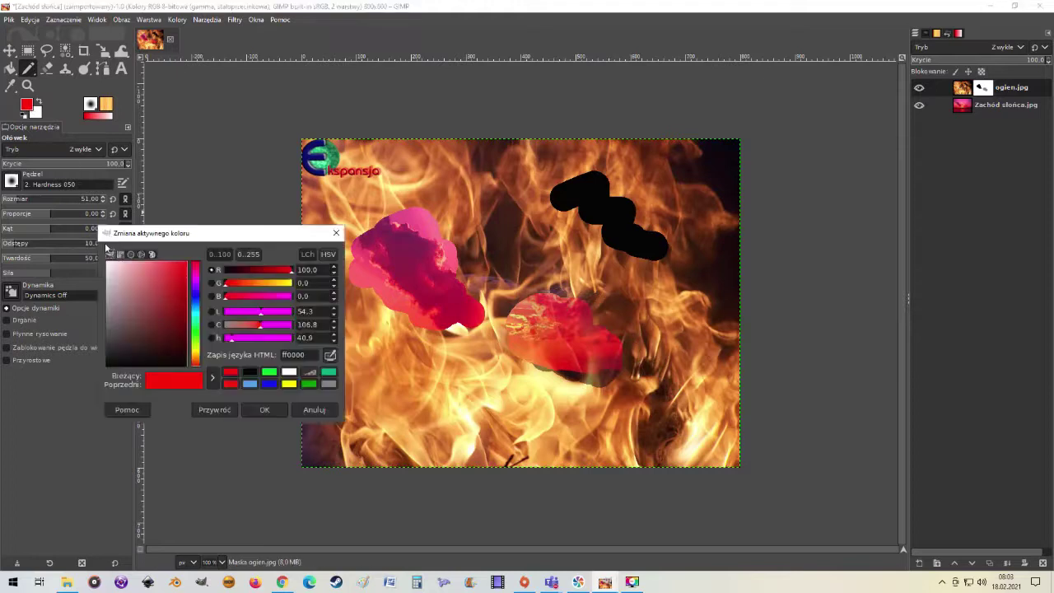
left_click(268, 384)
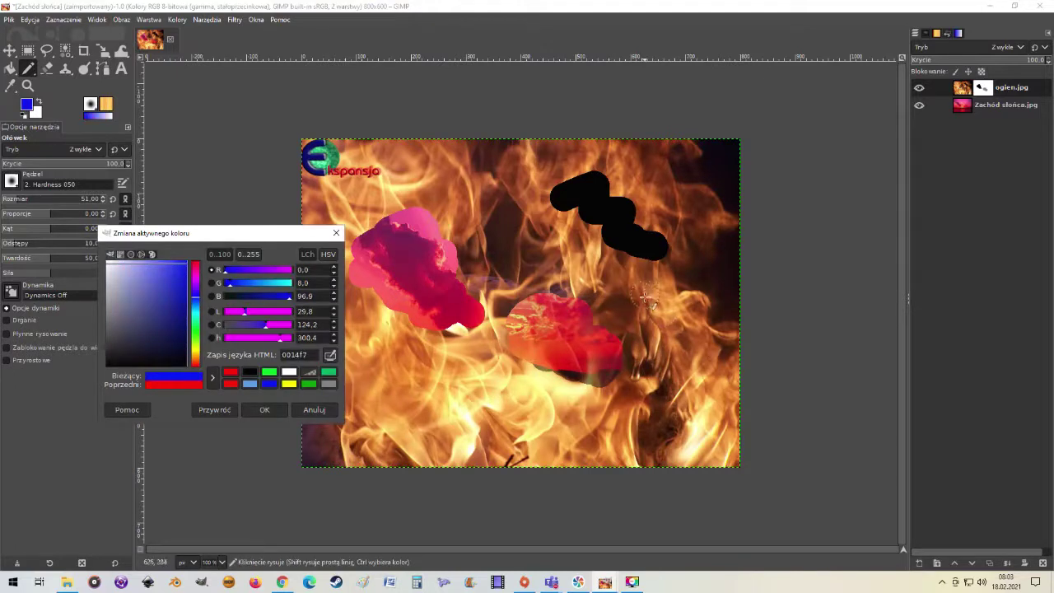
mouse_move(646, 296)
left_mouse_down()
mouse_move(648, 326)
mouse_move(693, 308)
left_mouse_up()
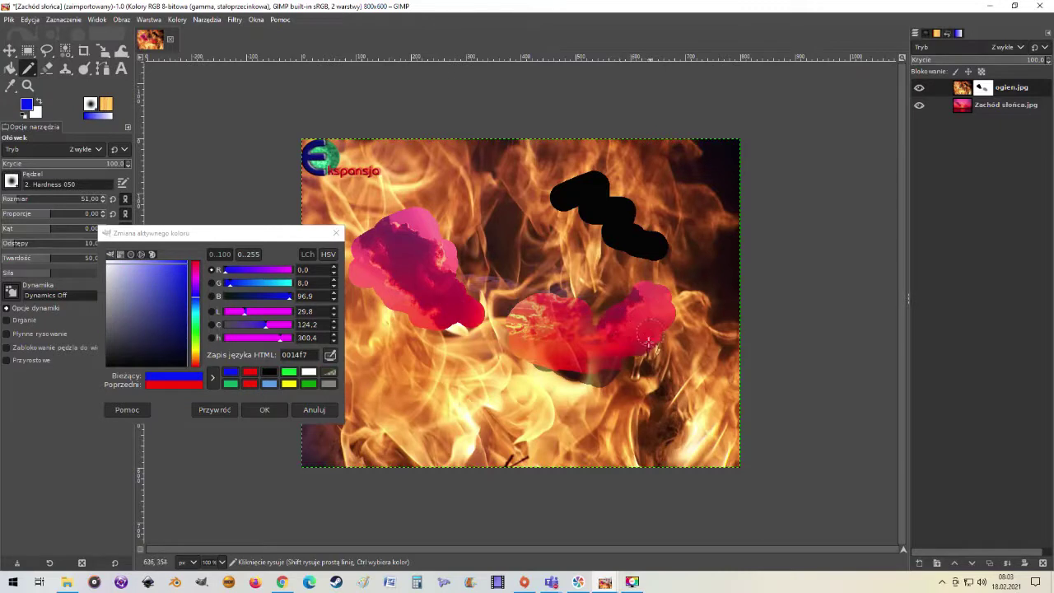
left_click_drag(694, 308, 710, 294)
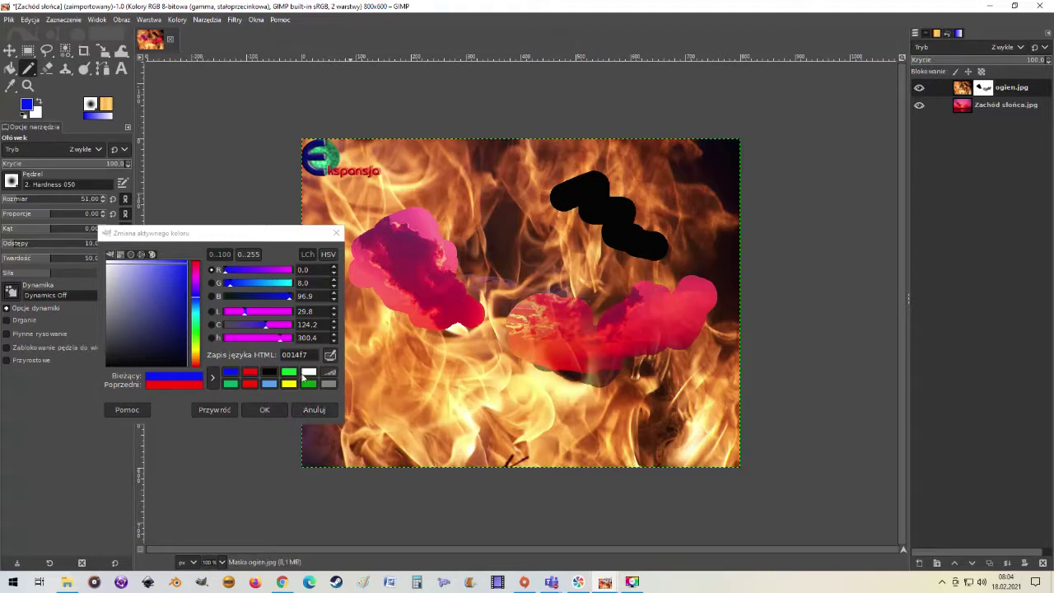
Faintly reveal sunset near the top centre in green, then restore some left fire in white.
left_click(289, 373)
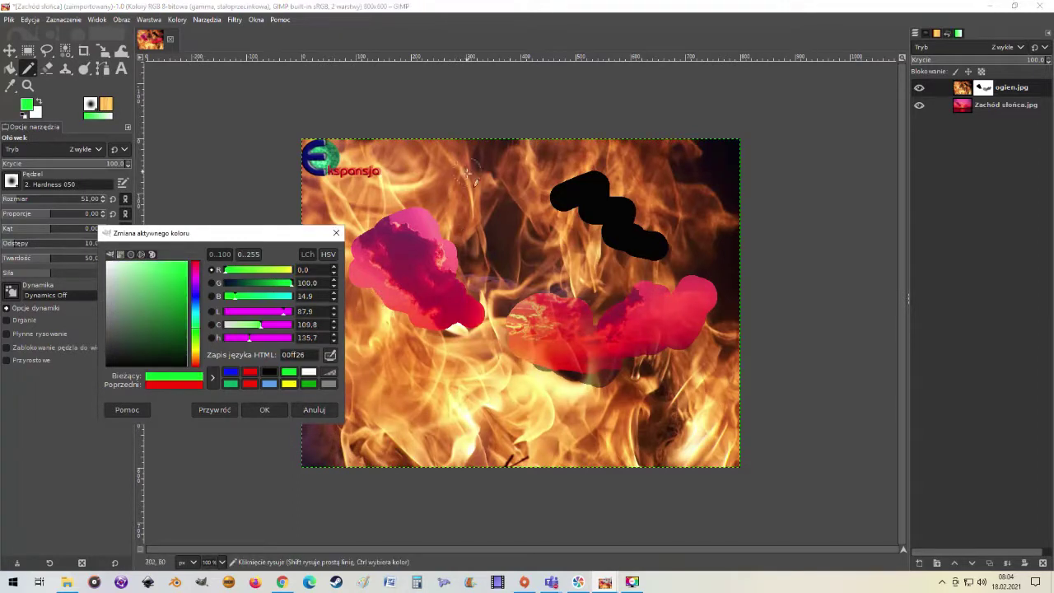
mouse_move(468, 182)
left_mouse_down()
mouse_move(475, 196)
mouse_move(444, 174)
mouse_move(459, 239)
mouse_move(425, 215)
mouse_move(424, 249)
mouse_move(498, 244)
left_mouse_up()
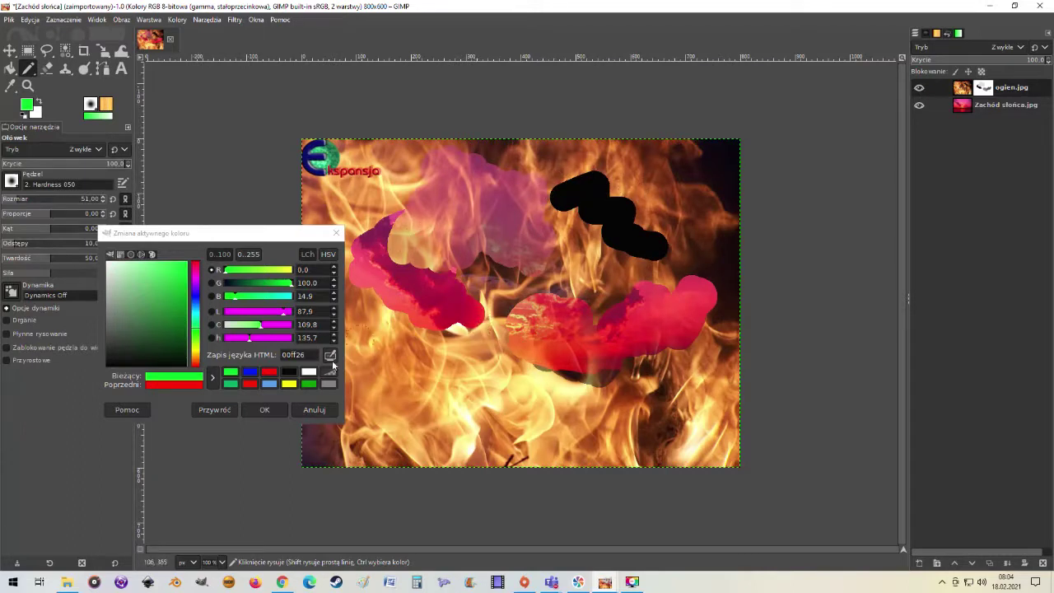
left_click(310, 372)
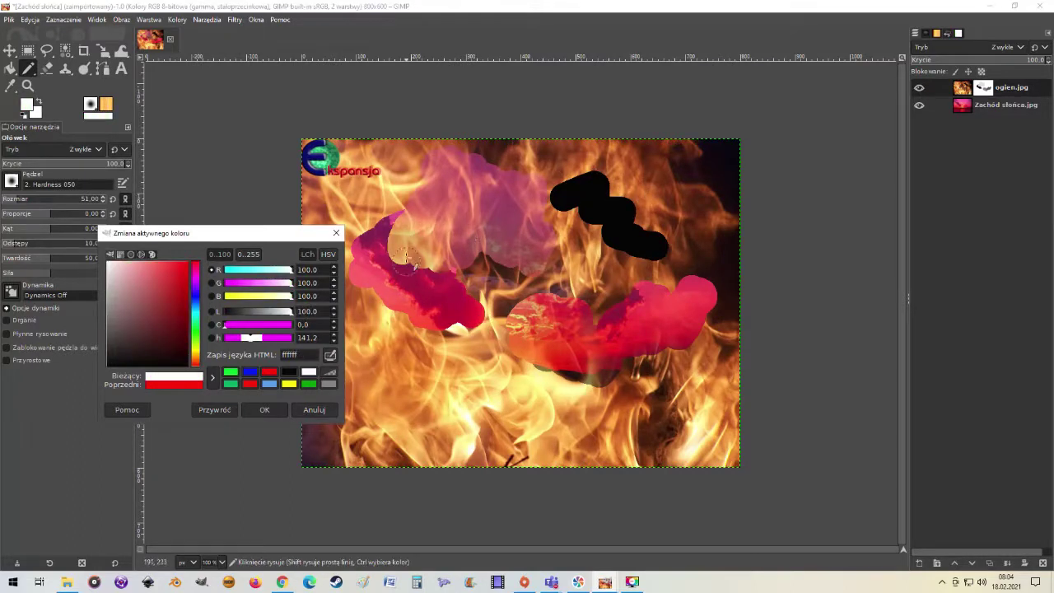
mouse_move(403, 265)
left_mouse_down()
mouse_move(396, 215)
mouse_move(438, 197)
left_mouse_up()
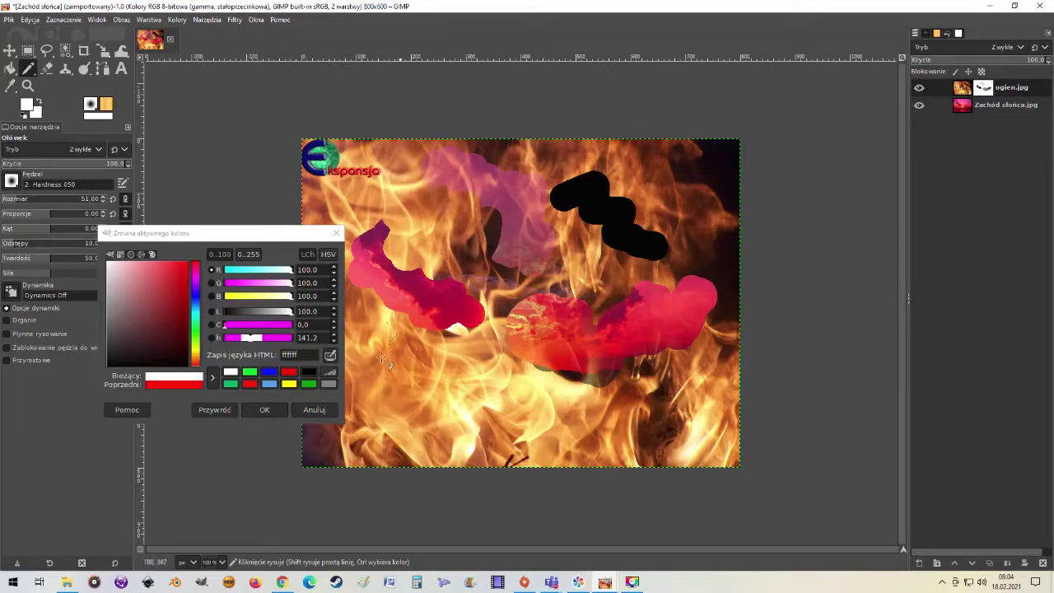
left_click(313, 411)
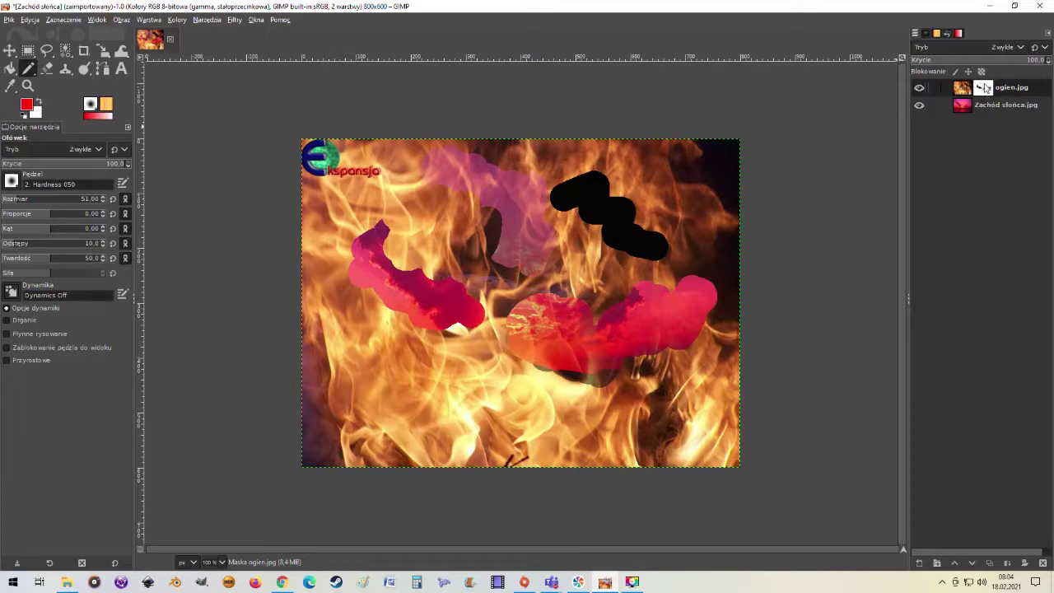
View the grayscale layer mask alone, then return to the composited fire image.
left_click(987, 91, "alt")
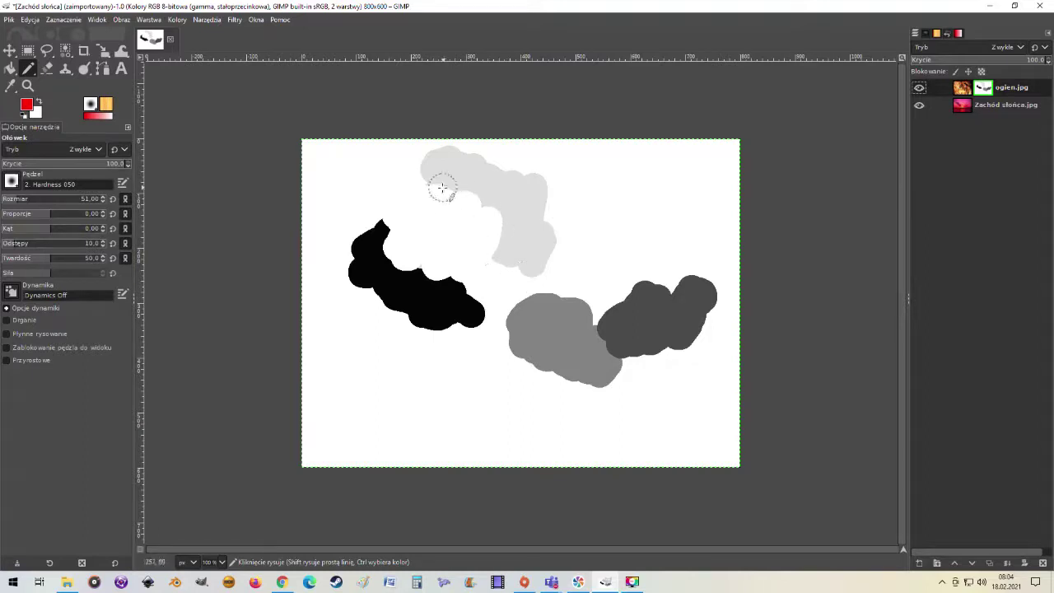
left_click(607, 321)
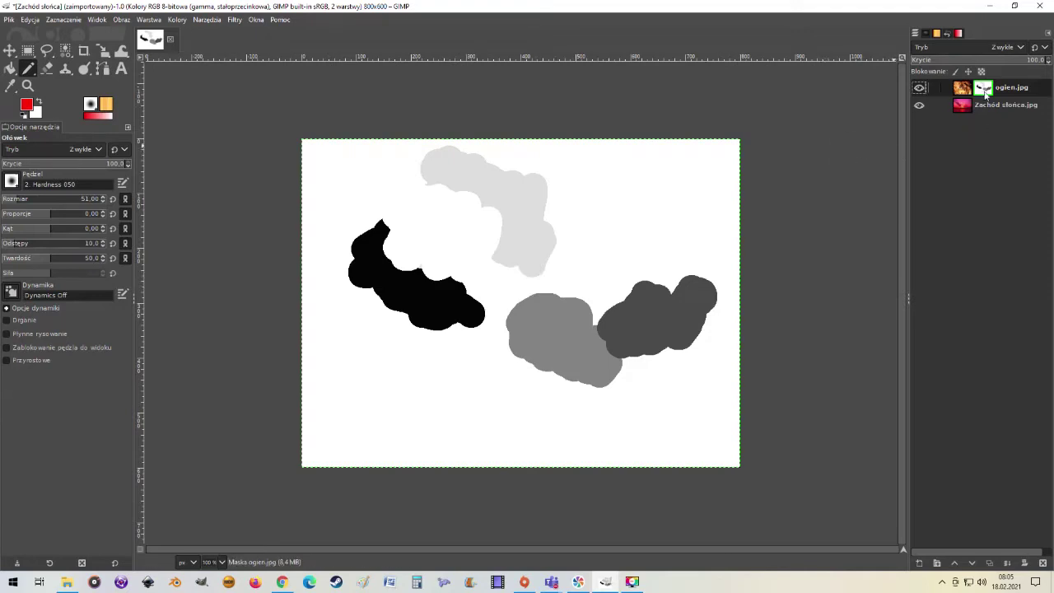
left_click(985, 92, "alt")
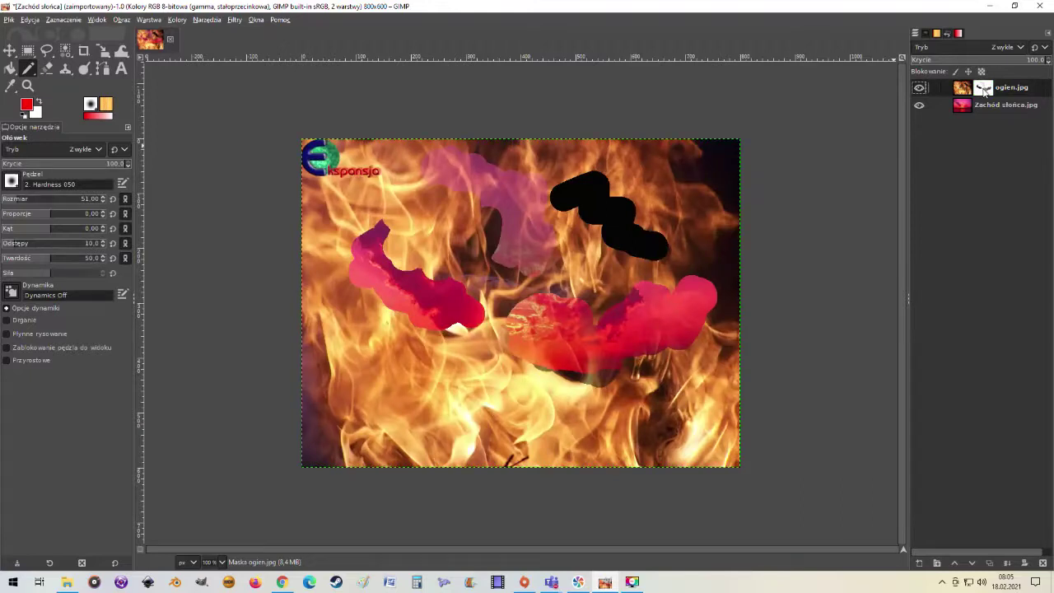
left_click(985, 91, "alt")
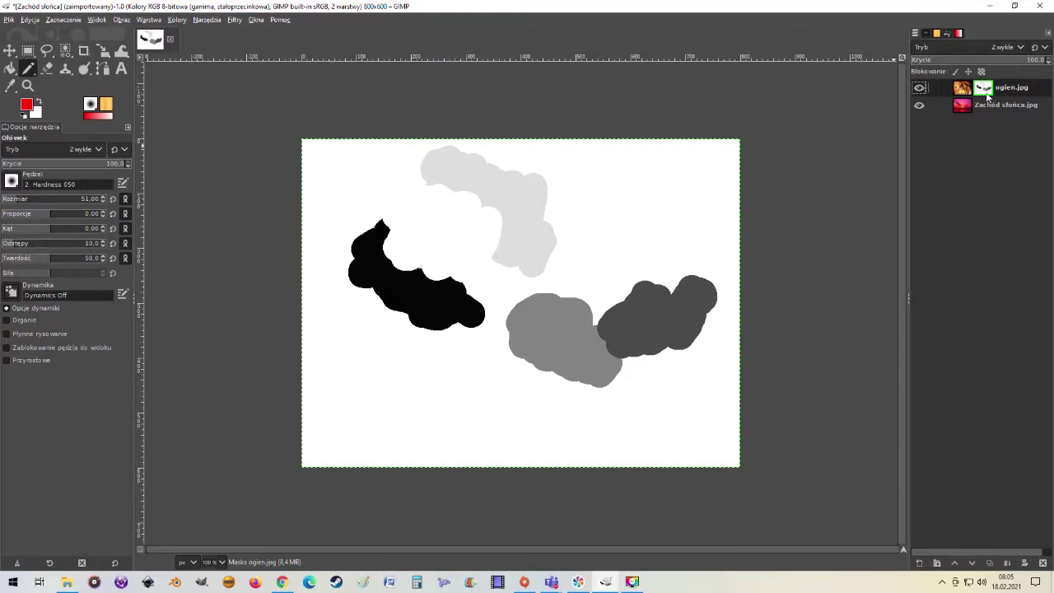
left_click(987, 96, "alt")
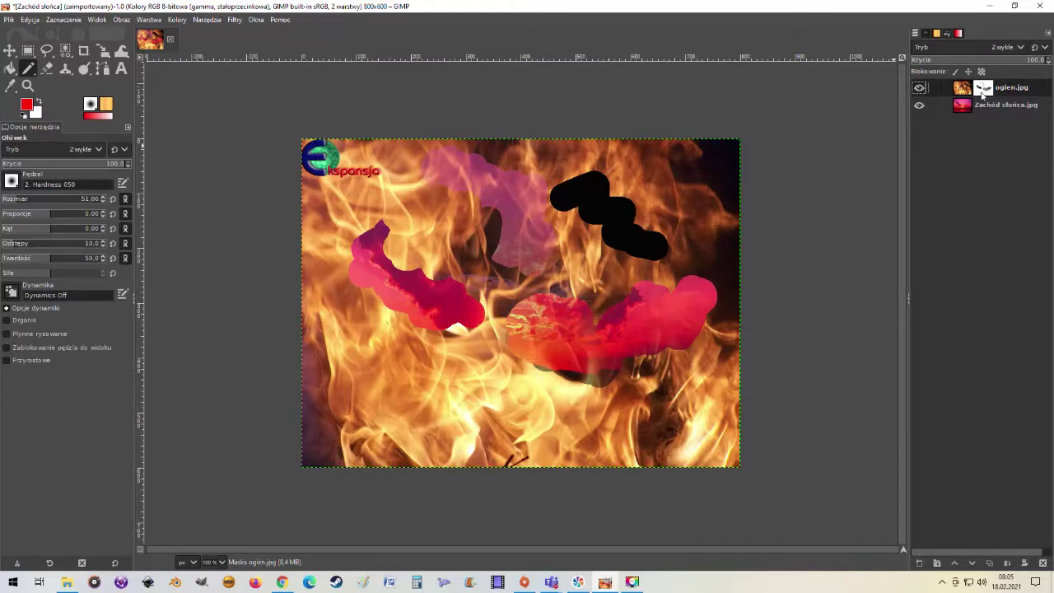
Disable and re-enable the layer mask to compare the full fire with the masked result.
left_click(987, 95, "ctrl")
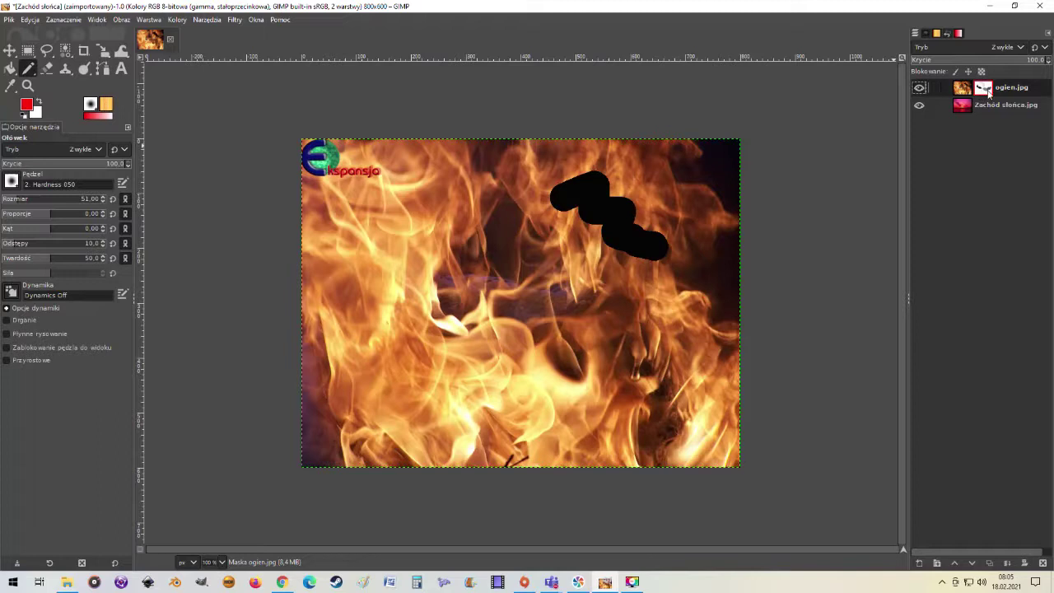
left_click(982, 91, "ctrl")
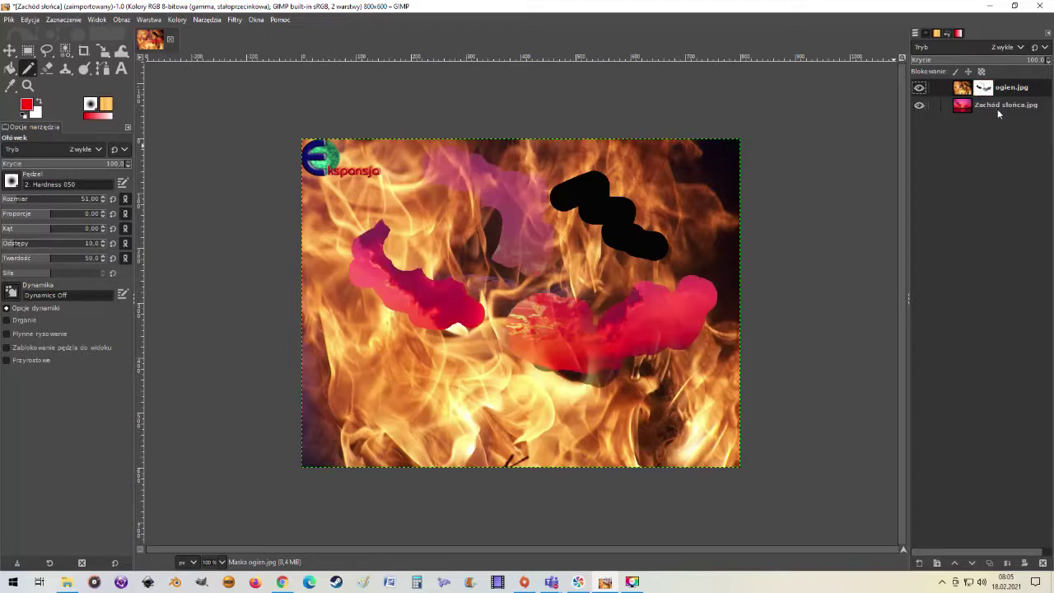
left_click(986, 95, "ctrl")
left_click(986, 96, "ctrl")
Flip between the mask and composite views, finishing with the grayscale mask shown.
left_click(986, 91, "alt")
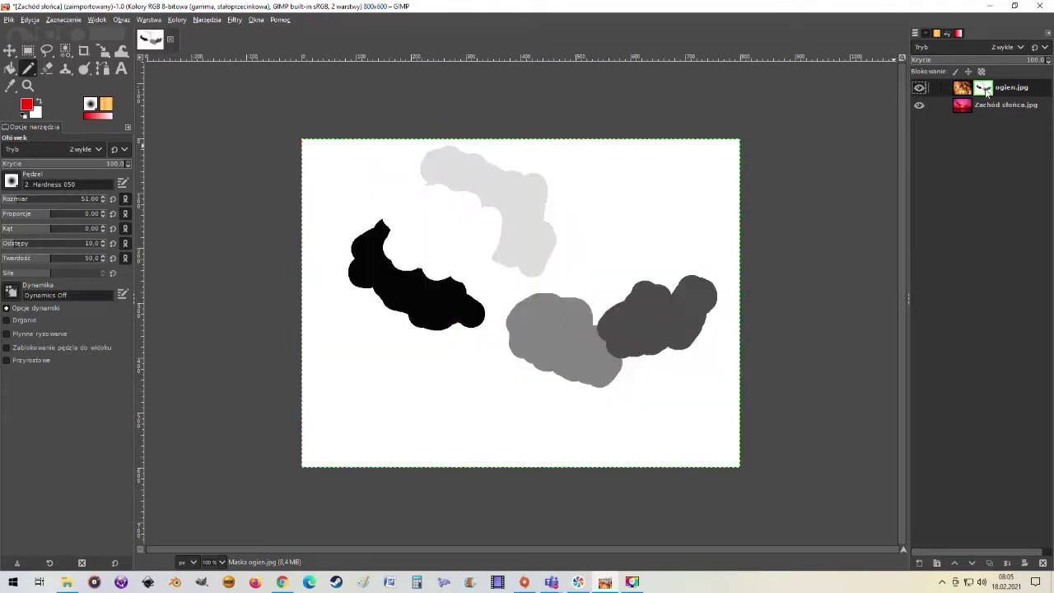
left_click(986, 91, "alt")
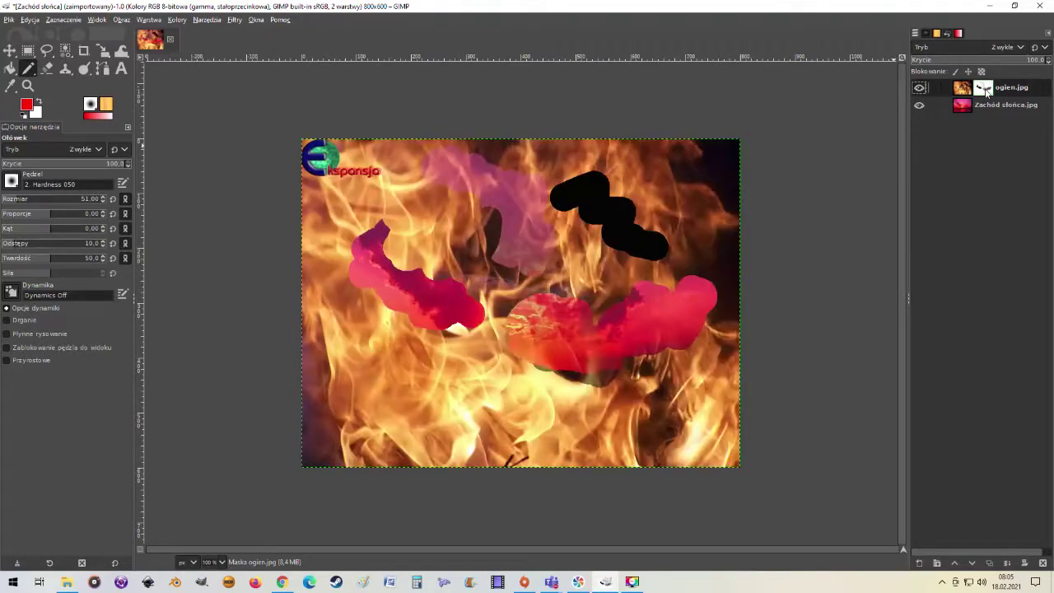
left_click(985, 91, "alt")
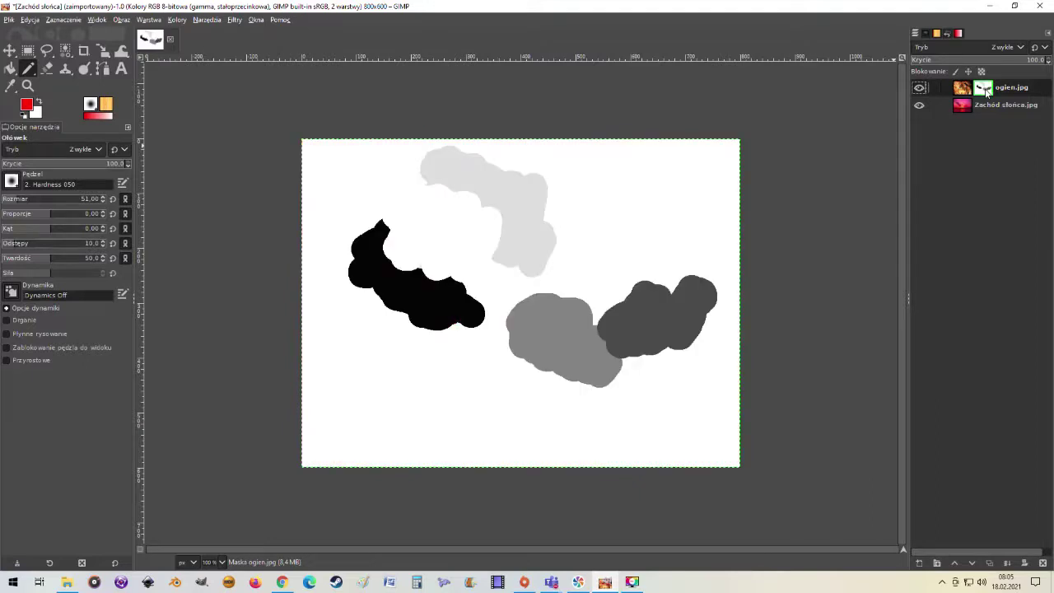
left_click(986, 92, "alt")
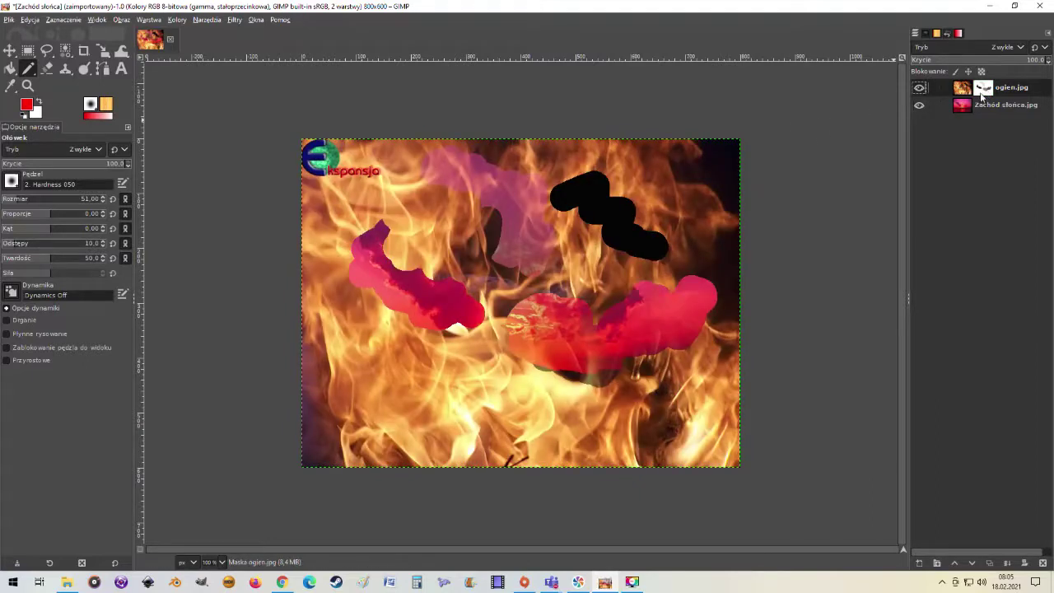
left_click(981, 96, "alt")
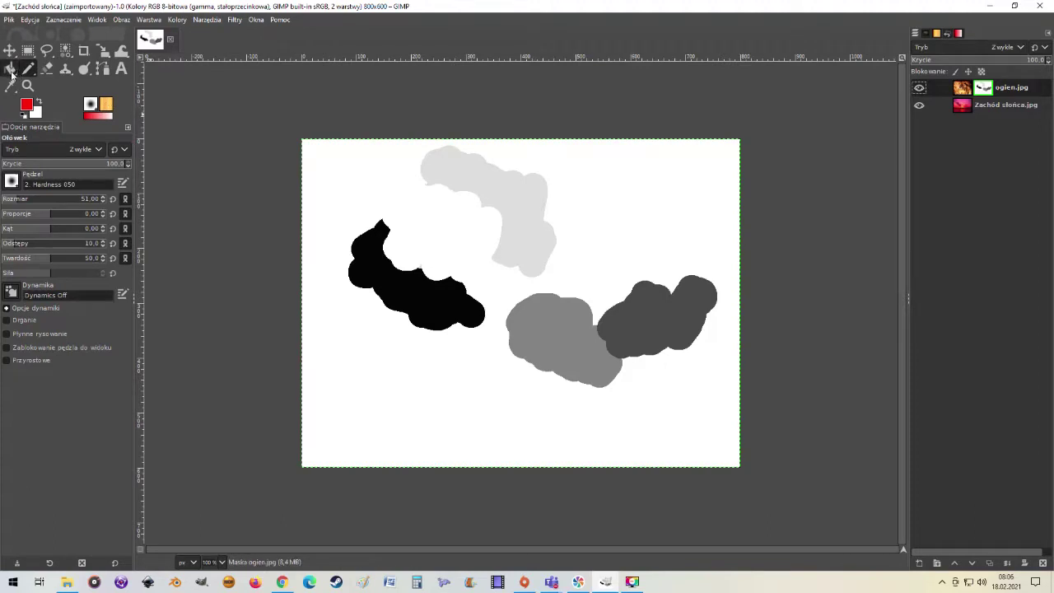
Delete the ogien.jpg layer mask and make the Zachód słońca layer active.
left_click(10, 69)
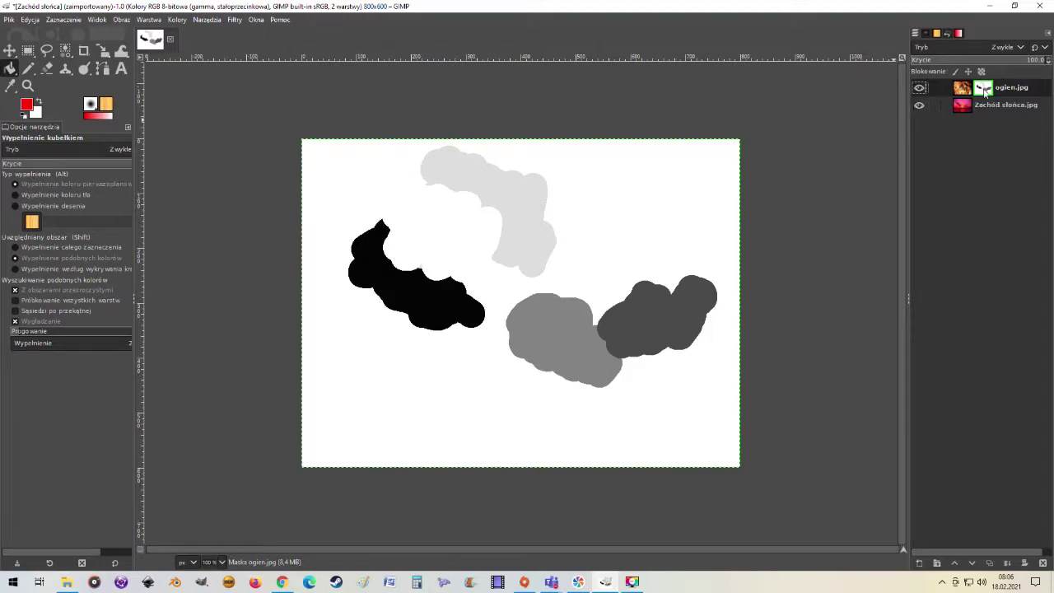
right_click(986, 90)
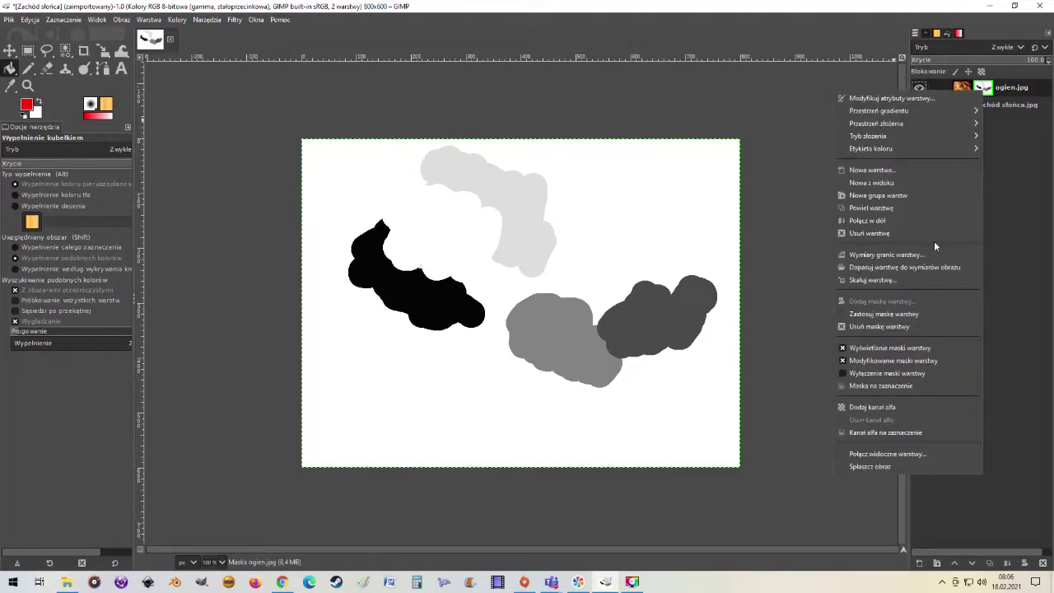
left_click(883, 329)
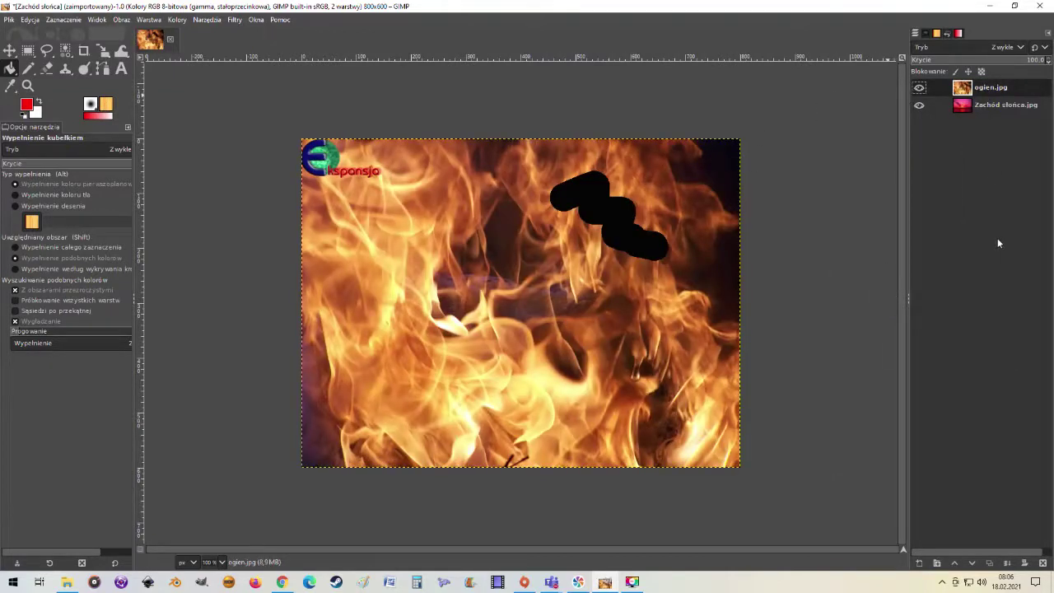
left_click(968, 104)
left_click(970, 92)
left_click(964, 109)
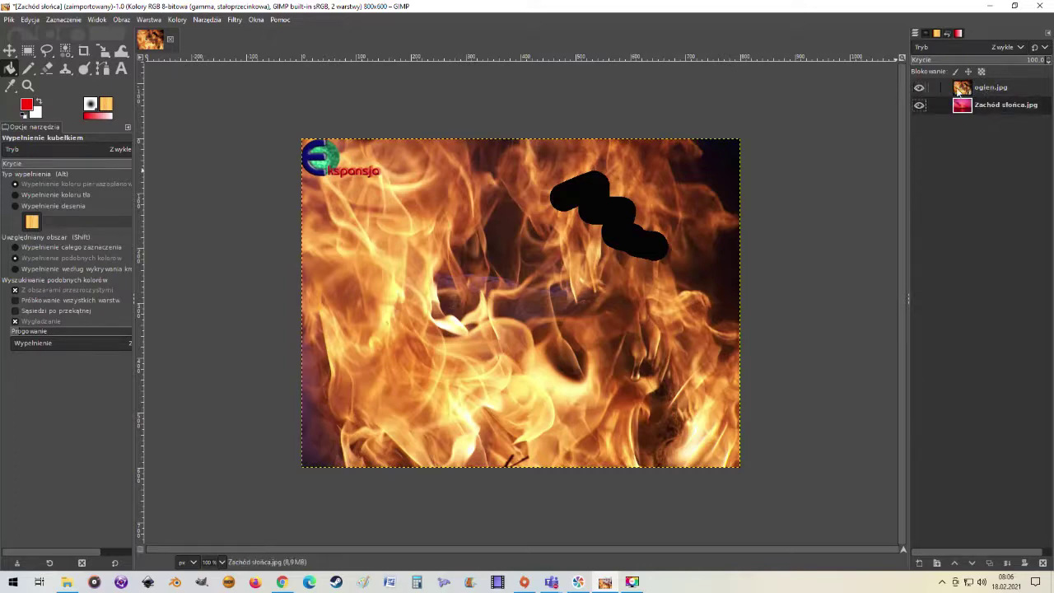
Add a White (full opacity) mask to ogien.jpg and display the blank mask on canvas.
left_click(959, 91)
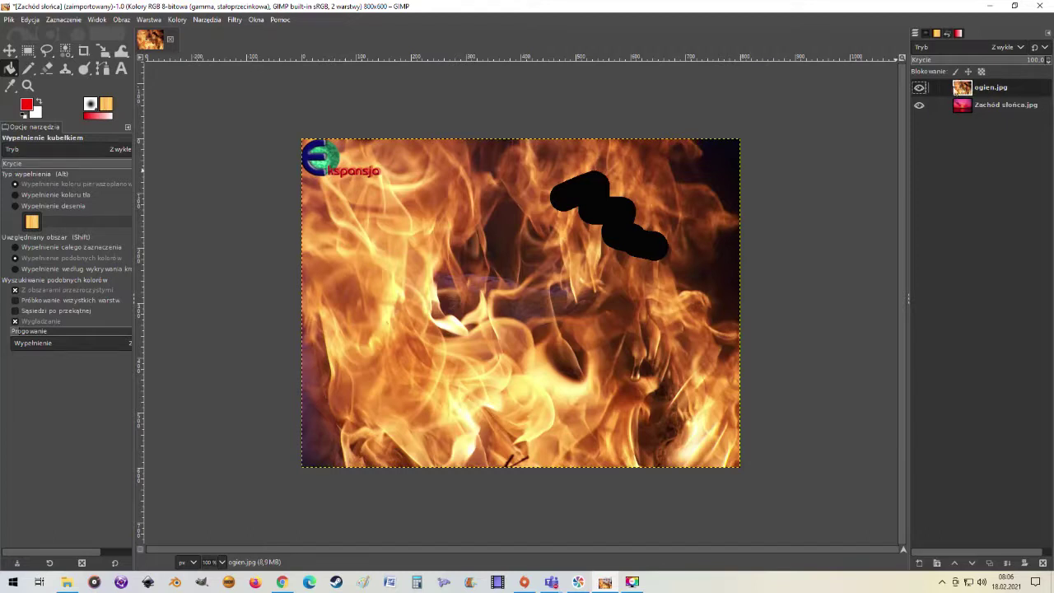
right_click(966, 89)
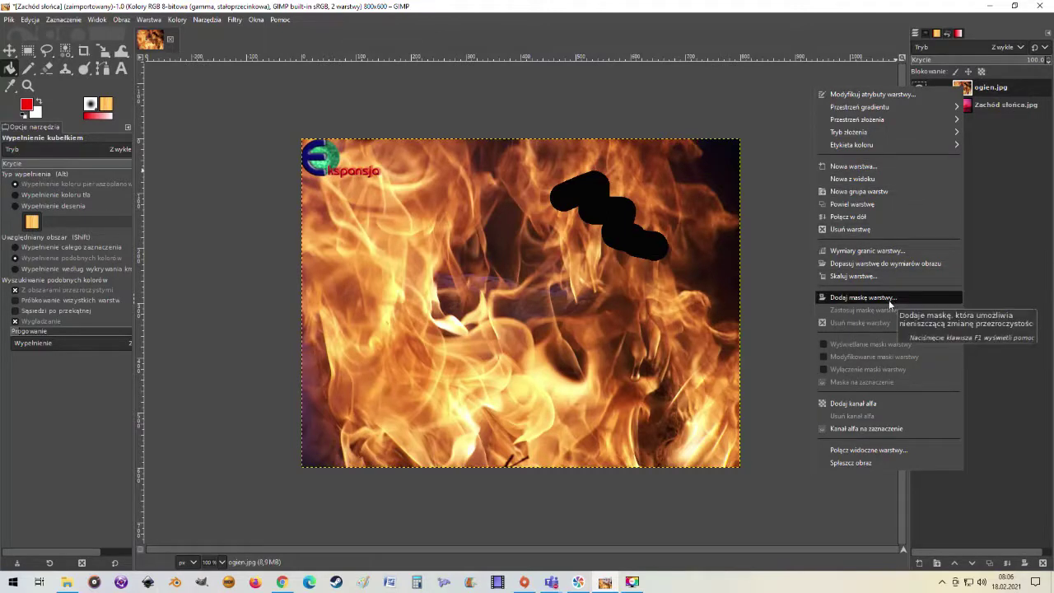
left_click(889, 298)
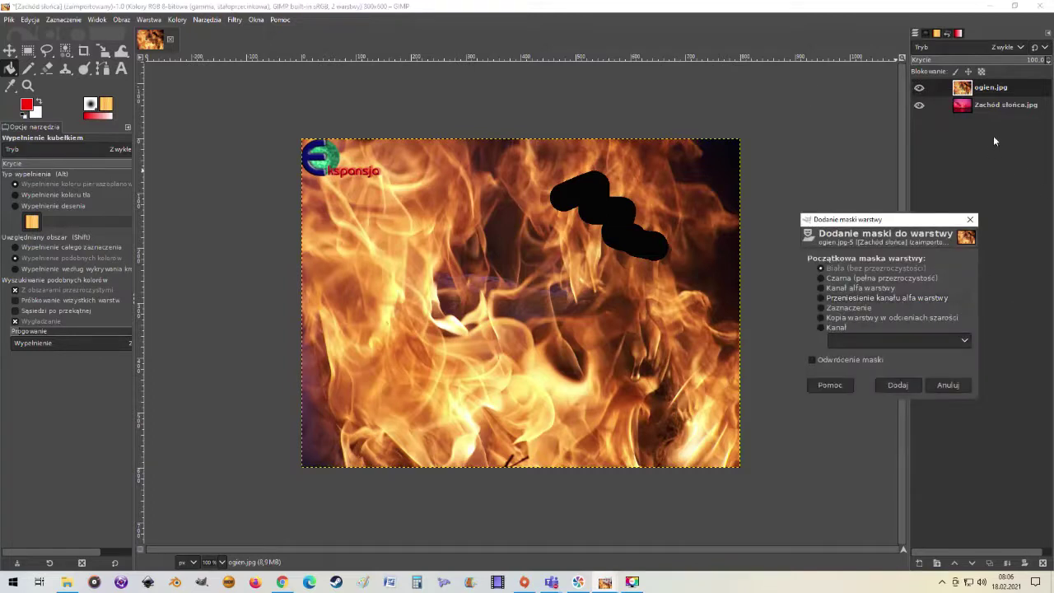
left_click(898, 386)
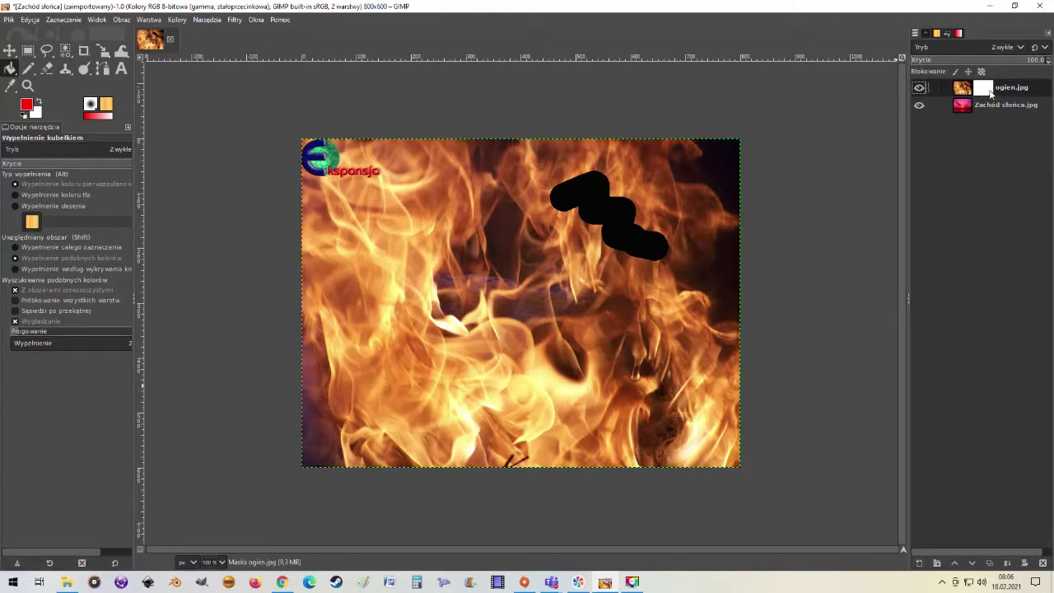
left_click(989, 91)
left_click(989, 91, "ctrl")
left_click(989, 92, "alt")
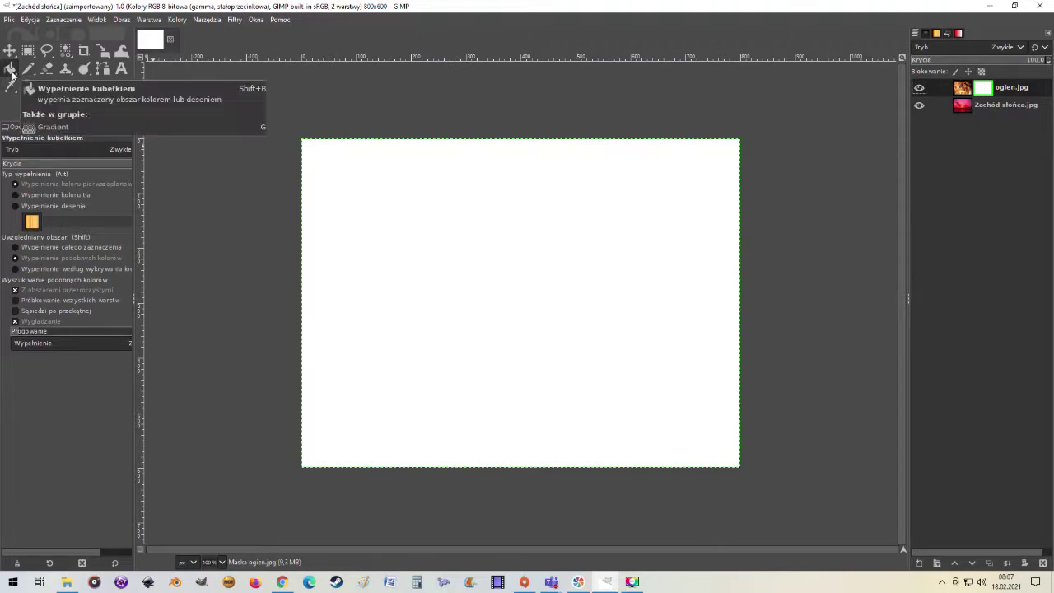
Draw a vertical black-to-white (Bez nazwy #1) gradient down the mask with the Gradient tool.
left_click(12, 74)
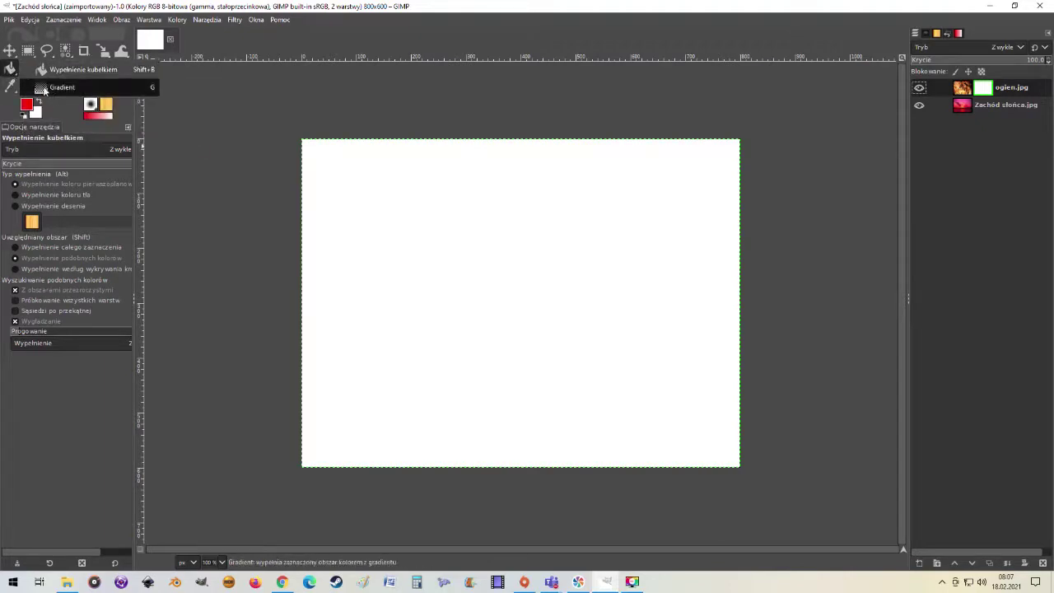
left_click(45, 91)
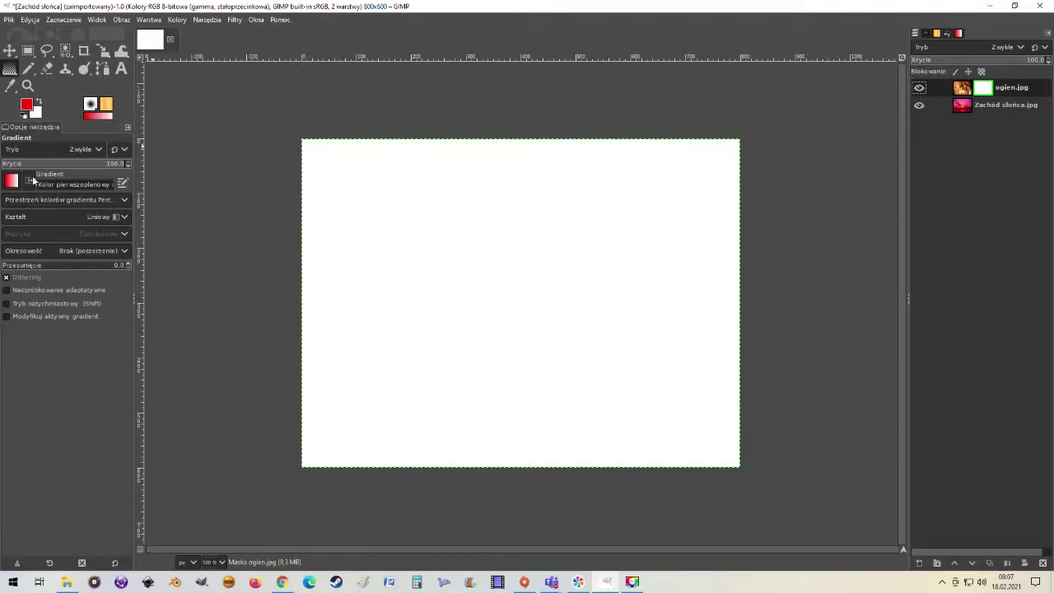
left_click(12, 181)
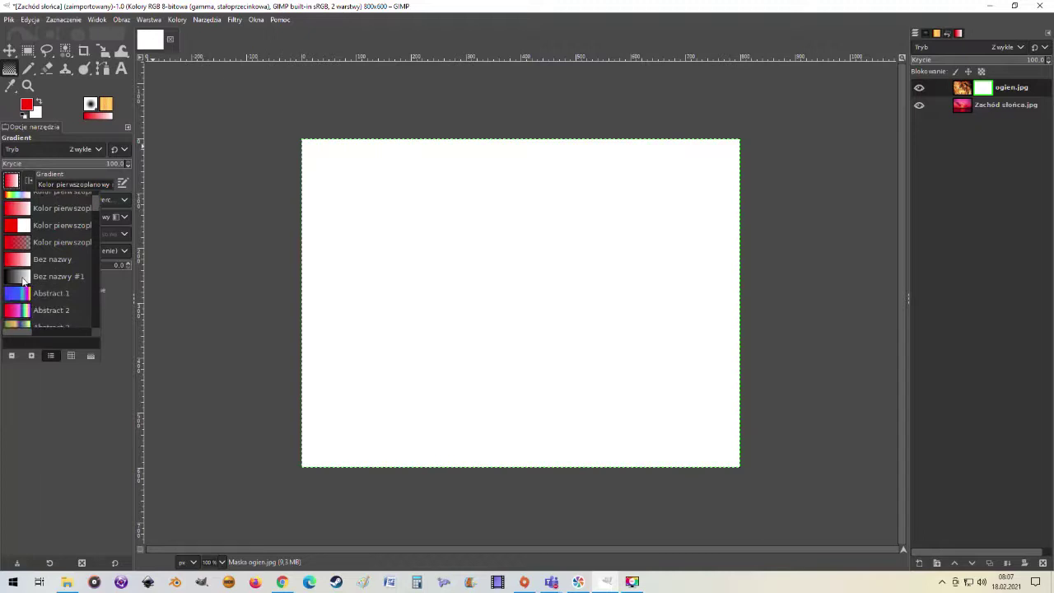
left_click(20, 276)
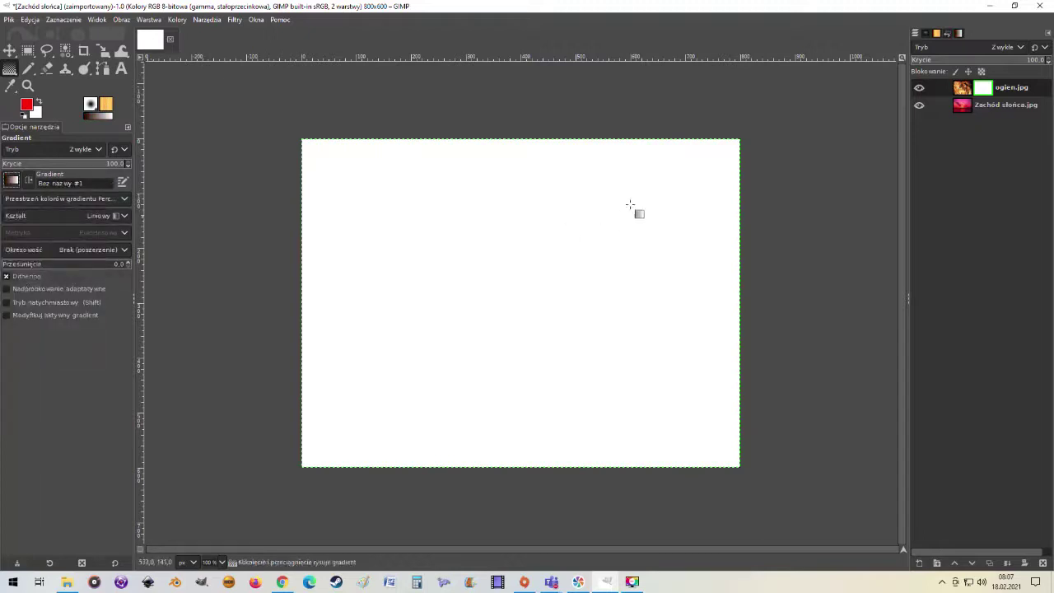
mouse_move(506, 140)
left_mouse_down()
mouse_move(506, 453)
mouse_move(520, 467)
left_mouse_up()
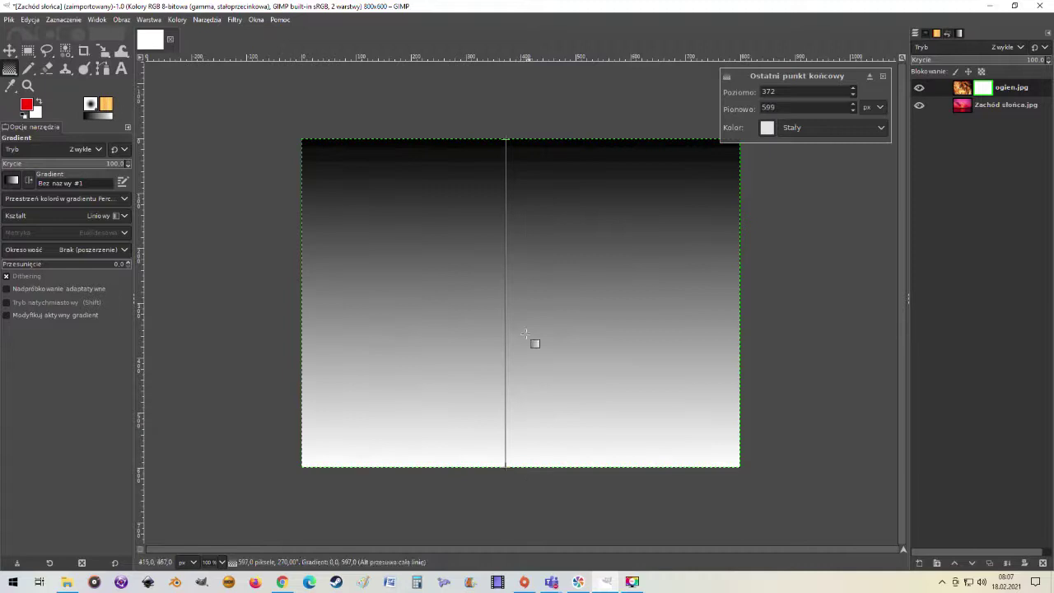
Move the gradient endpoints to about y=200 and y=328 and apply it.
left_click_drag(506, 140, 504, 248)
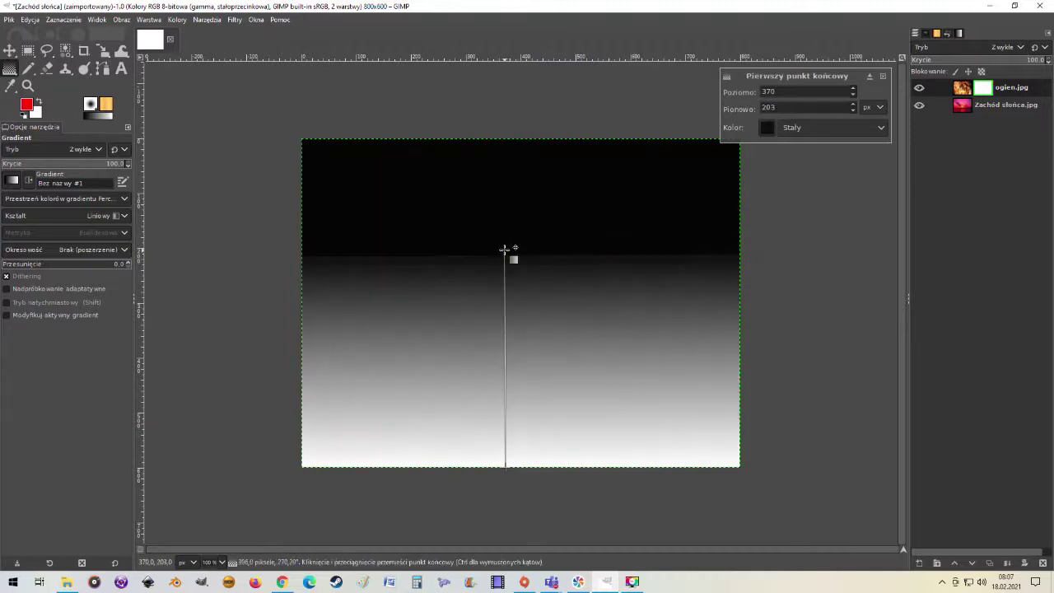
left_click_drag(504, 248, 505, 247)
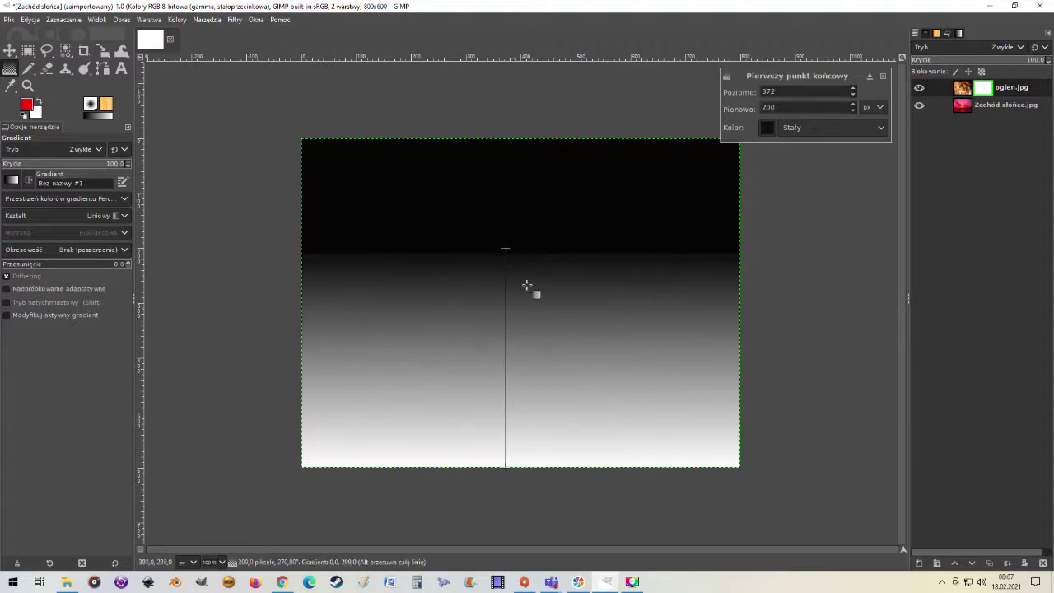
left_click_drag(506, 467, 507, 318)
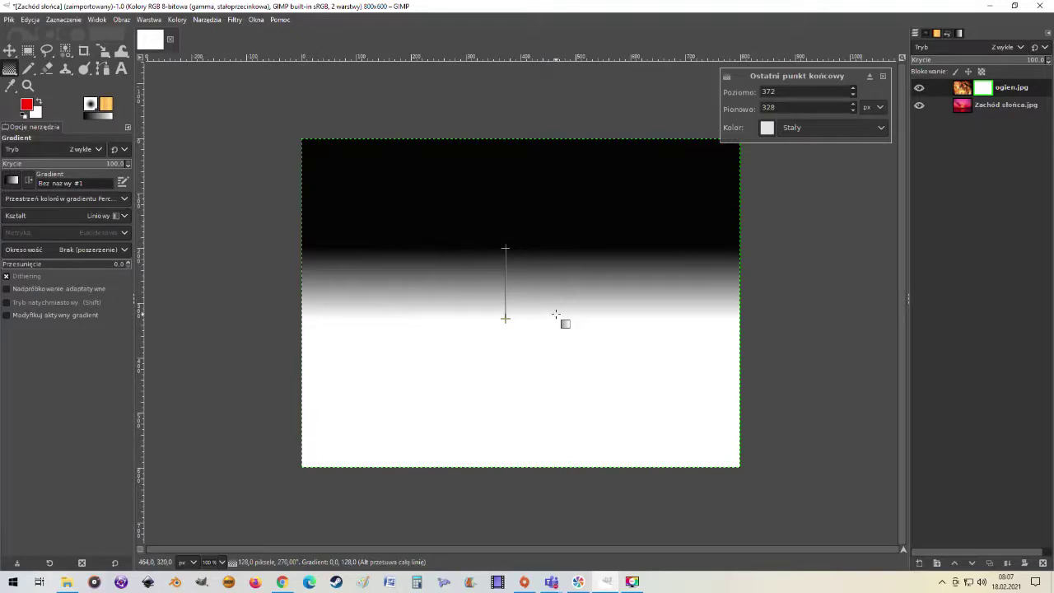
left_click(882, 128)
left_click(885, 130)
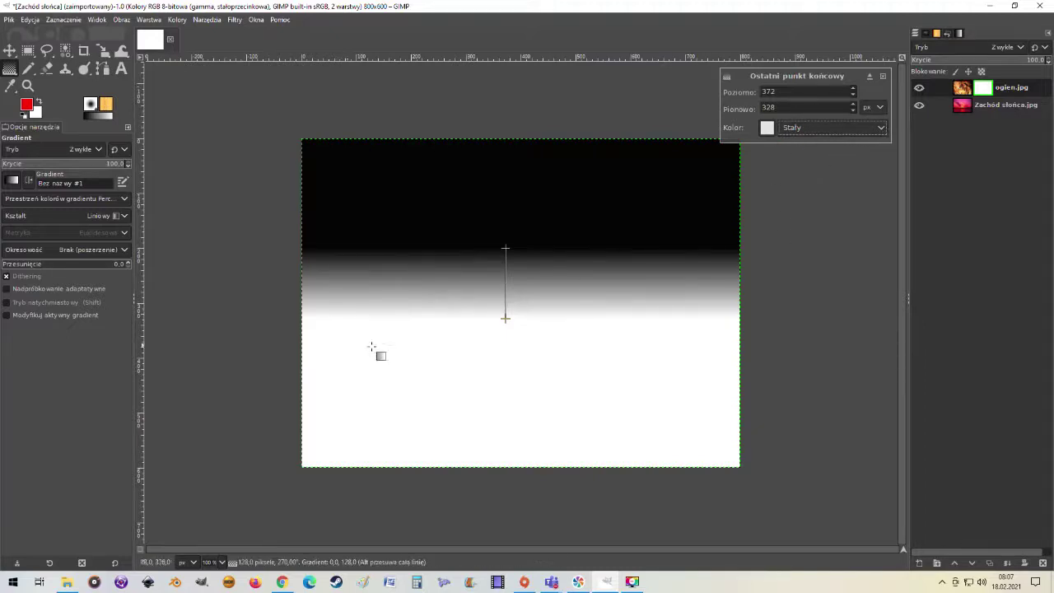
key("space")
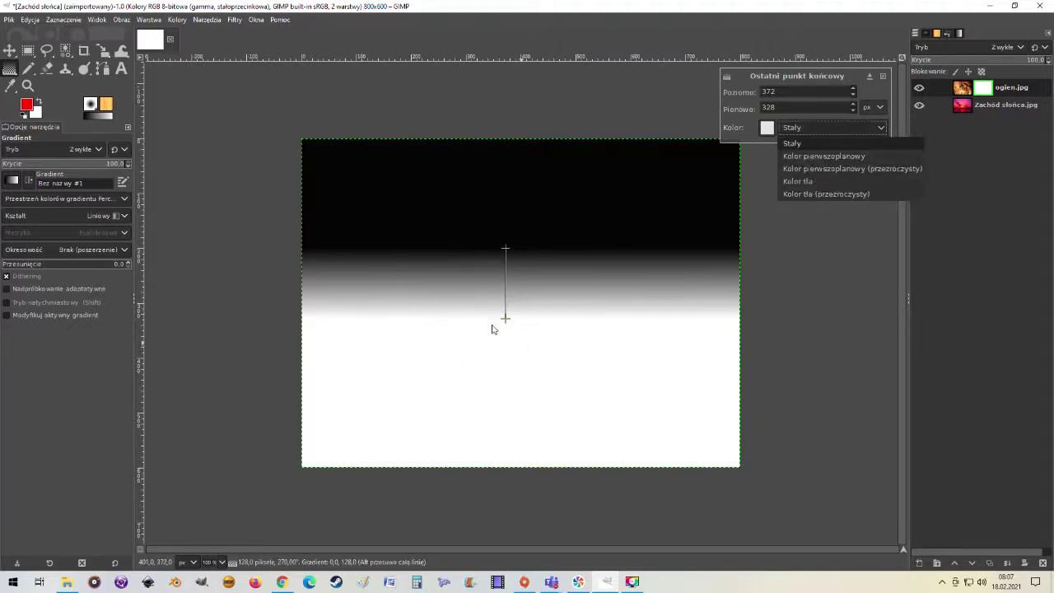
left_click(534, 158)
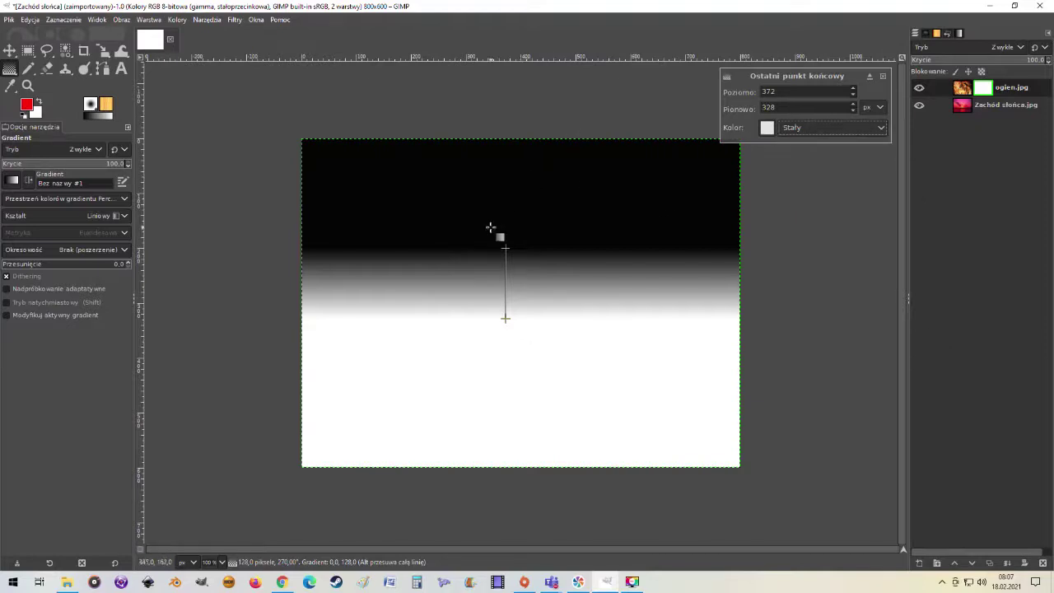
left_click(544, 289)
key("Return")
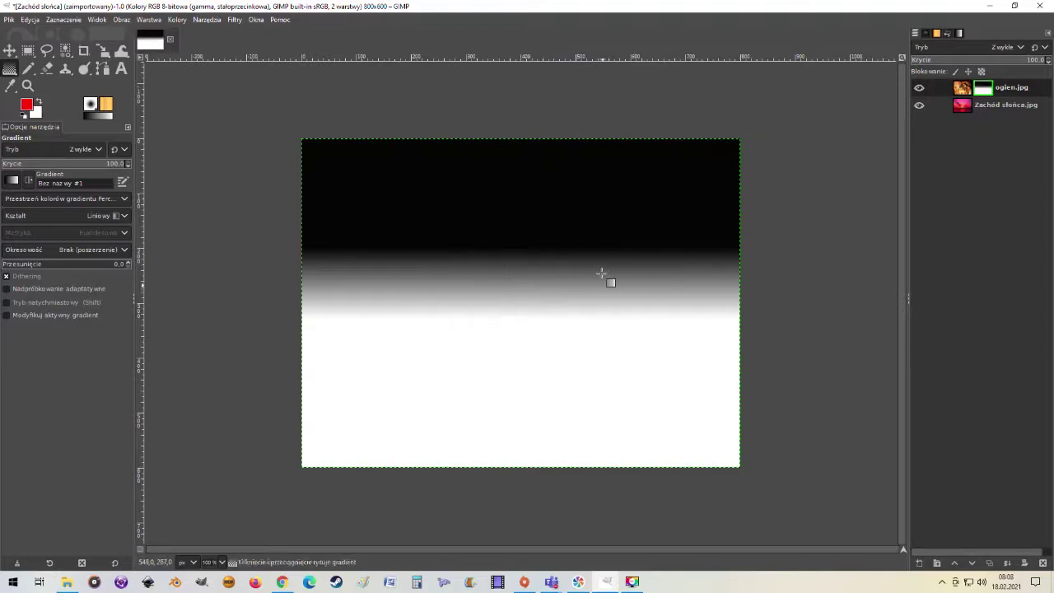
left_click(984, 91, "alt")
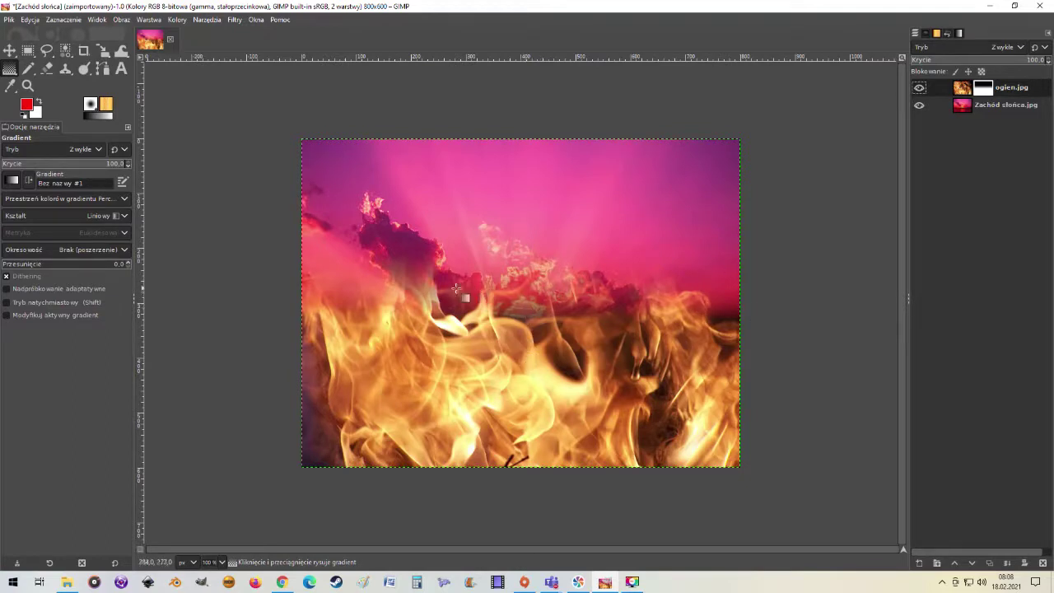
left_click(982, 88, "alt")
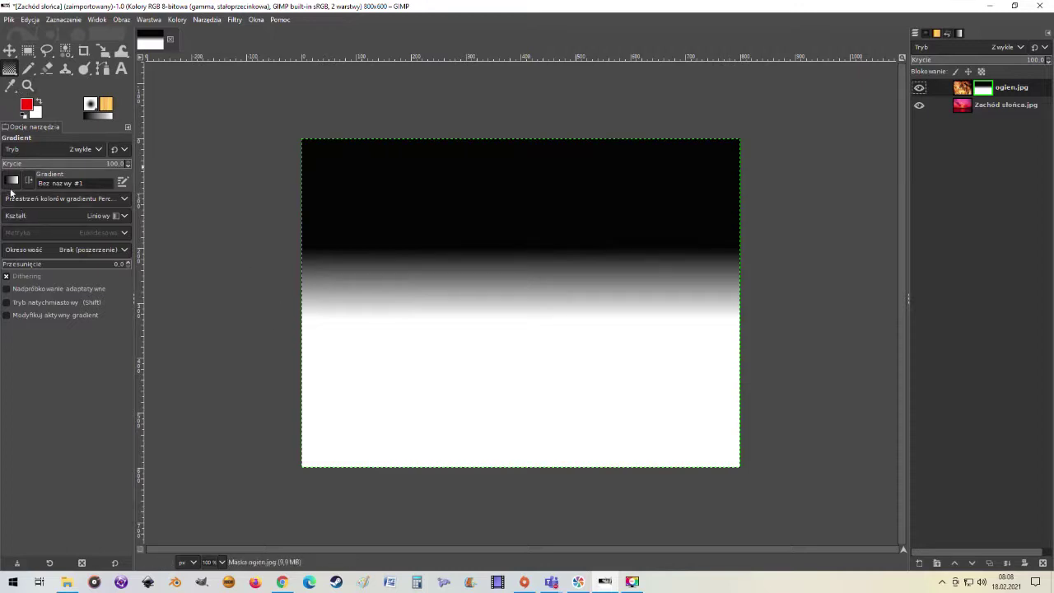
Draw a Spiralny (w prawo) spiral gradient on the mask from near the image centre.
left_click(11, 183)
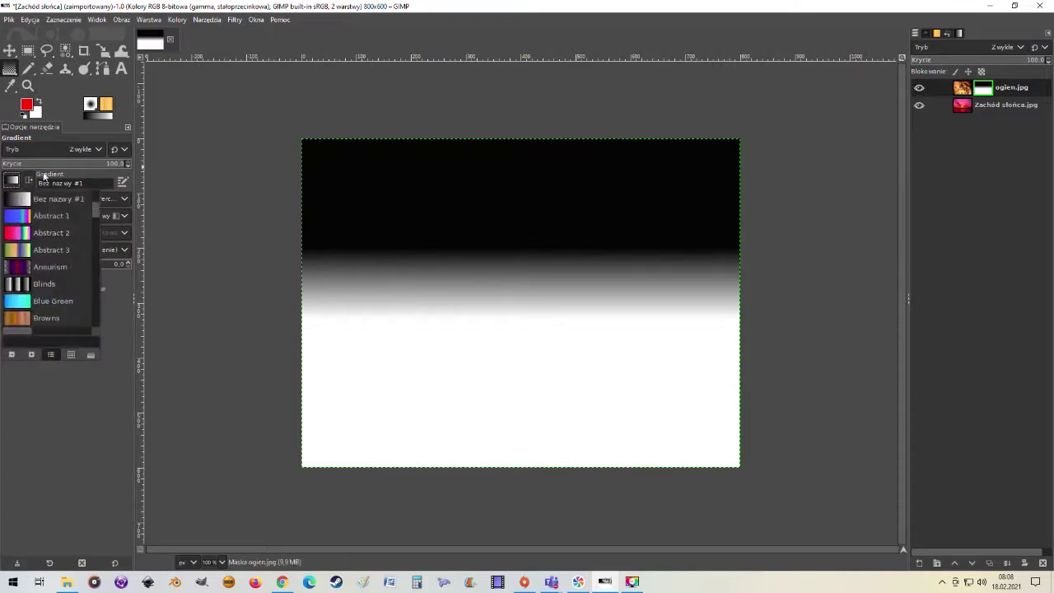
left_click(13, 184)
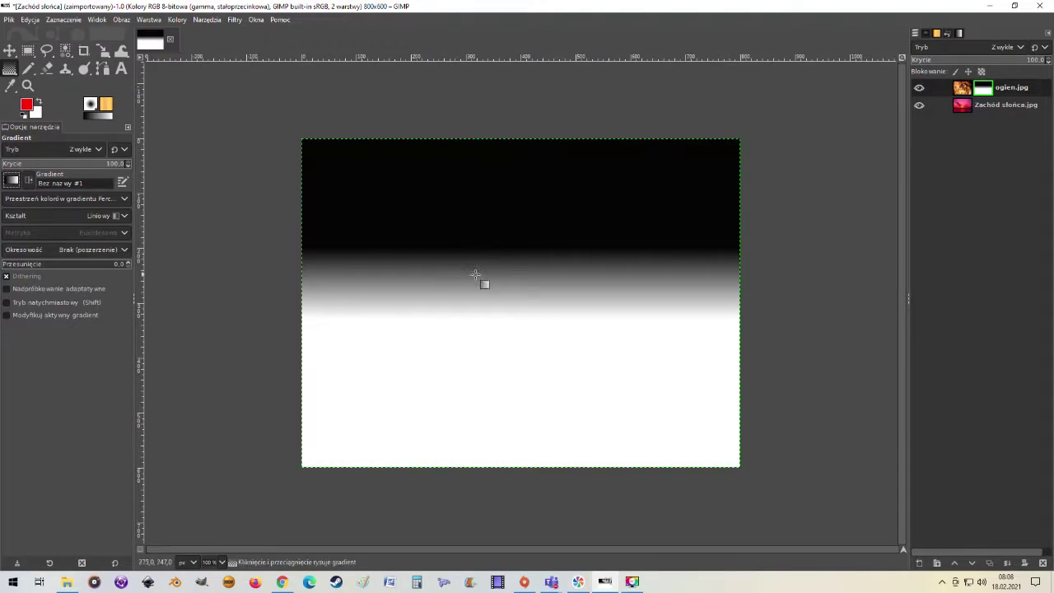
left_click(123, 216)
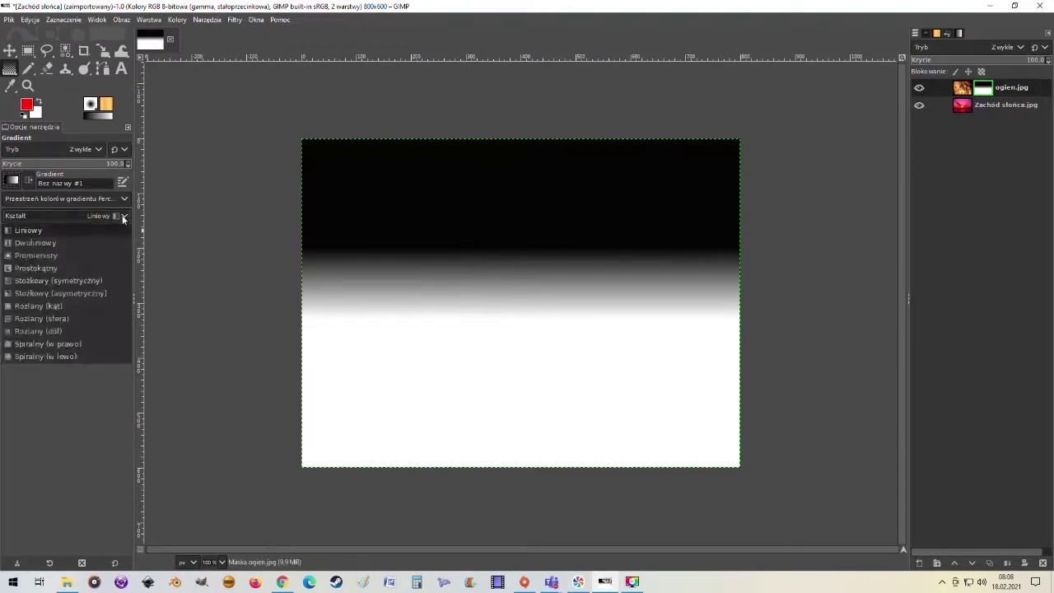
left_click(60, 344)
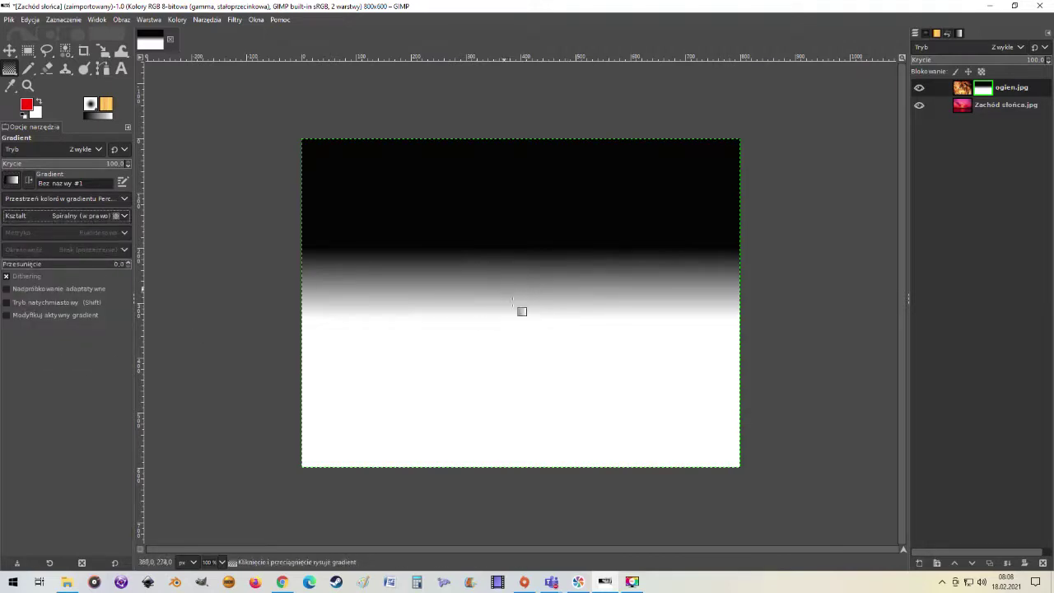
mouse_move(504, 290)
left_mouse_down()
mouse_move(583, 371)
mouse_move(552, 336)
left_mouse_up()
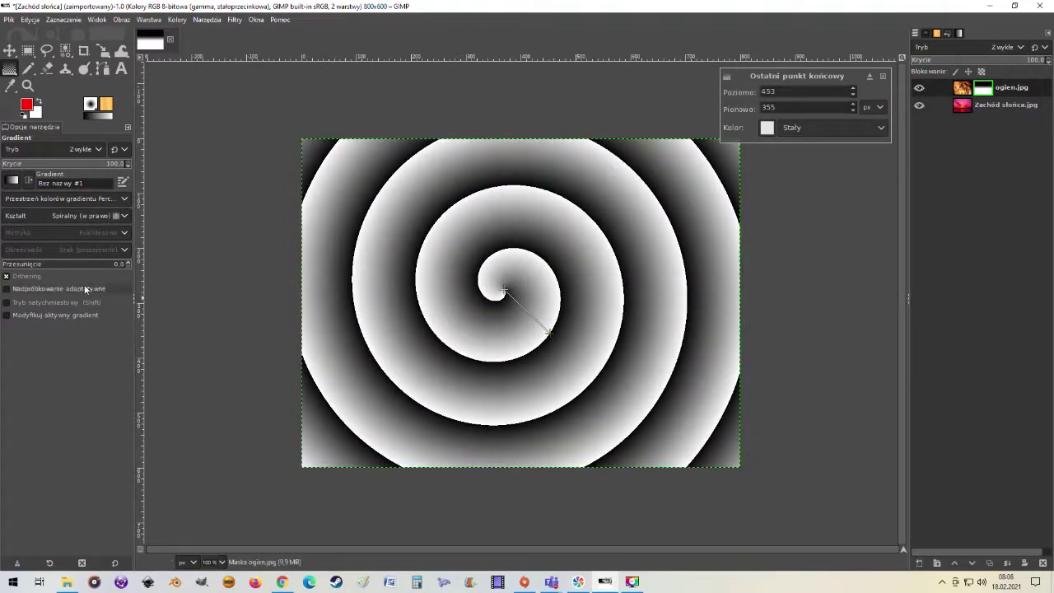
Enable adaptive supersampling and commit the spiral gradient to the mask.
left_click(6, 289)
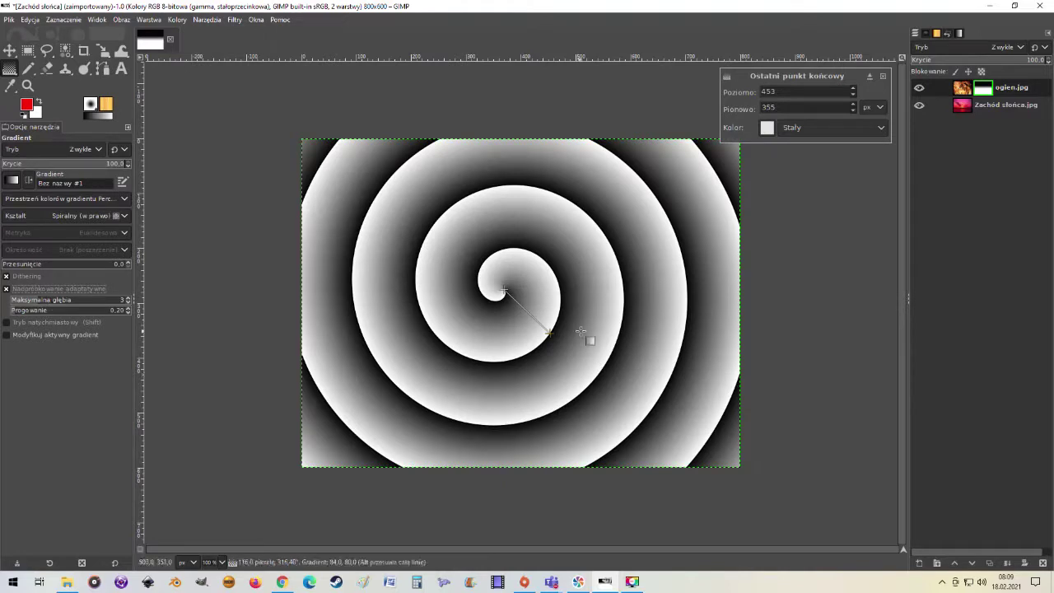
key("space")
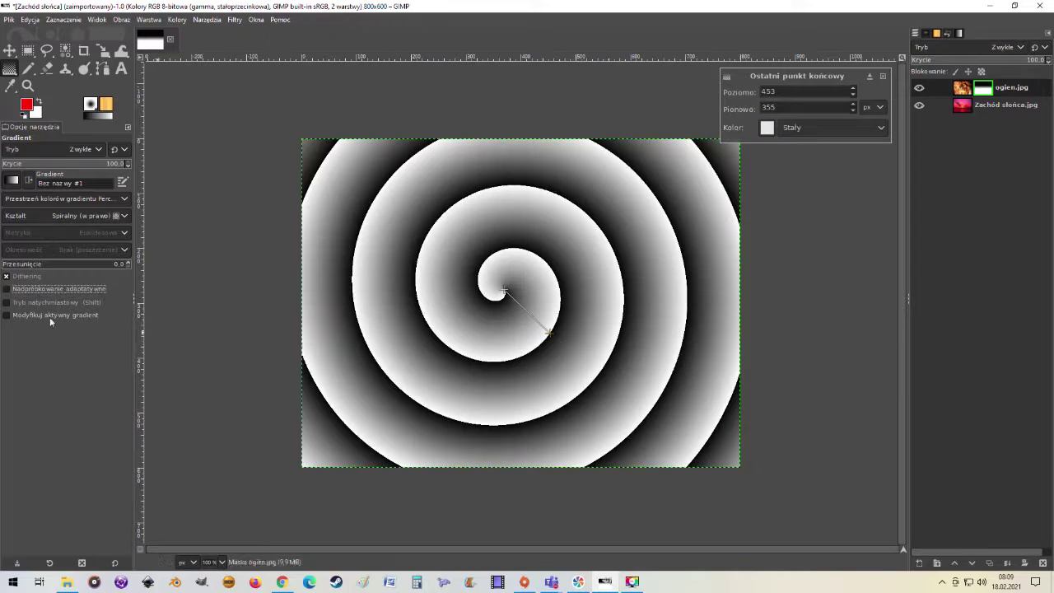
left_click(37, 289)
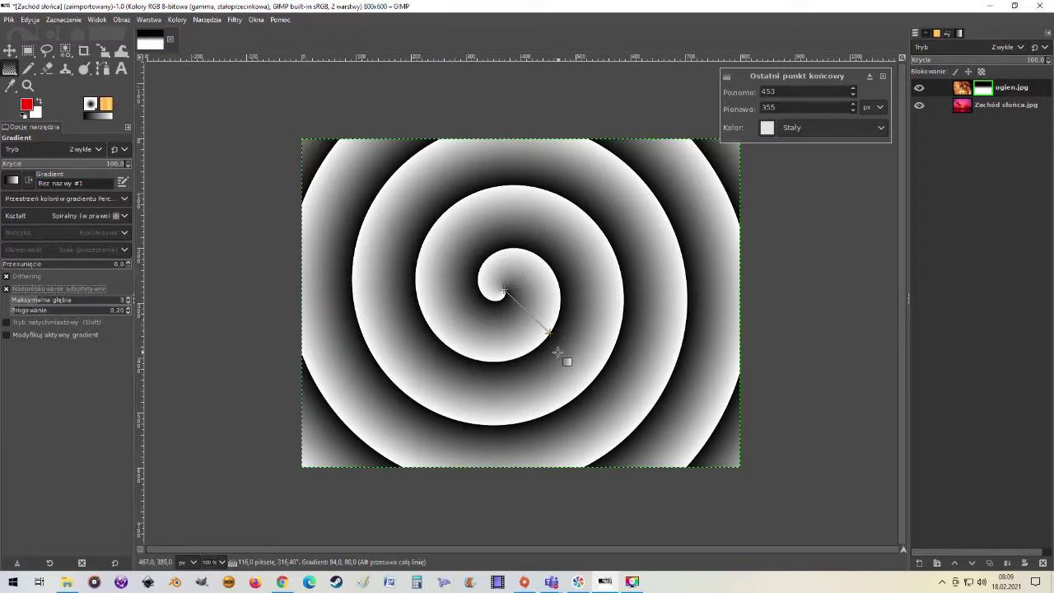
key("Return")
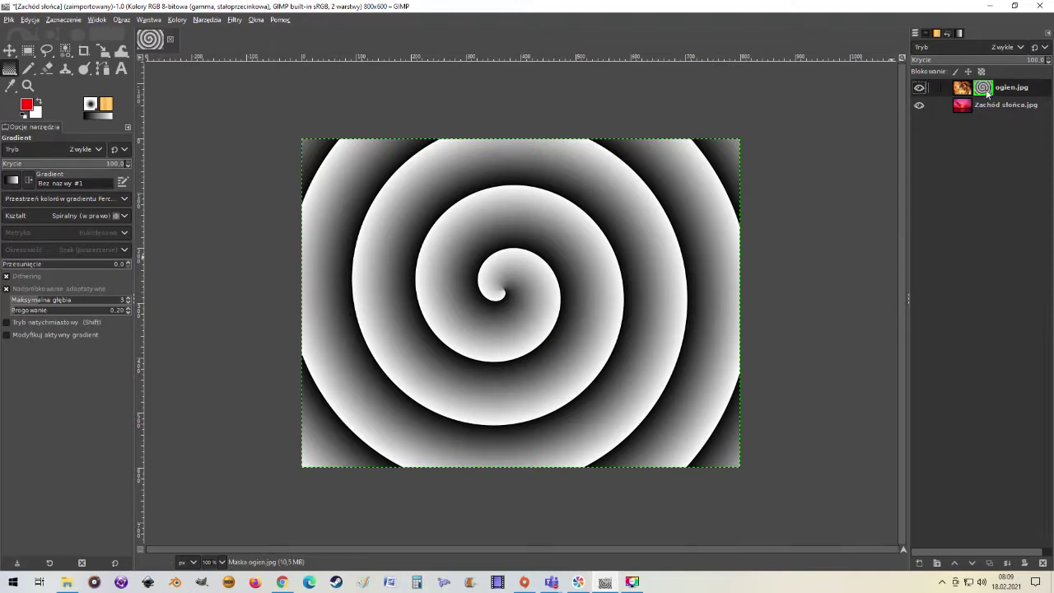
left_click(984, 88, "alt")
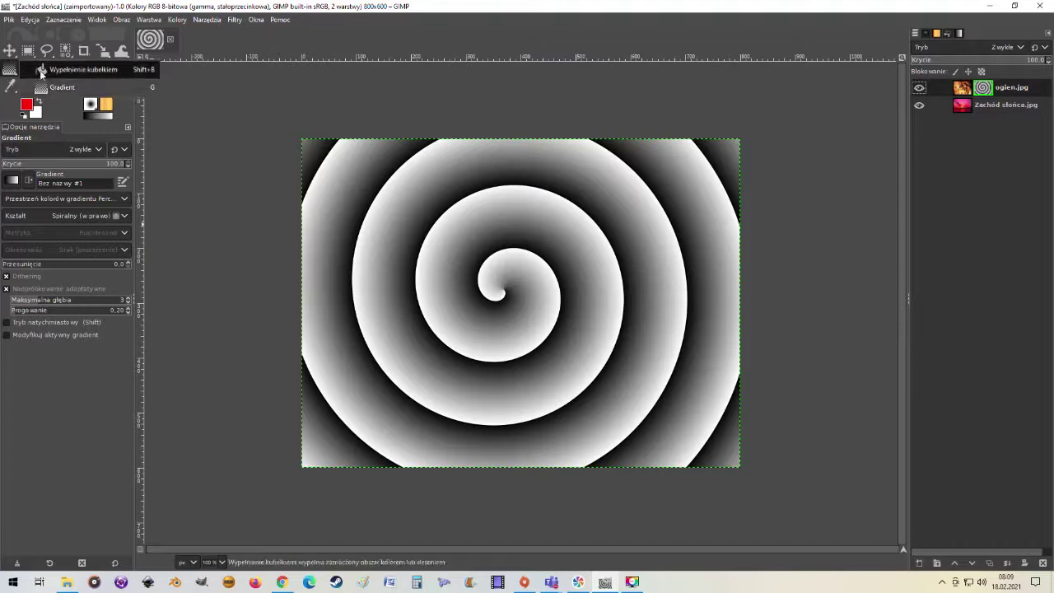
Fill the whole mask with the Dried mud pattern, then view the fire composite.
left_click_drag(8, 72, 42, 74)
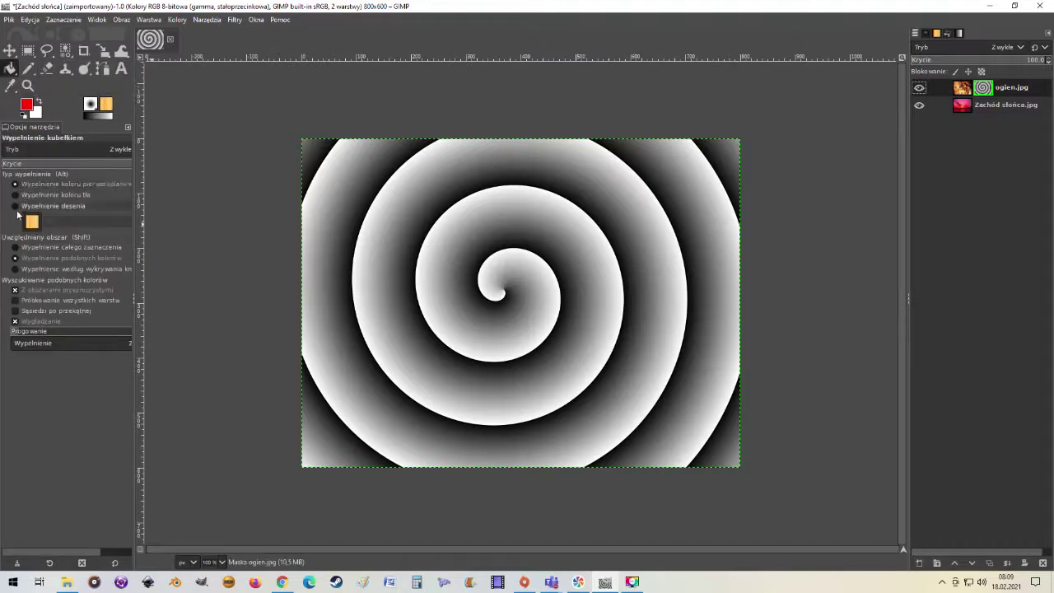
left_click(18, 208)
left_click(32, 222)
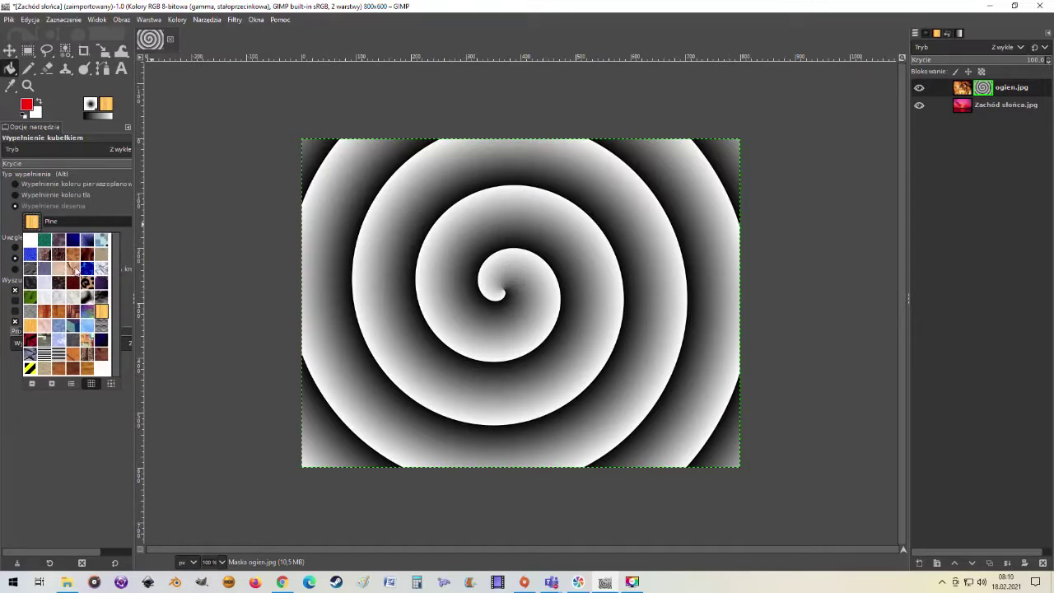
left_click(73, 268)
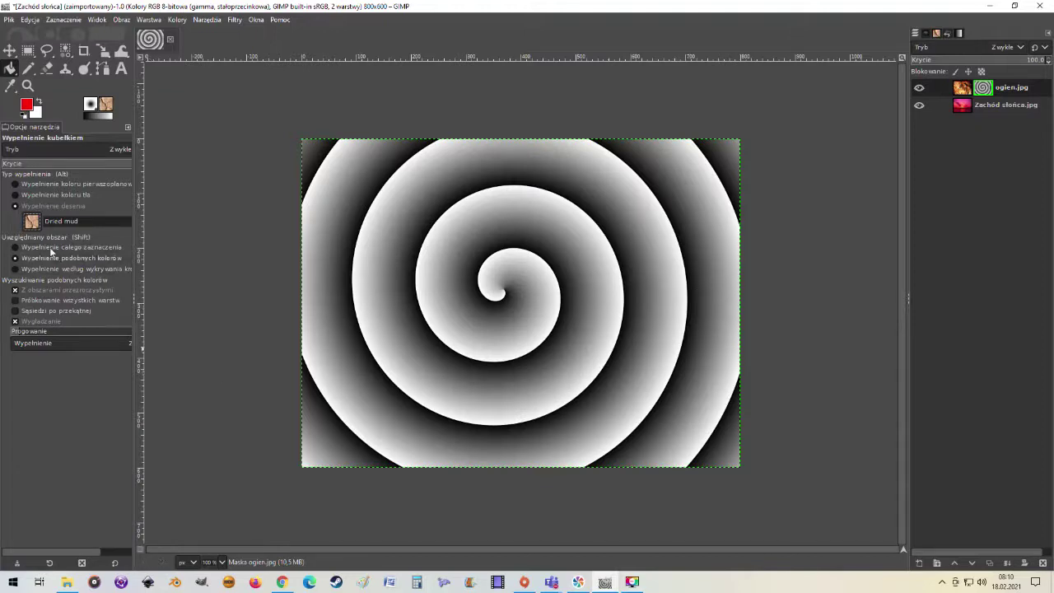
left_click(50, 247)
left_click(568, 289)
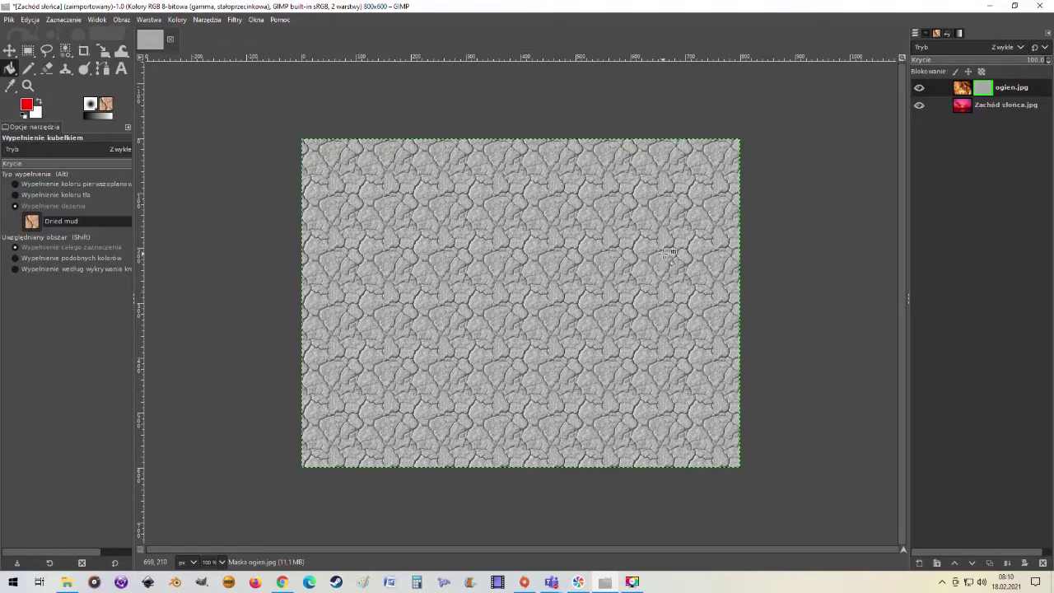
key("alt")
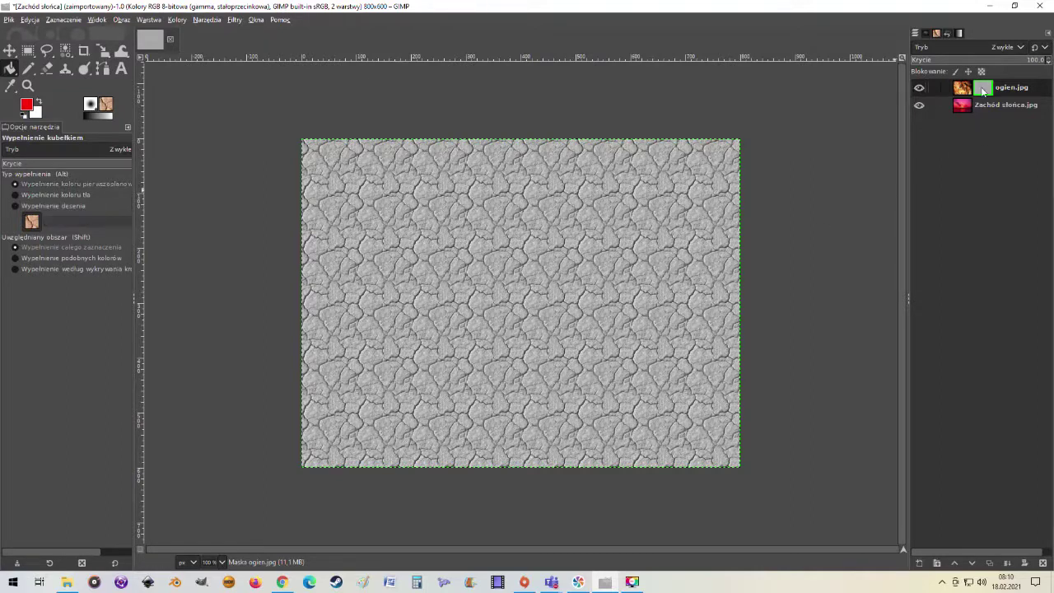
left_click(982, 91, "alt")
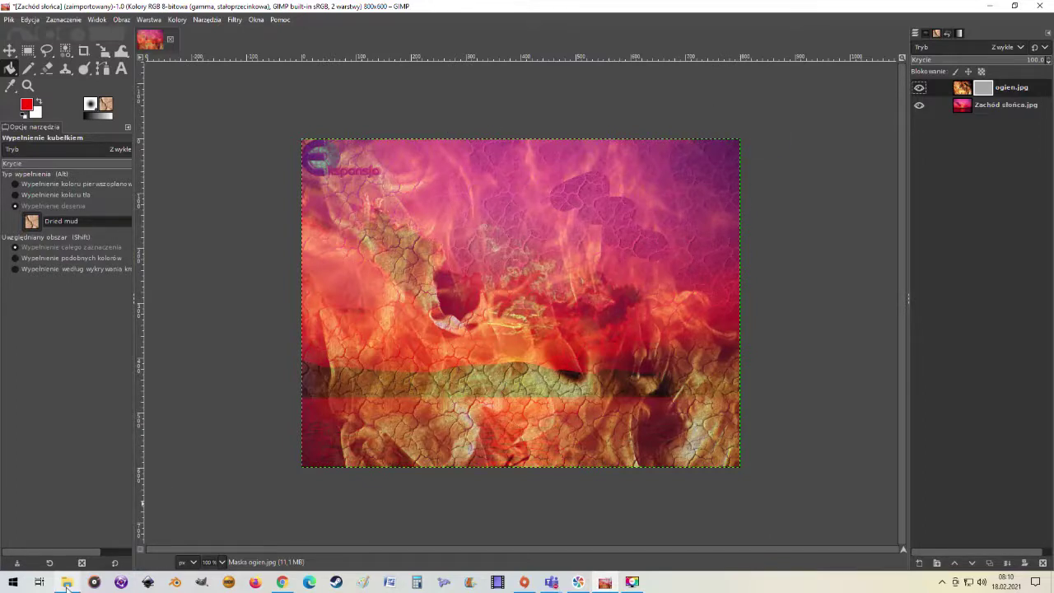
Drag cegla.jpg from the Materiały folder into GIMP as a third, top brick-wall layer.
mouse_move(67, 582)
left_click(70, 531)
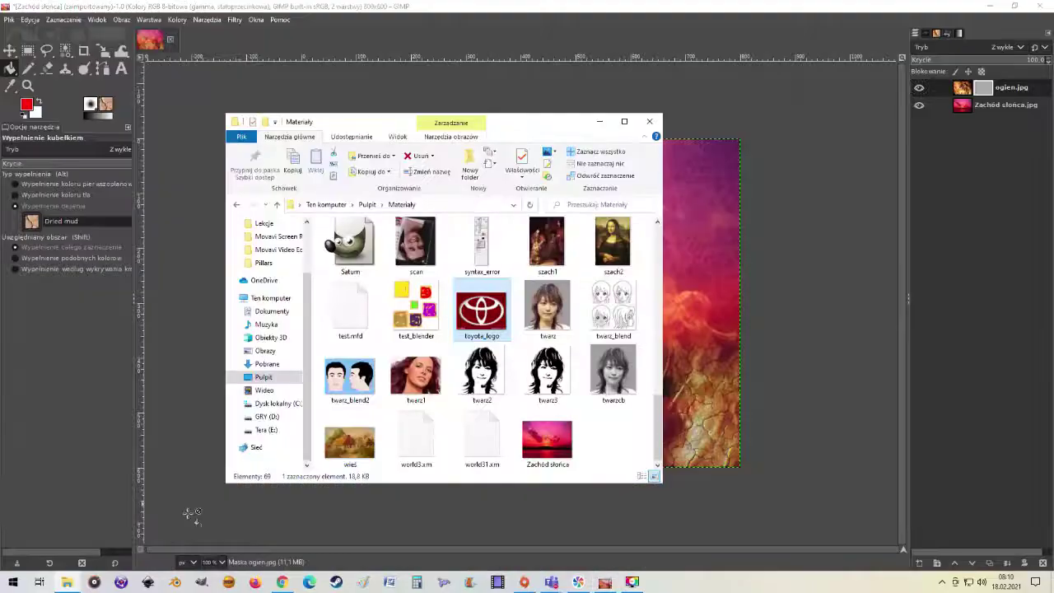
scroll(544, 346, "up", 2)
scroll(541, 356, "up", 1)
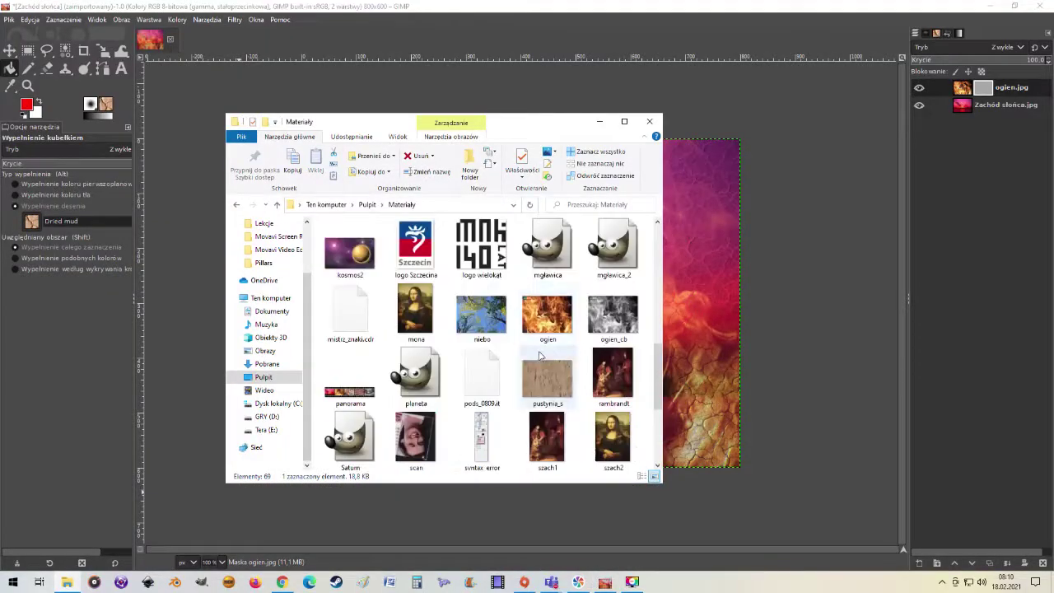
scroll(540, 356, "up", 5)
mouse_move(524, 128)
left_mouse_down()
mouse_move(737, 175)
mouse_move(911, 238)
left_mouse_up()
mouse_move(804, 353)
left_mouse_down()
mouse_move(595, 294)
mouse_move(544, 307)
left_mouse_up()
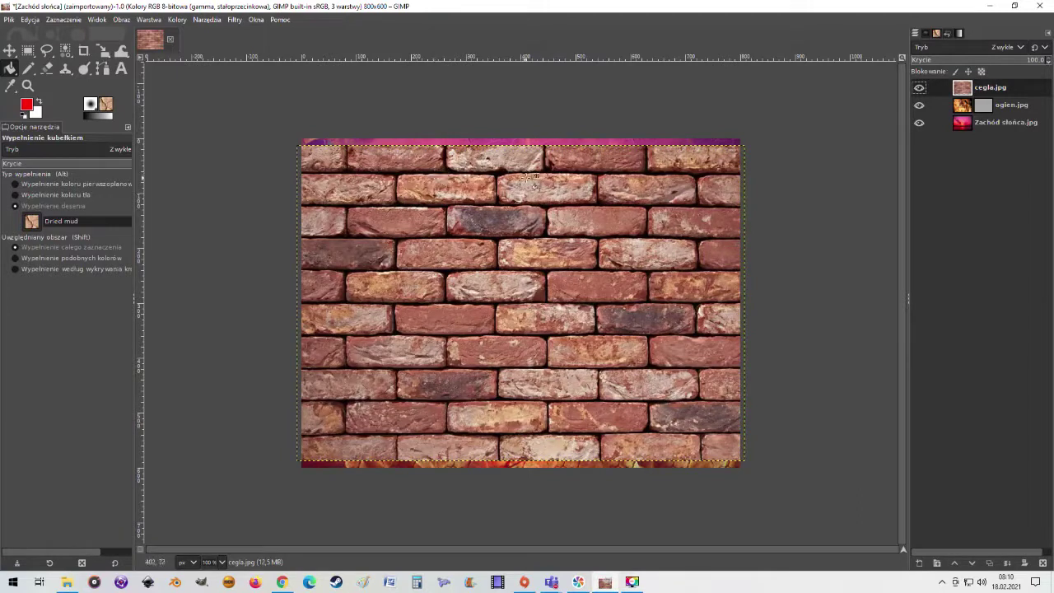
Scale the brick layer to 873x616 and fit it to the 800×600 image size.
left_click(102, 51)
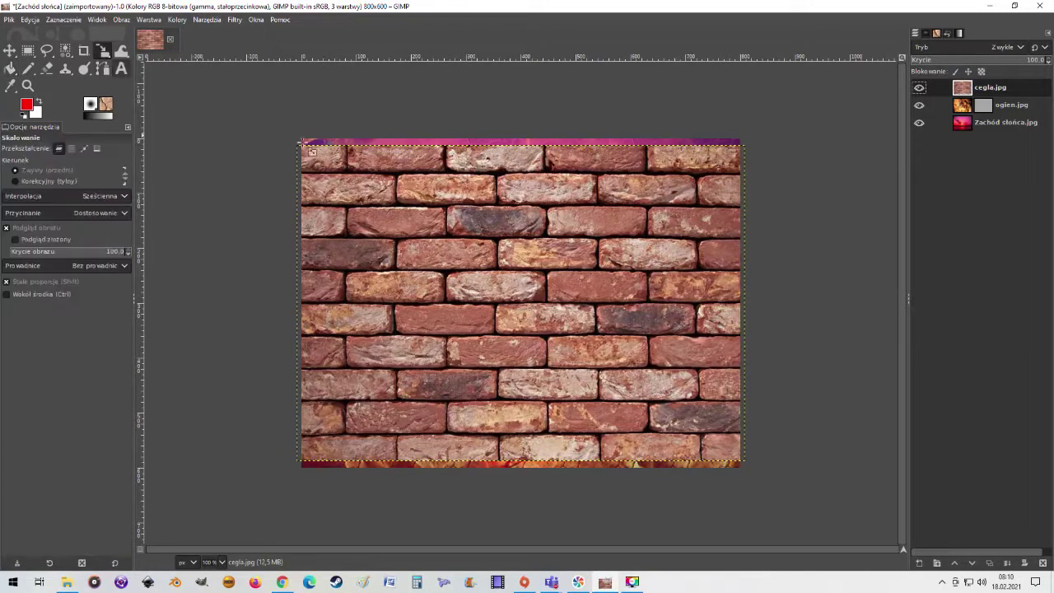
left_click(539, 277)
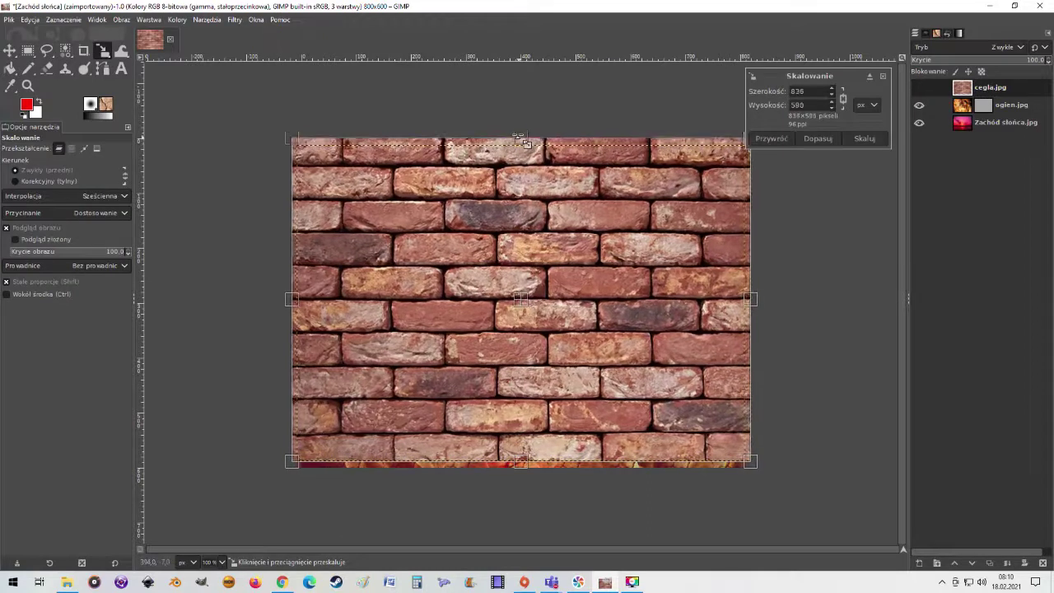
left_click_drag(520, 148, 520, 136)
left_click_drag(530, 471, 533, 481)
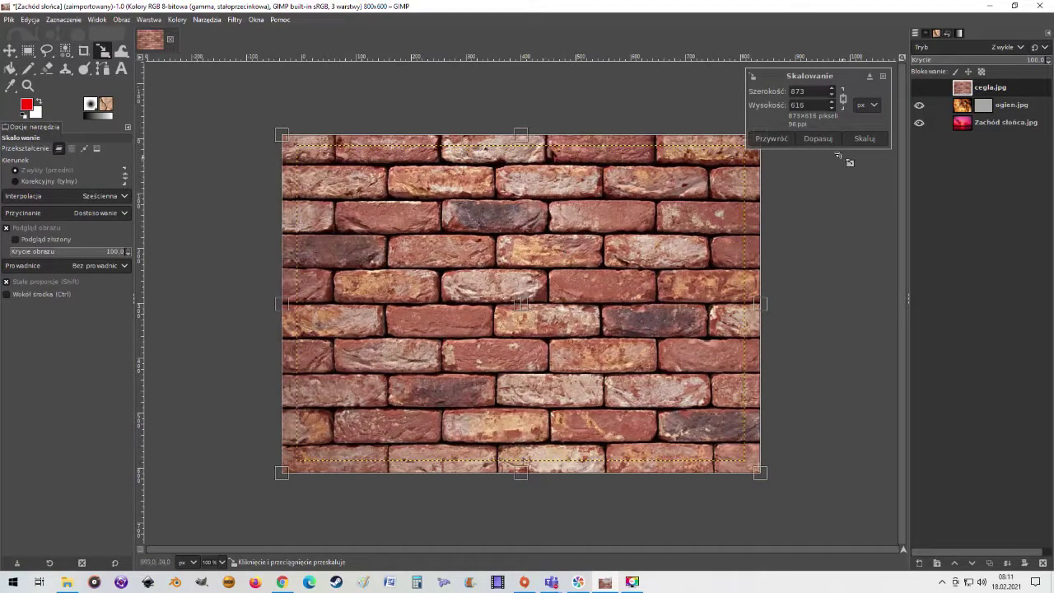
left_click(858, 140)
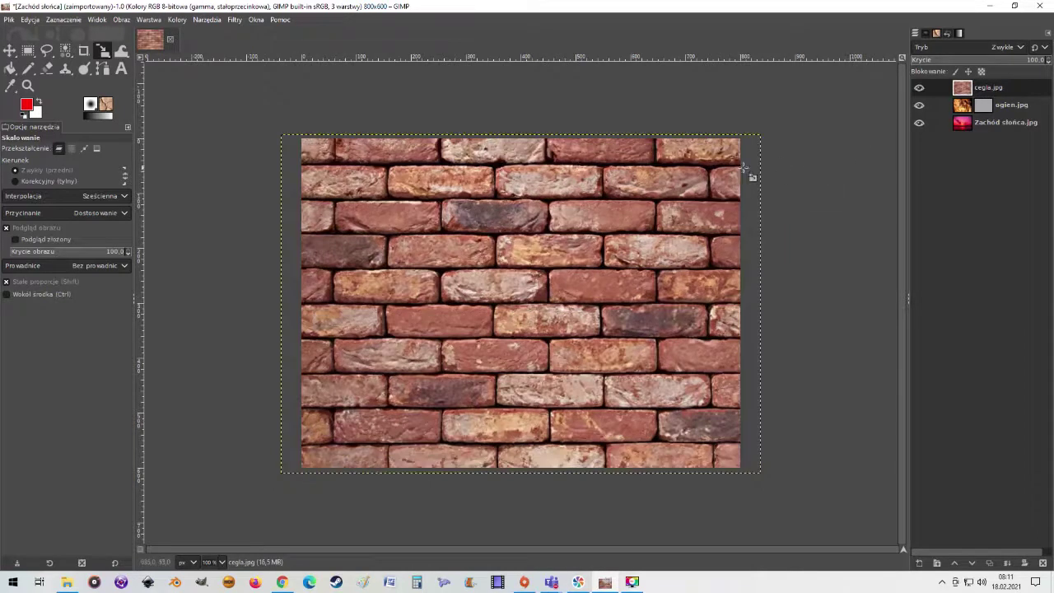
left_click(132, 21)
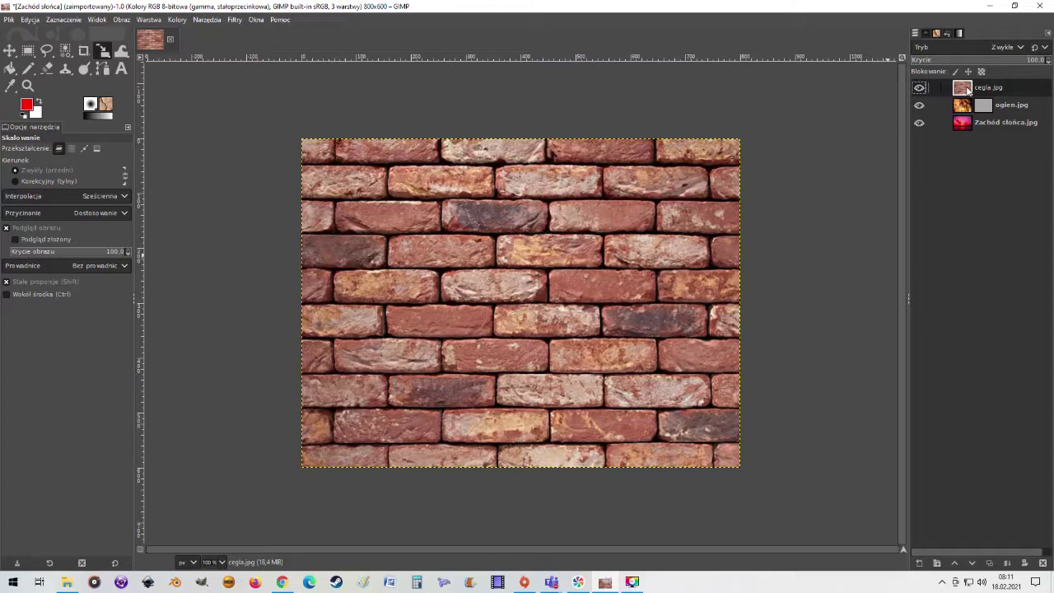
Add a White (full opacity) layer mask to cegla.jpg and show the mask on the canvas.
right_click(967, 90)
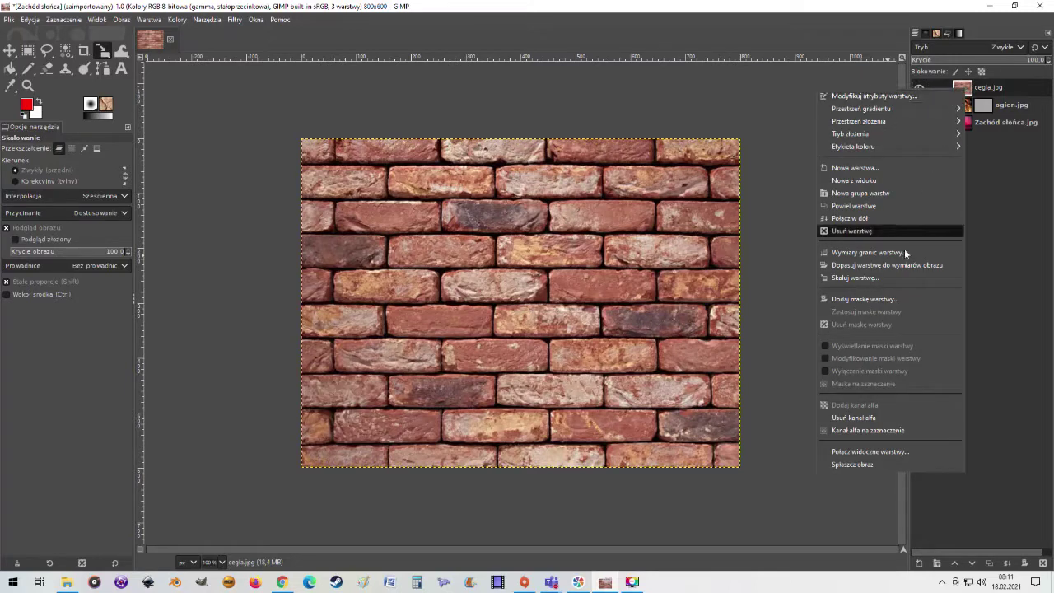
left_click(876, 299)
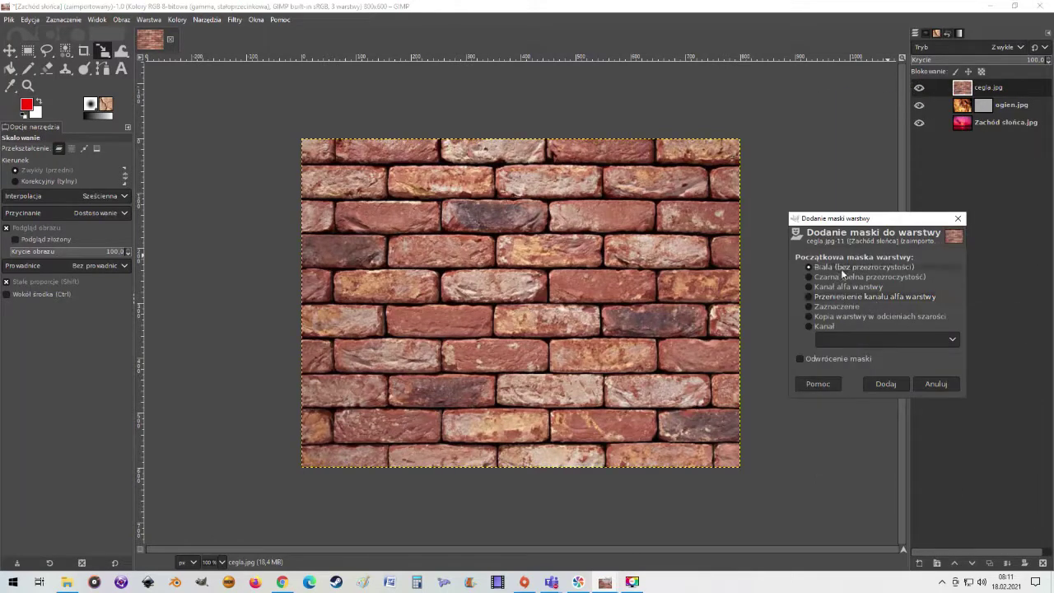
left_click(887, 385)
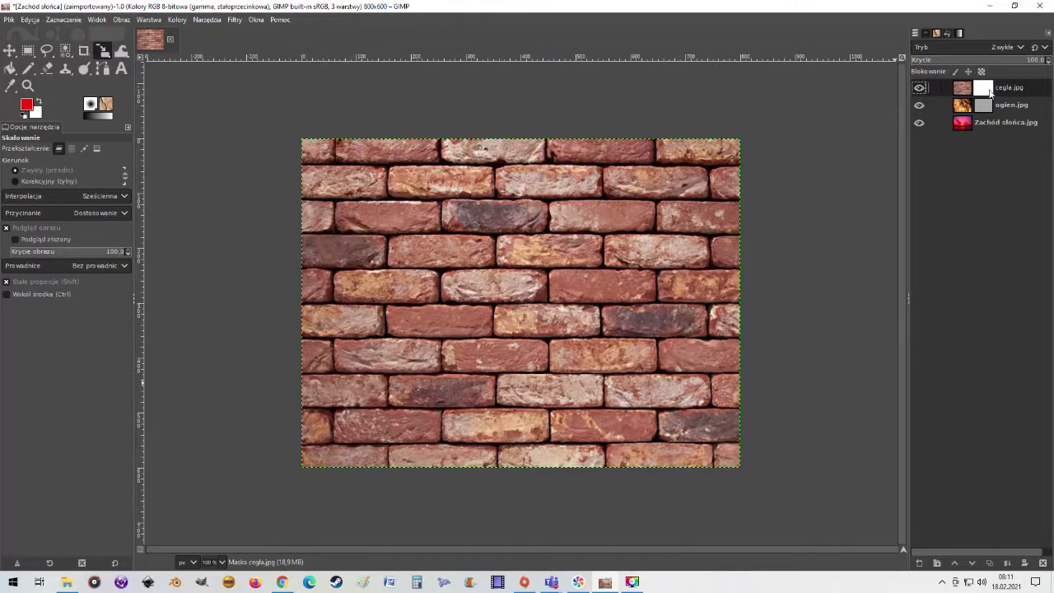
left_click(989, 91, "alt")
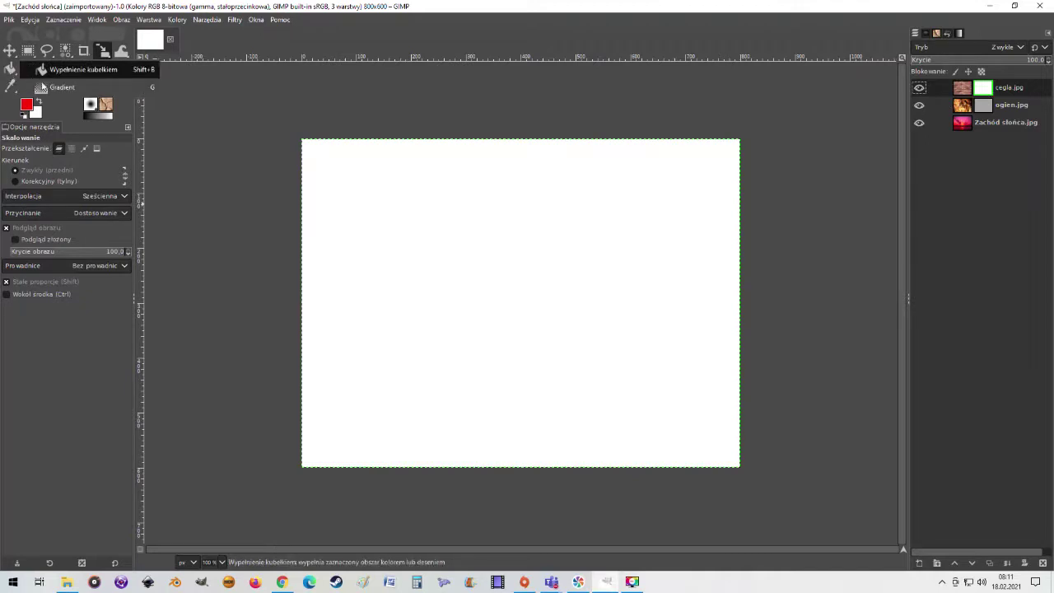
Draw a spiral gradient from the image centre into the brick mask, then view the composite.
left_click(46, 87)
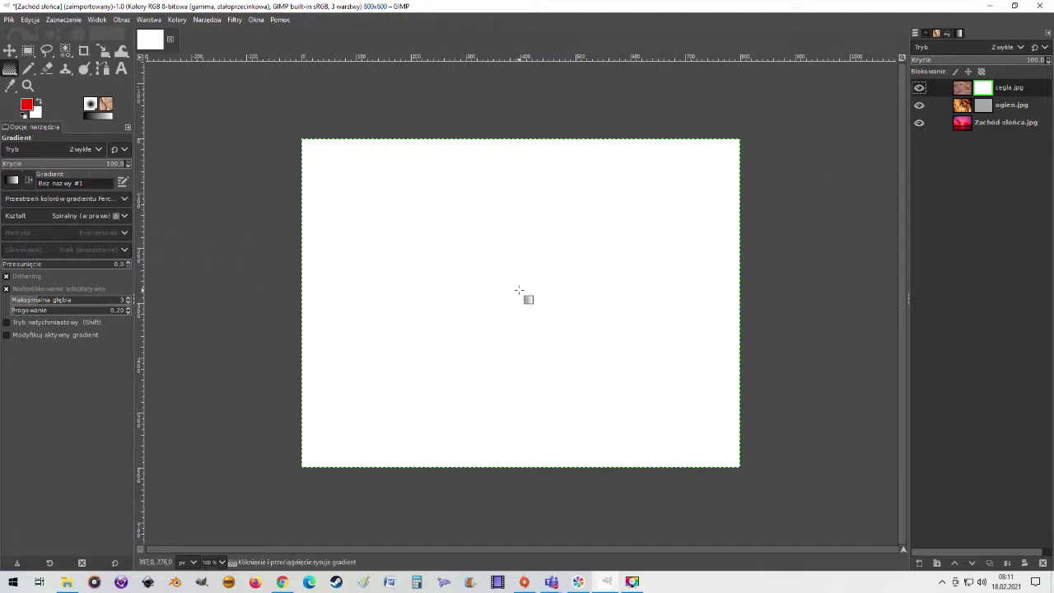
left_click_drag(511, 290, 560, 349)
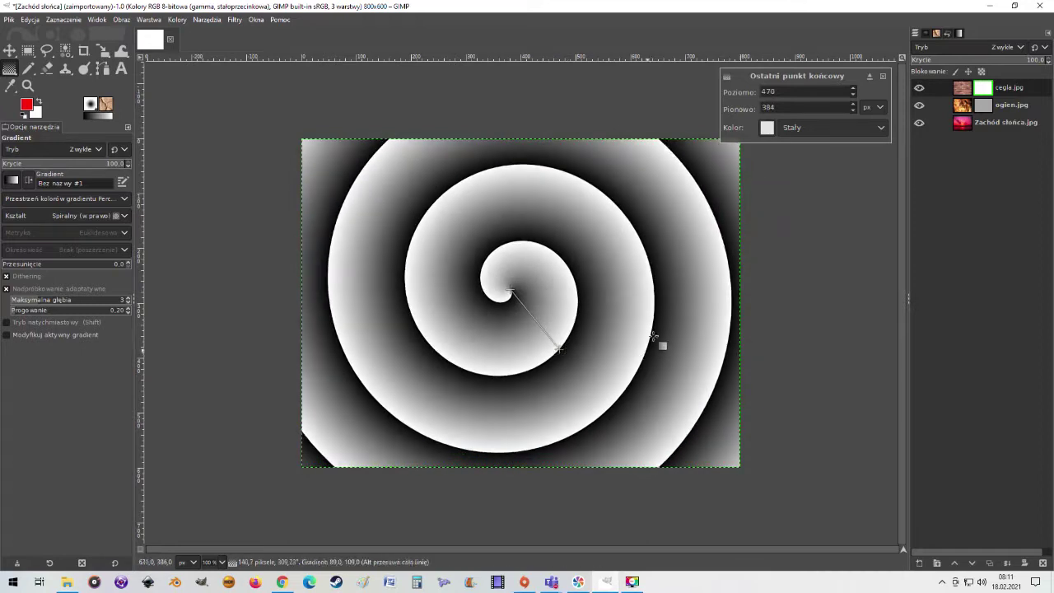
key("Return")
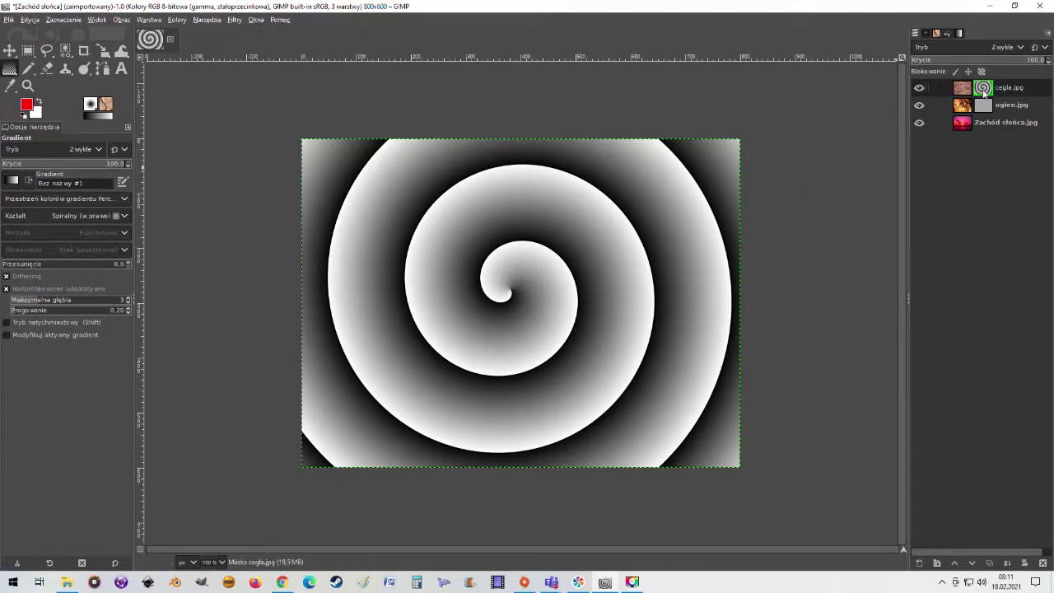
left_click(985, 91, "alt")
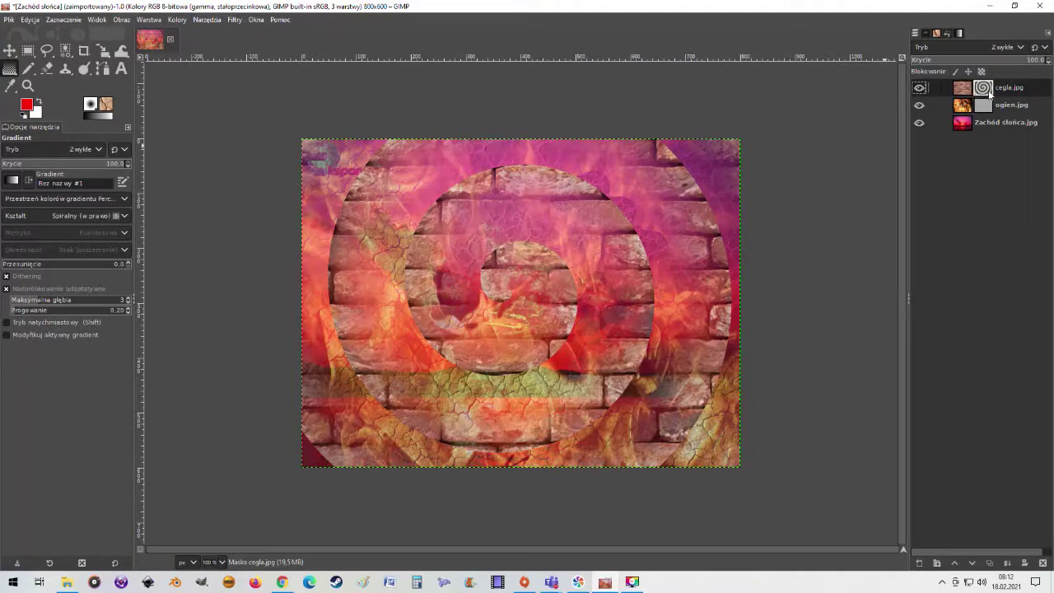
Delete the cegla.jpg brick layer and the fire layer's existing mask.
left_click(1043, 564)
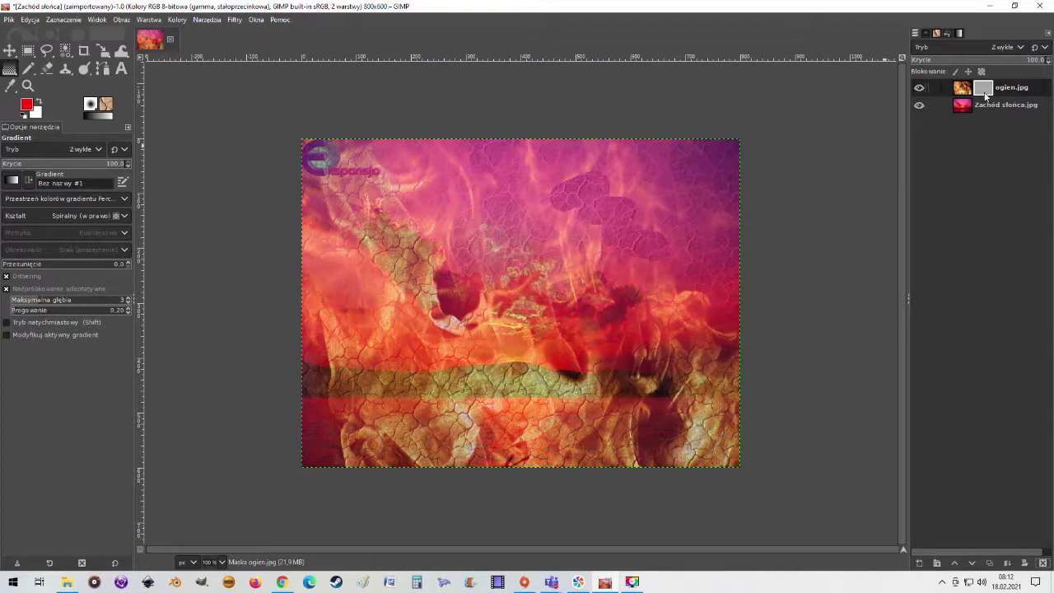
right_click(984, 90)
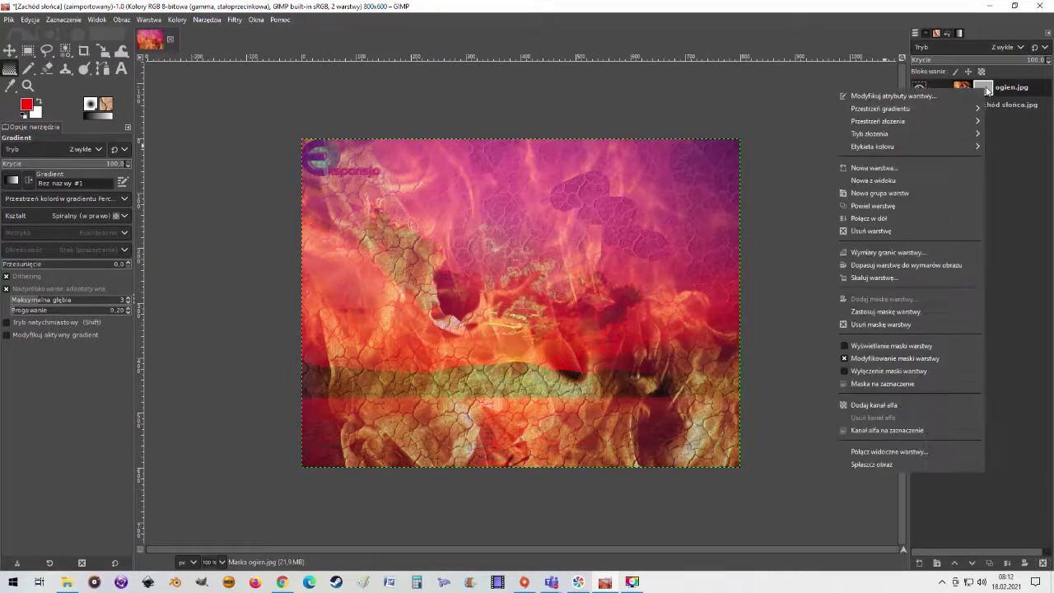
left_click(895, 324)
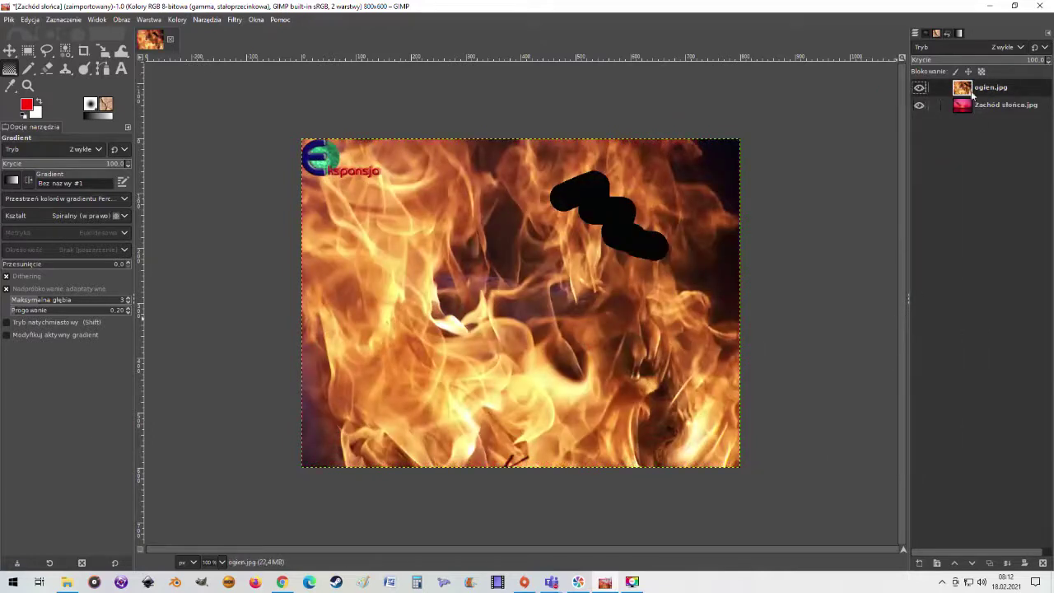
Add a new White (full opacity) layer mask to the ogien.jpg fire layer.
right_click(972, 93)
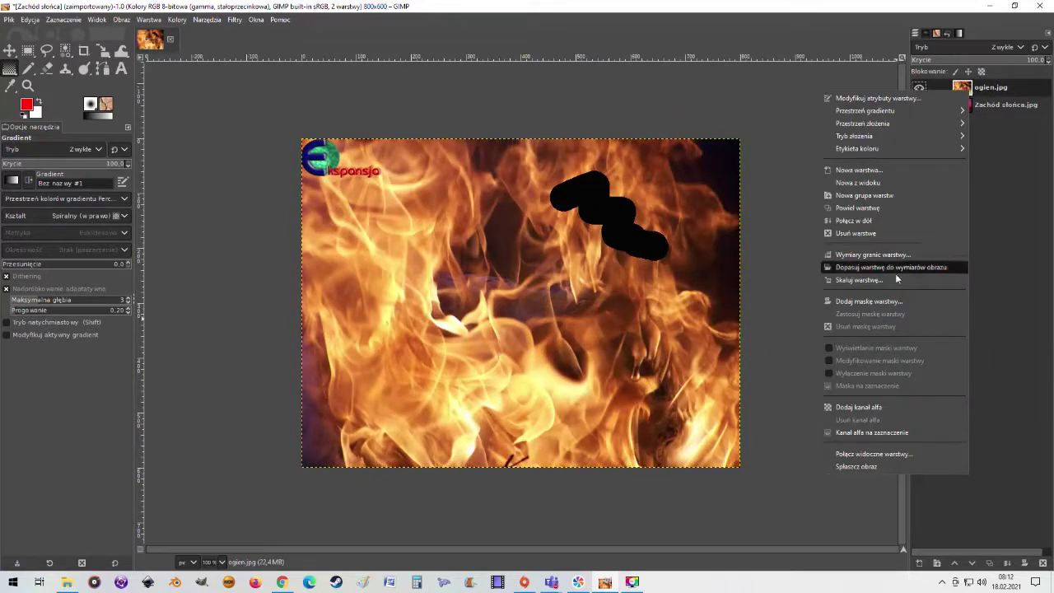
left_click(884, 302)
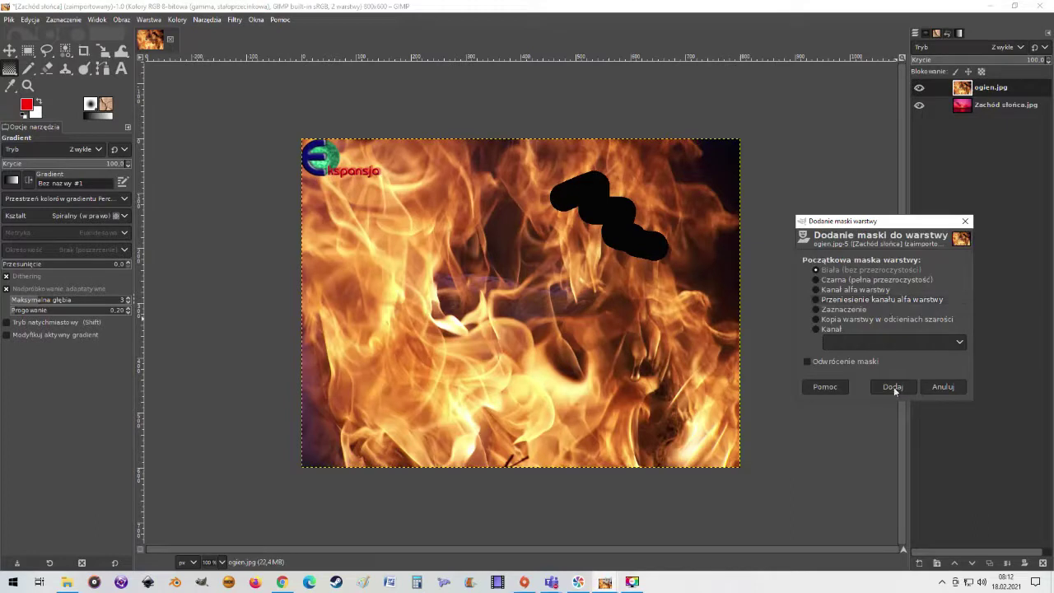
left_click(896, 389)
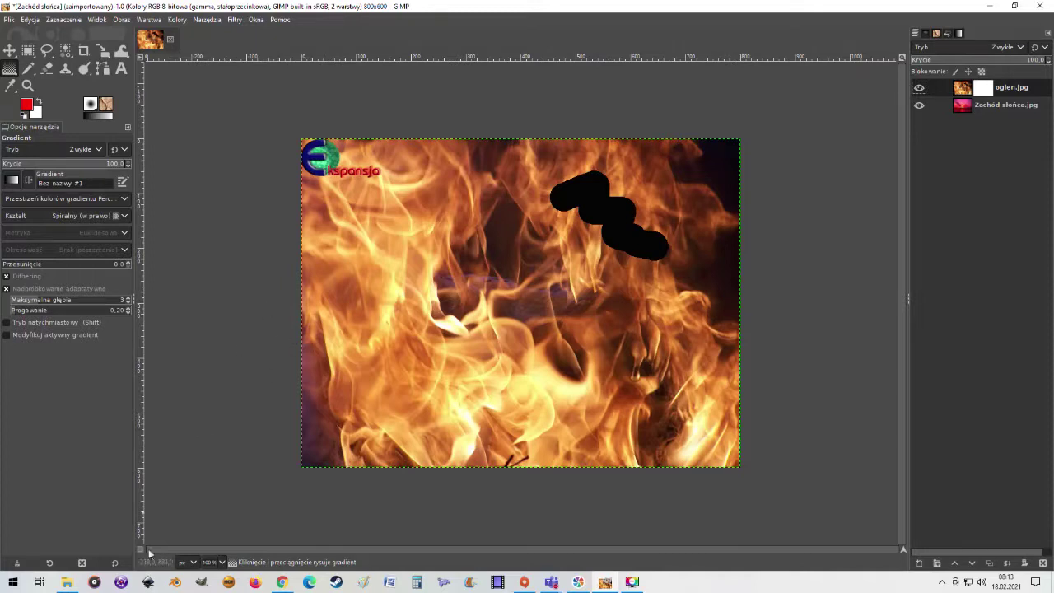
Open toyota_logo.jpg from the Materiały folder in GIMP as a second image.
left_click(66, 582)
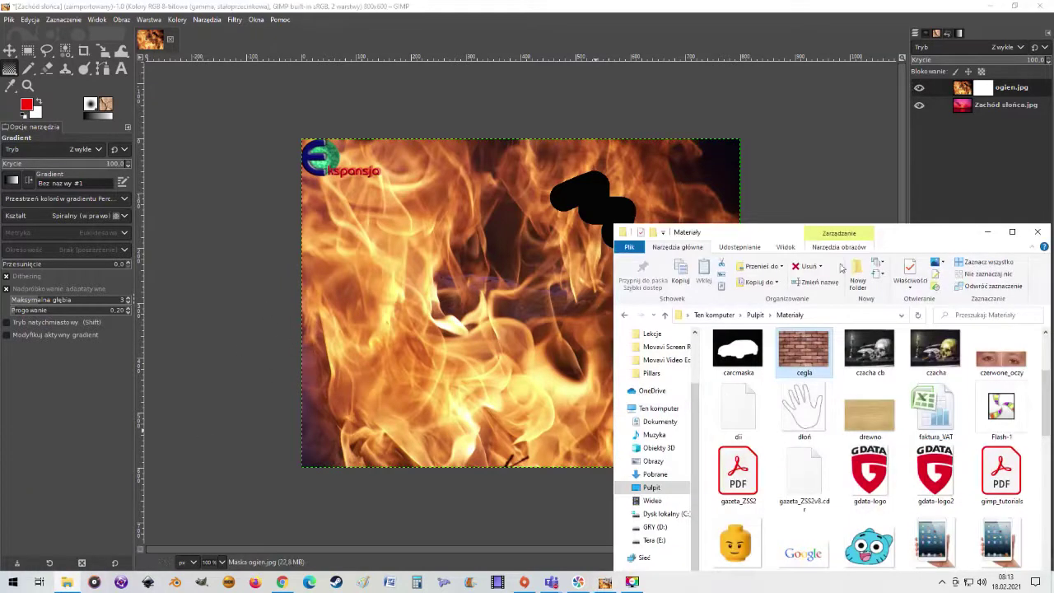
mouse_move(906, 234)
left_mouse_down()
mouse_move(882, 151)
mouse_move(889, 169)
left_mouse_up()
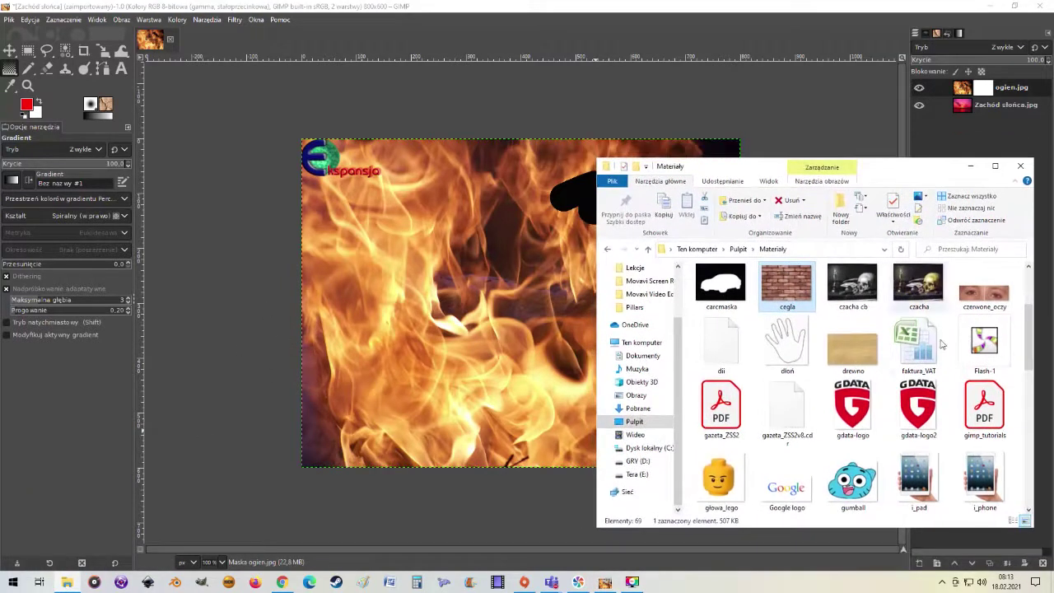
scroll(879, 411, "down", 10)
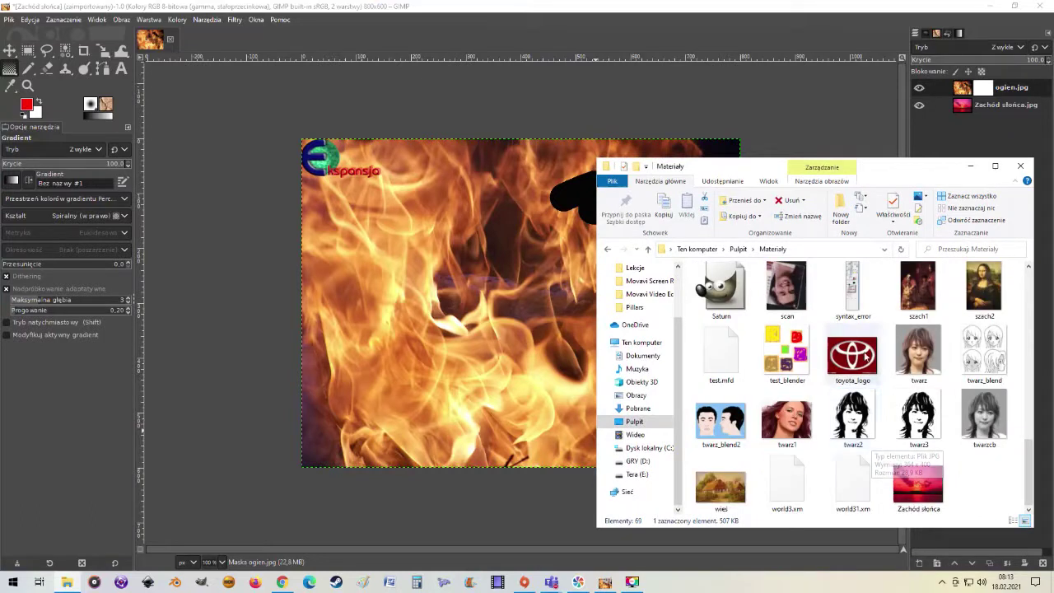
left_click(852, 356)
left_click_drag(853, 356, 336, 239)
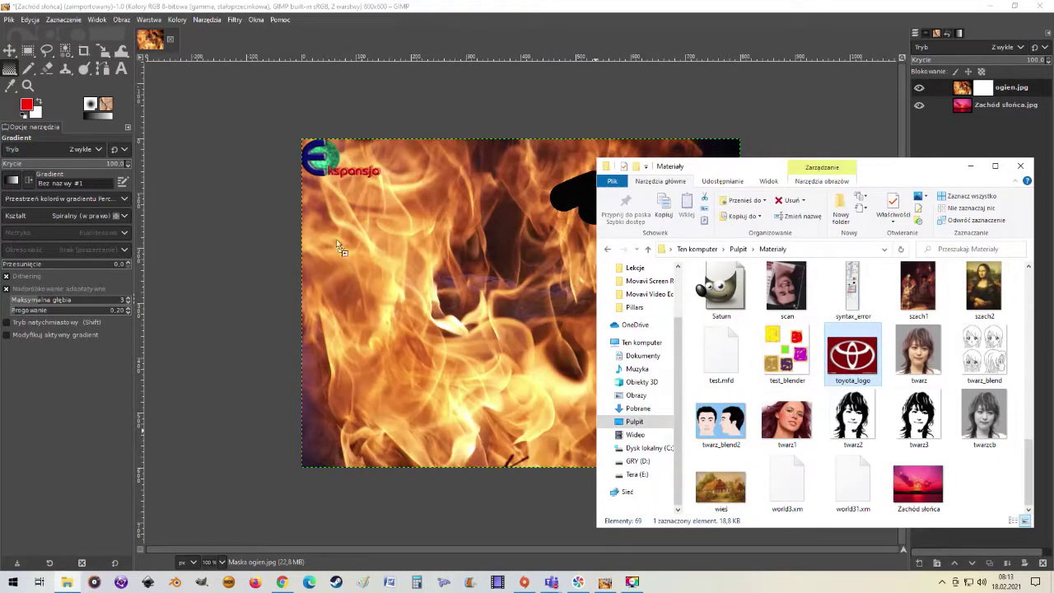
left_click(237, 140)
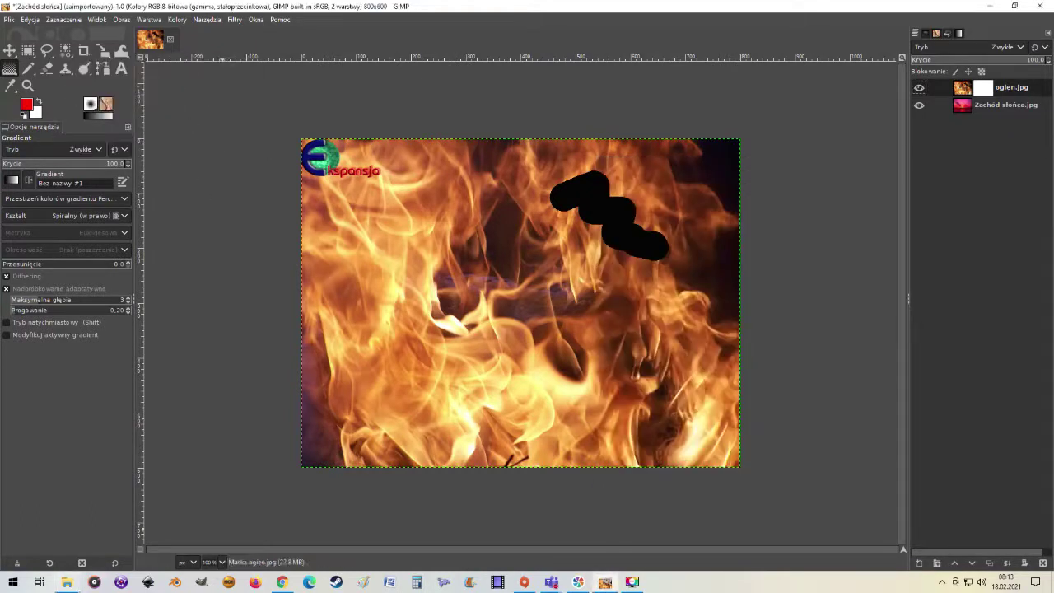
left_click(67, 582)
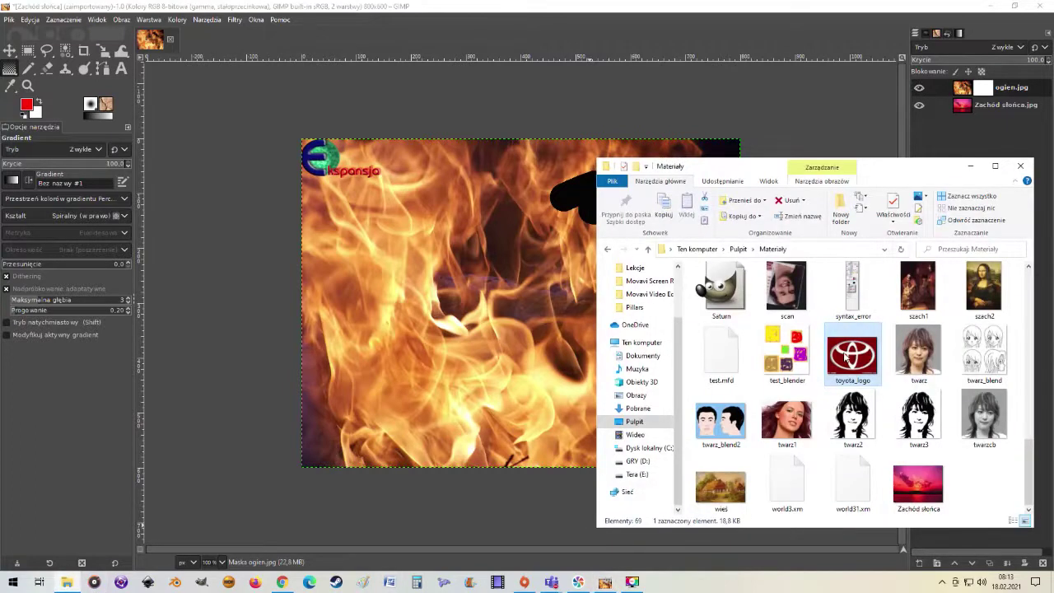
key("Return")
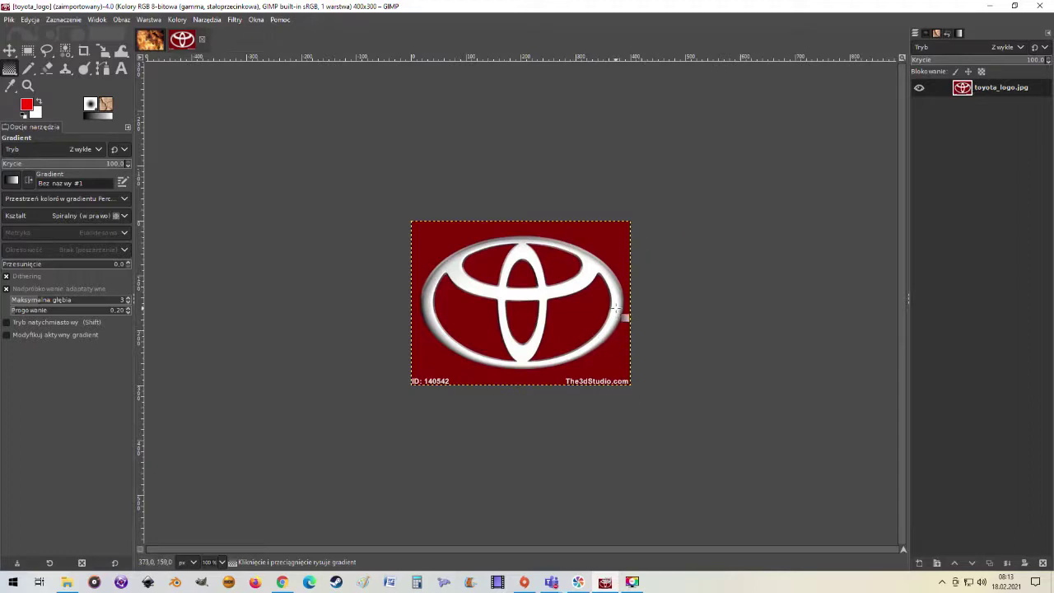
Copy the Toyota logo and show the fire layer's mask in the Zachód słońca image.
key("ctrl+c")
left_click(151, 41)
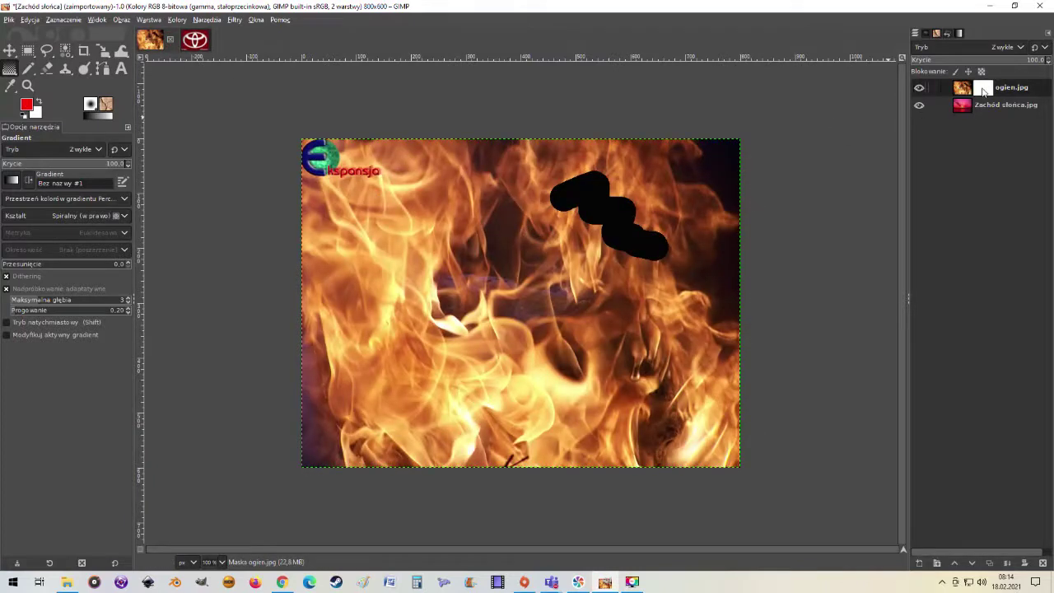
left_click(982, 90, "alt")
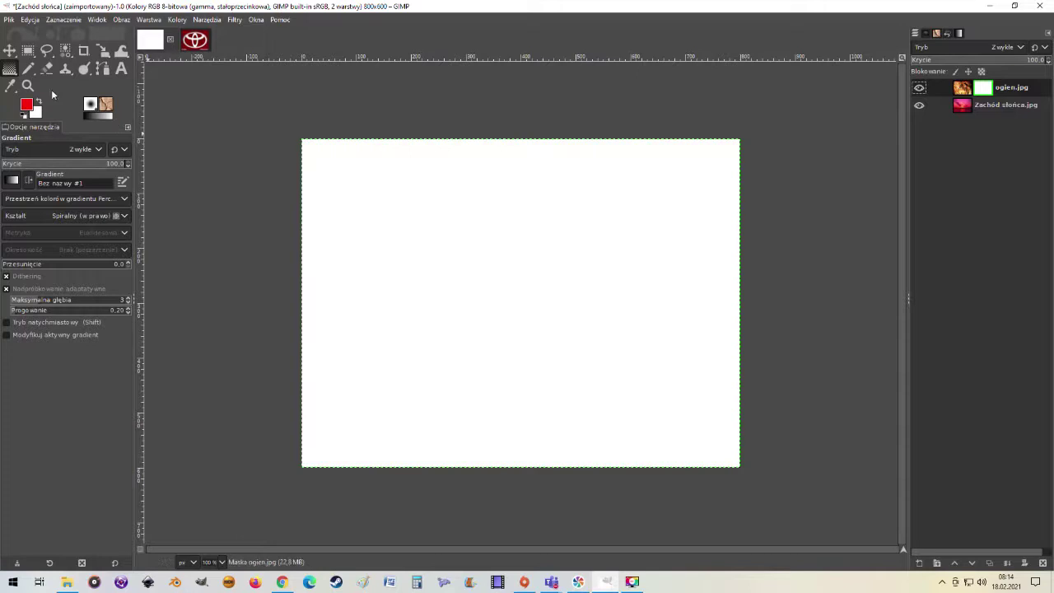
Bucket-fill the fire mask with the Clipboard Image pattern, tiling four Toyota logos.
left_click(12, 72)
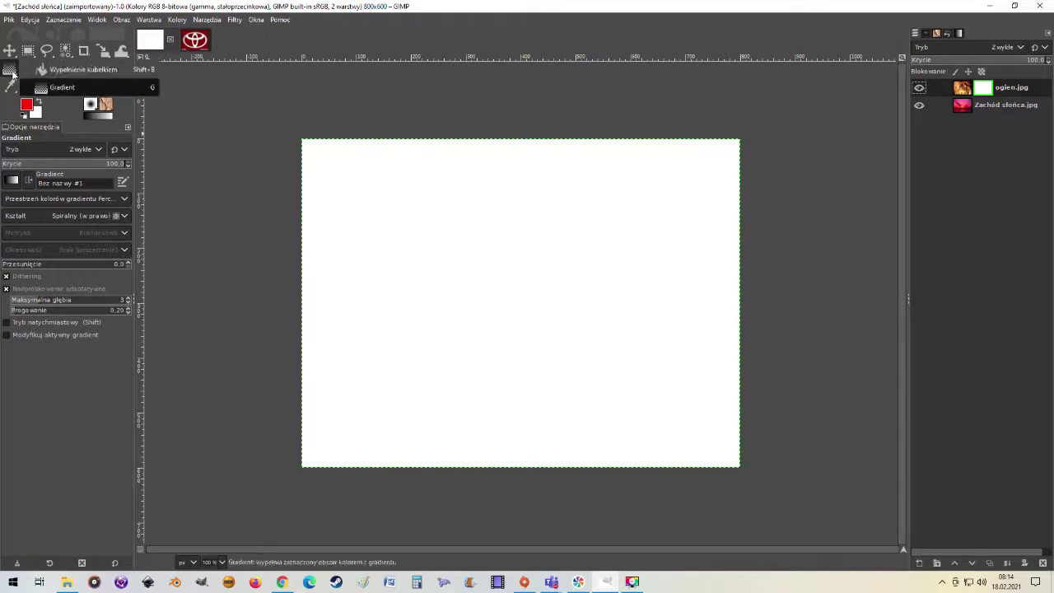
left_click(62, 70)
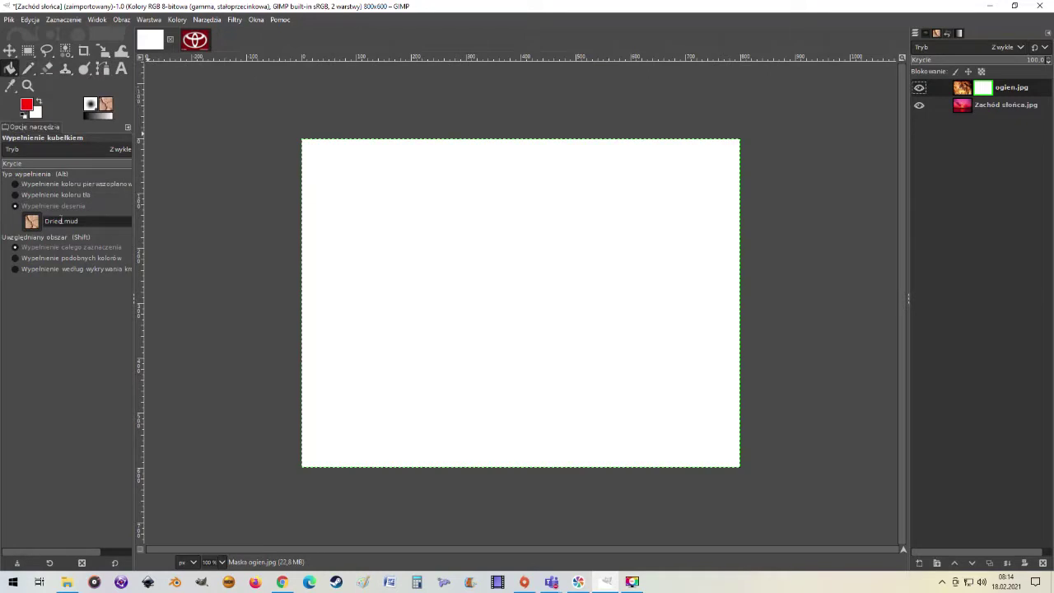
left_click(31, 222)
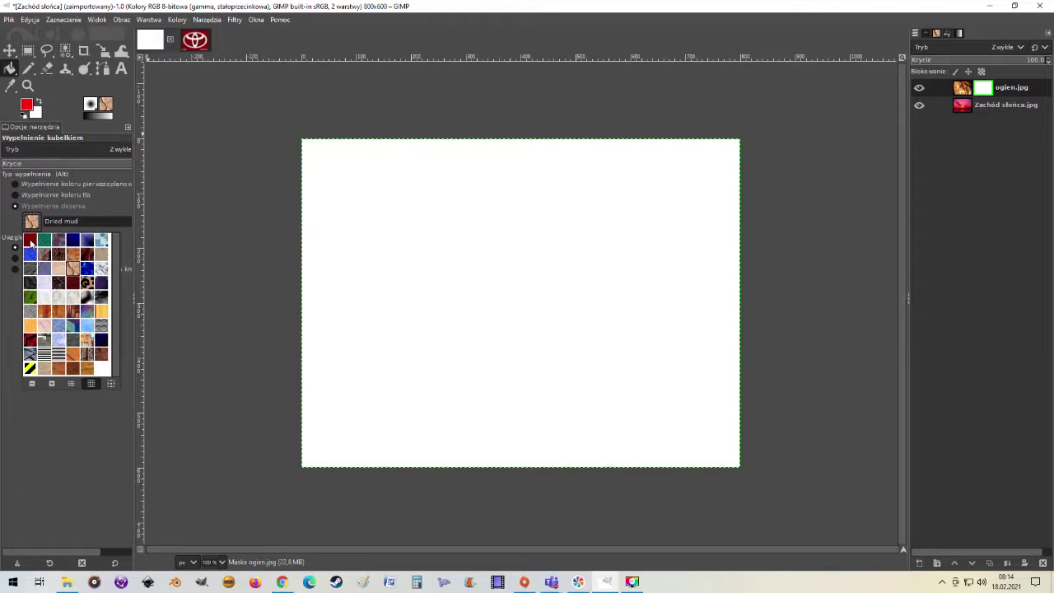
left_click(30, 240)
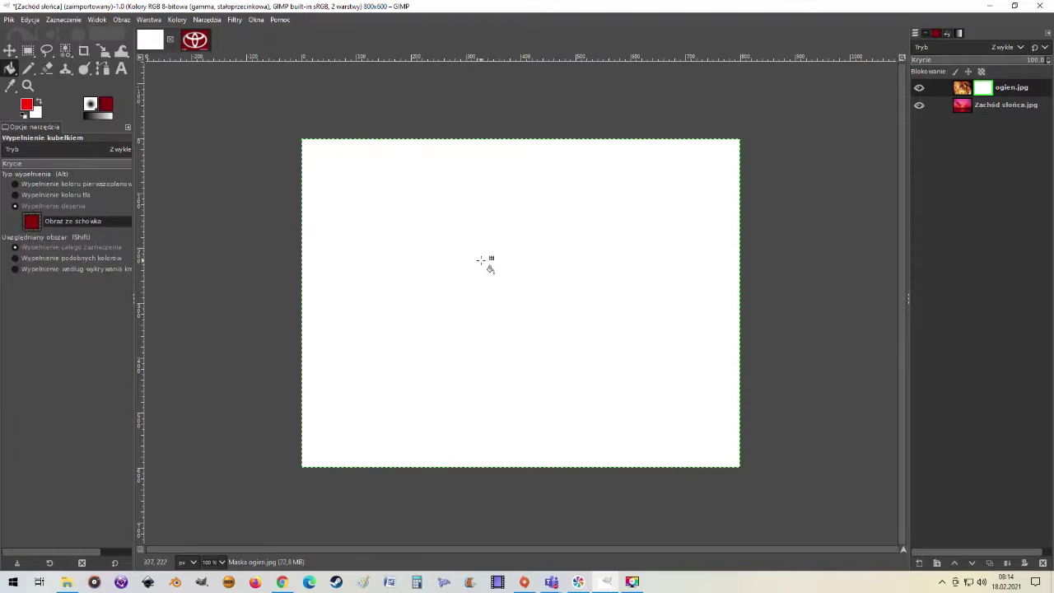
left_click(478, 257)
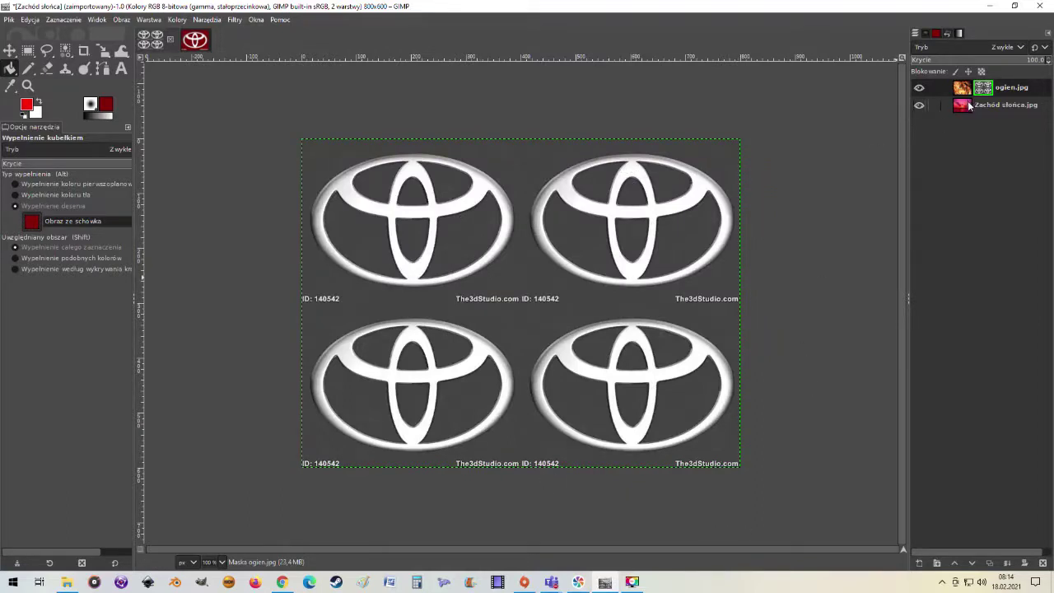
left_click(988, 92)
Fill the fire layer's mask with plain white, removing the tiled Toyota logo pattern.
left_click(987, 93, "alt")
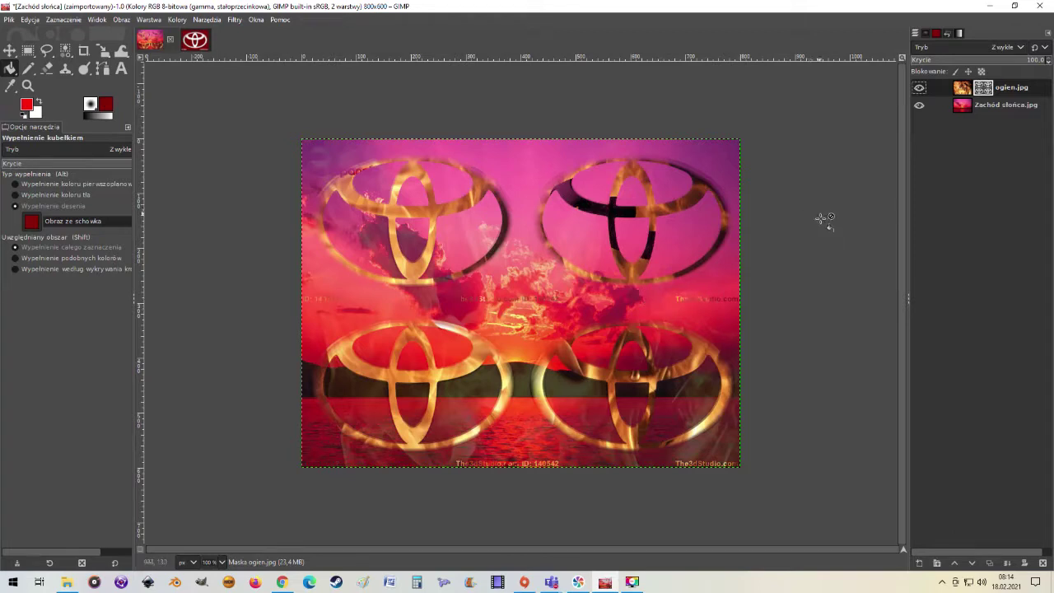
left_click(991, 96, "alt")
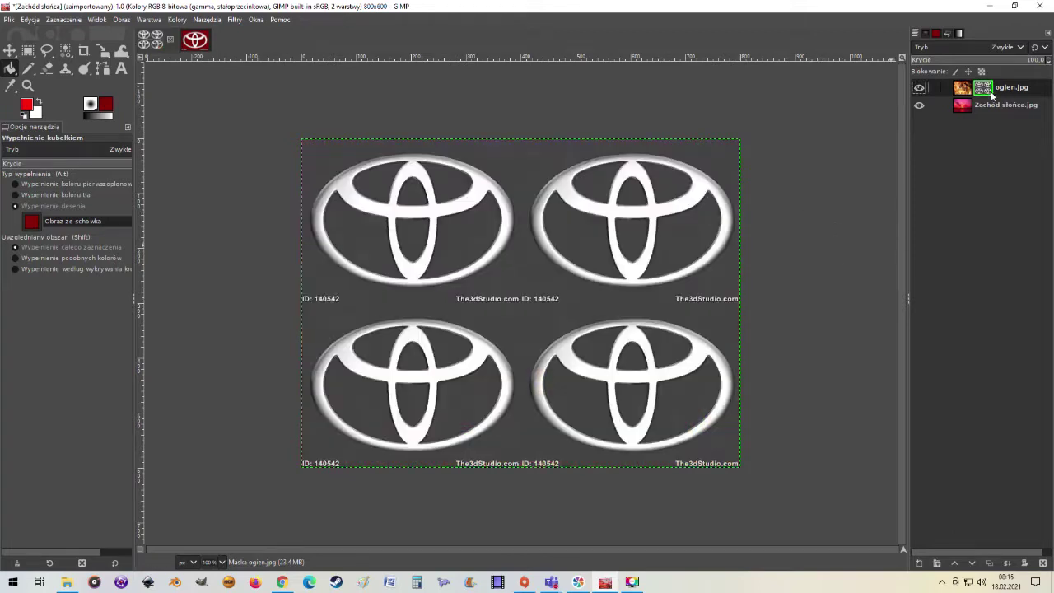
key("ctrl+period")
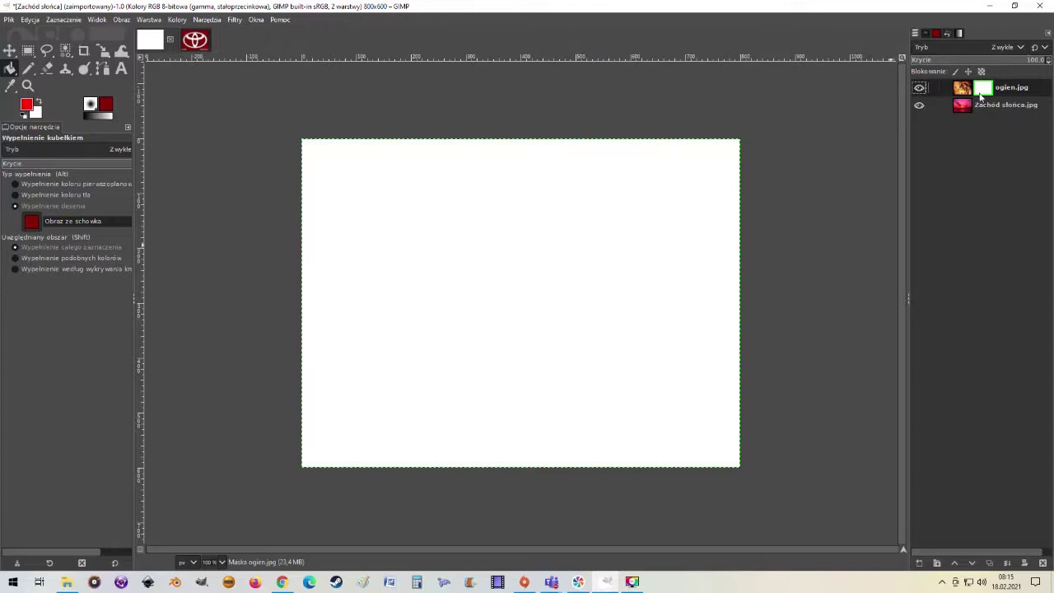
left_click(991, 92, "alt")
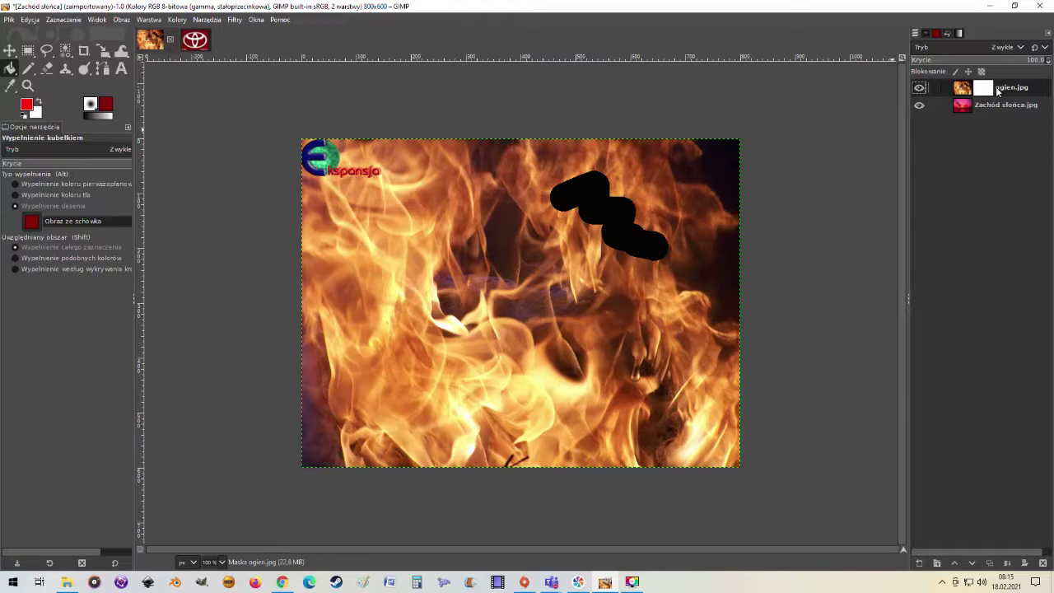
left_click(963, 91)
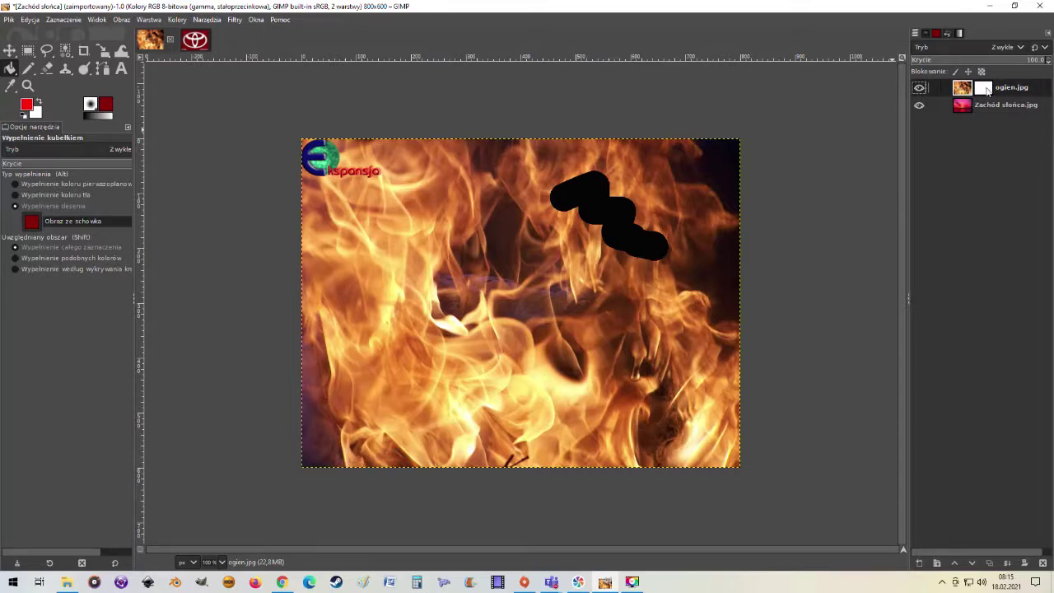
Copy the logo from toyota_logo and paste it into the fire layer's mask as a floating selection.
left_click(985, 88)
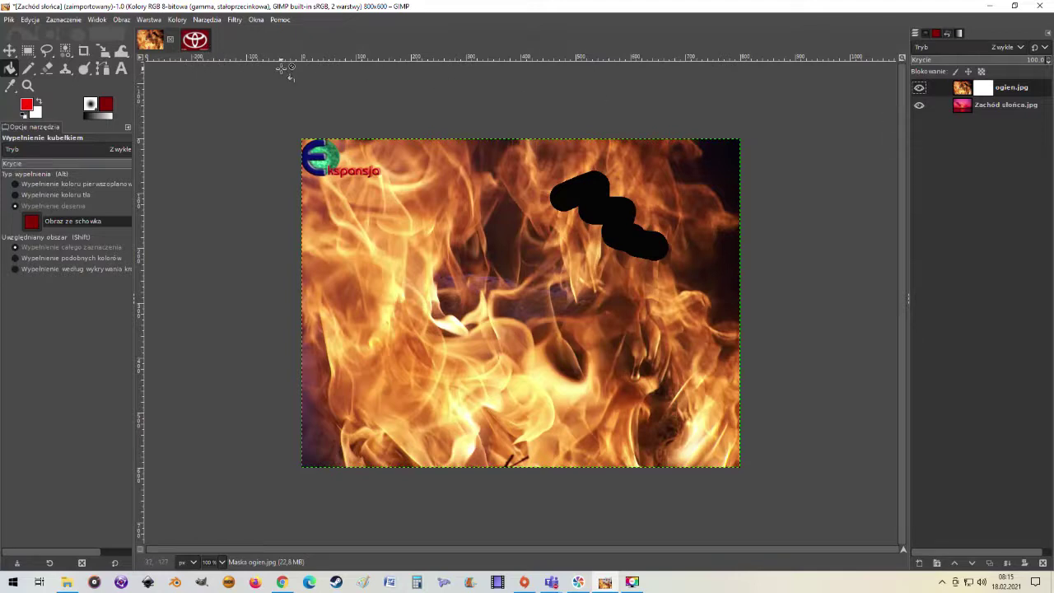
left_click(197, 41)
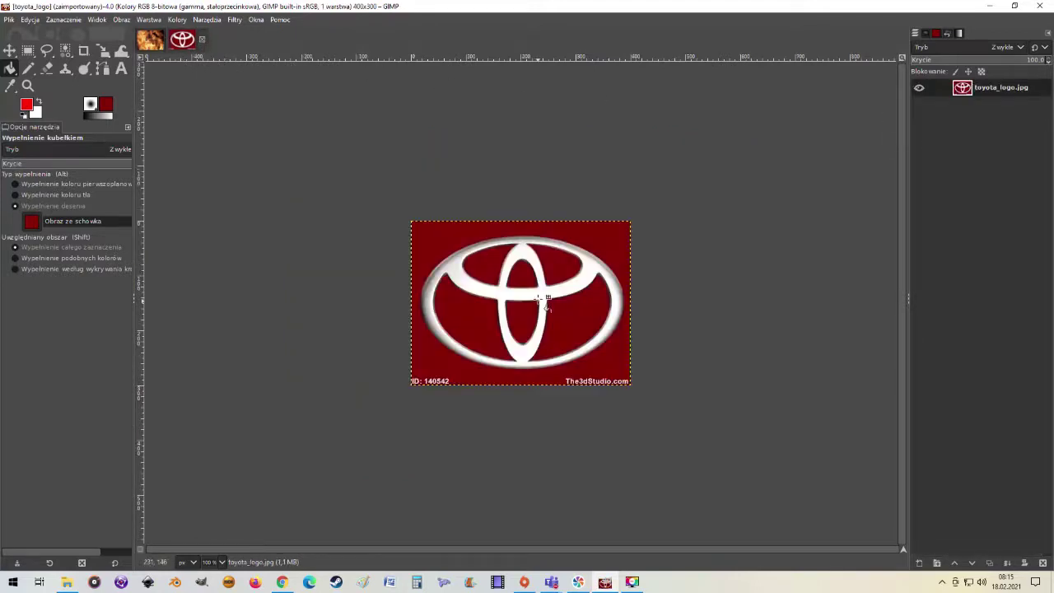
key("ctrl+c")
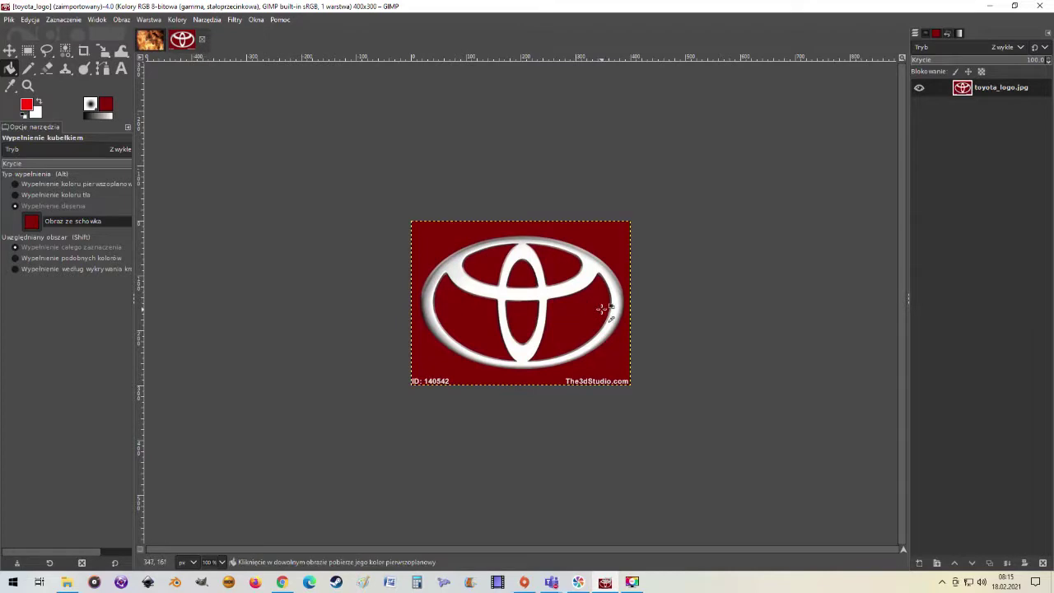
left_click(150, 41)
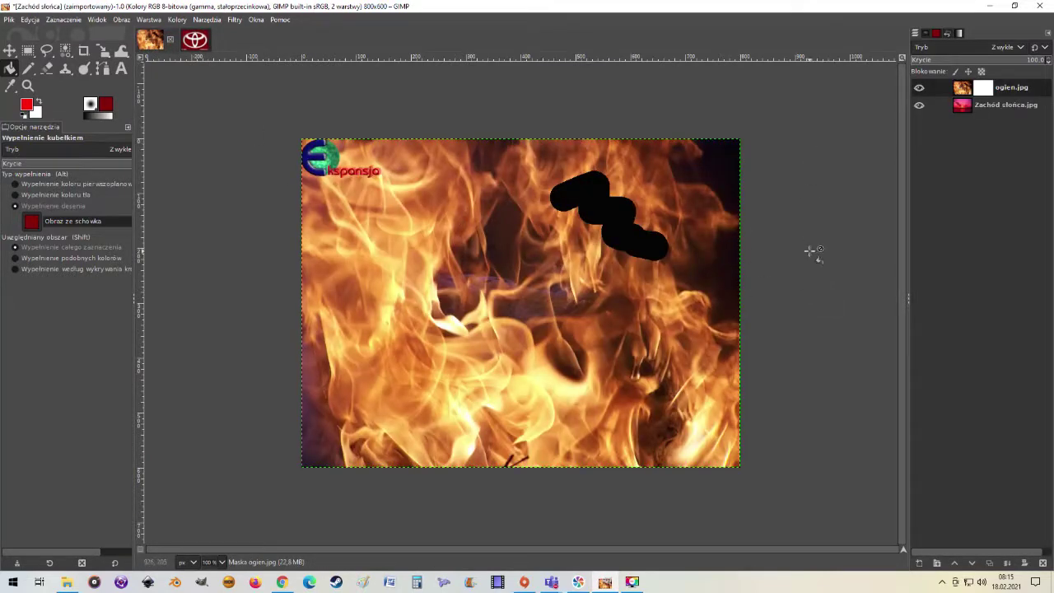
key("ctrl")
key("ctrl+v")
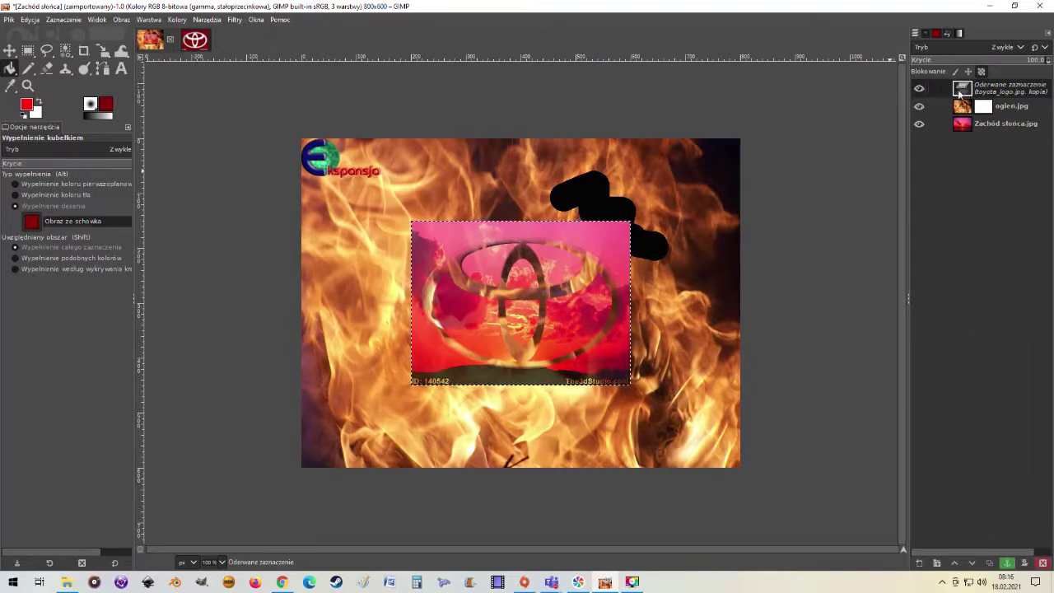
Anchor the pasted Toyota logo into the fire mask and return to the full composite view.
left_click(988, 107)
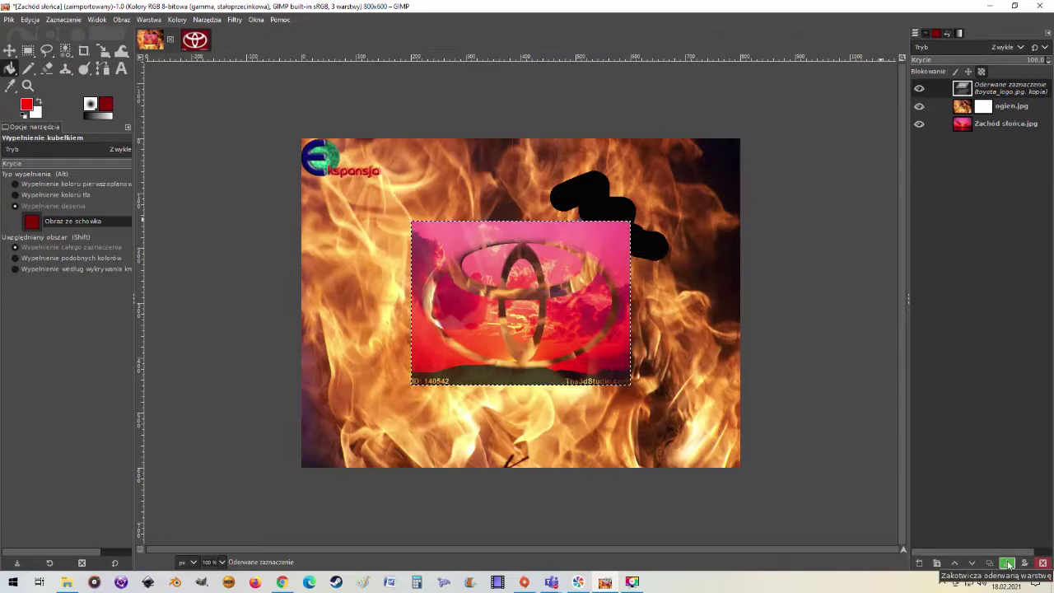
left_click(1008, 564)
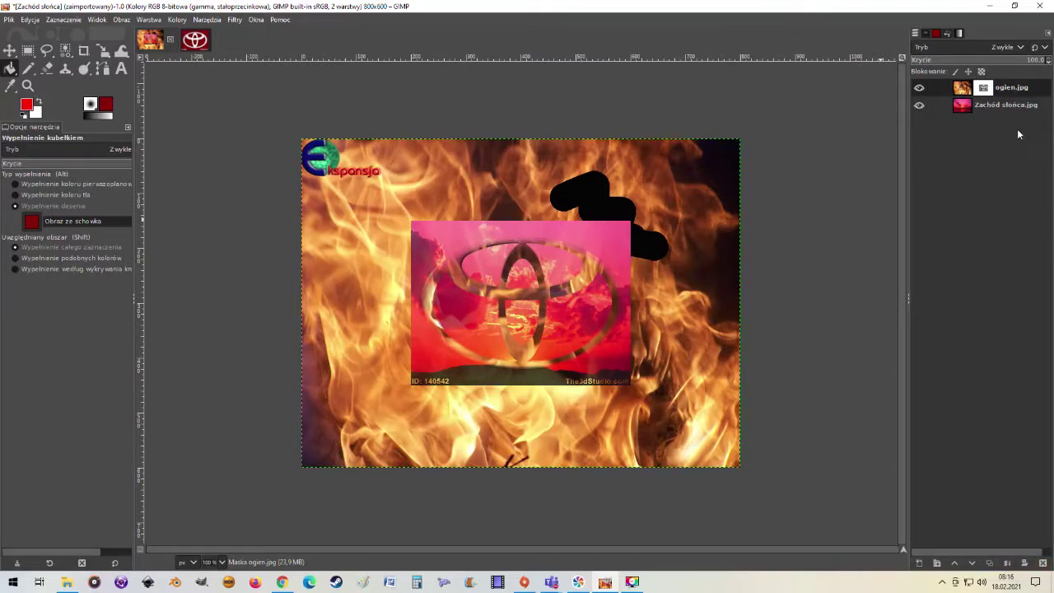
left_click(984, 93, "alt")
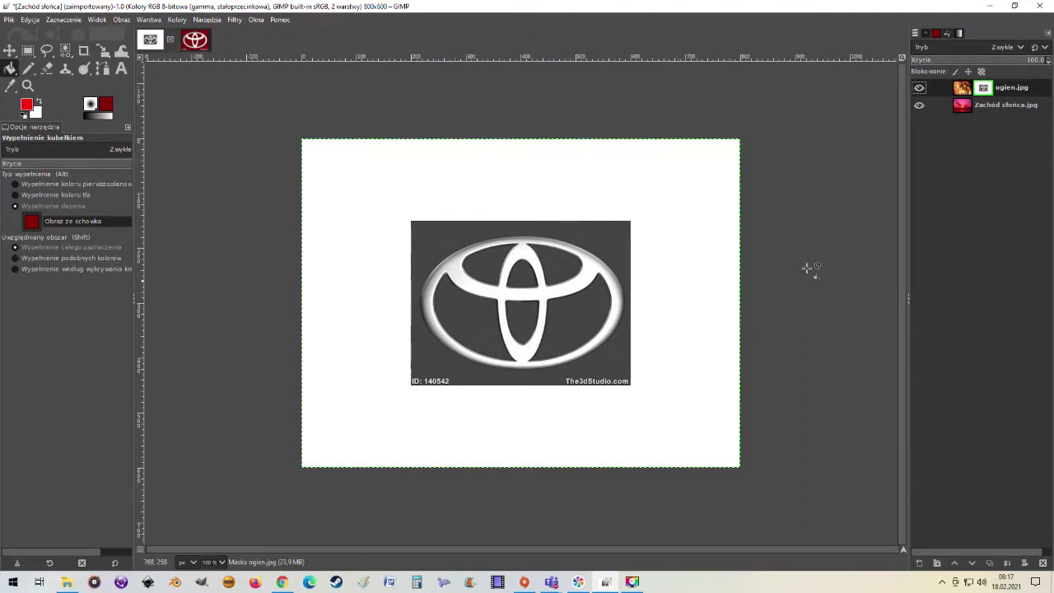
left_click(983, 90, "alt")
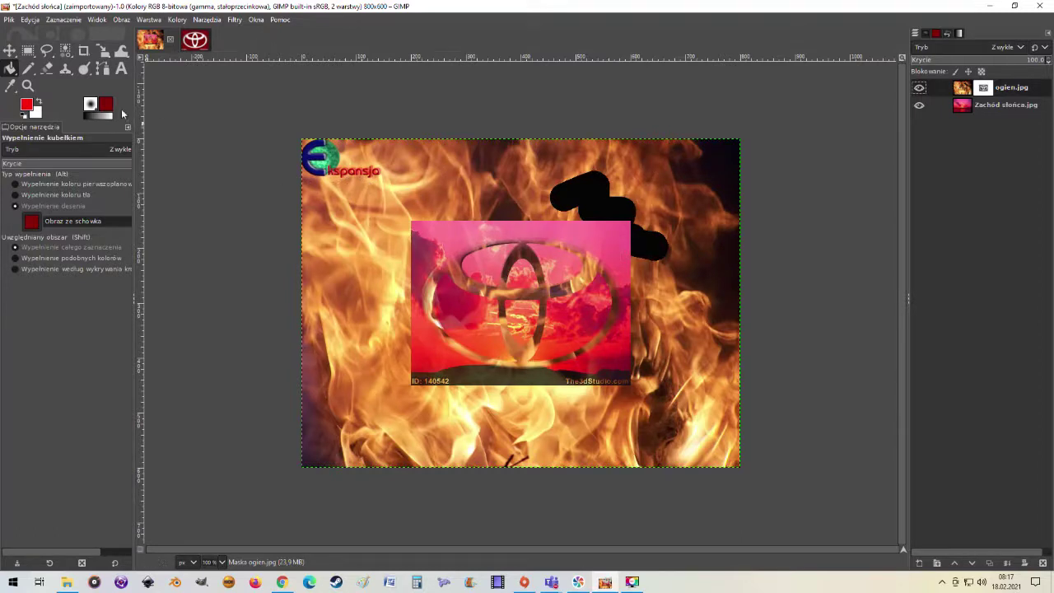
Type the word 'Toyota' in a new text box just below the logo.
left_click(121, 70)
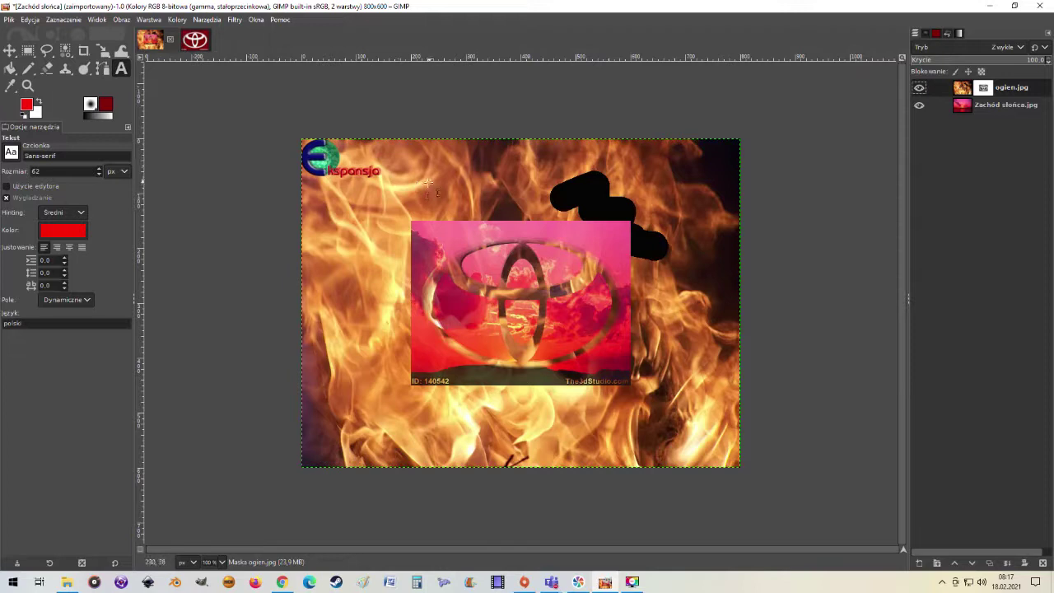
left_click(416, 424)
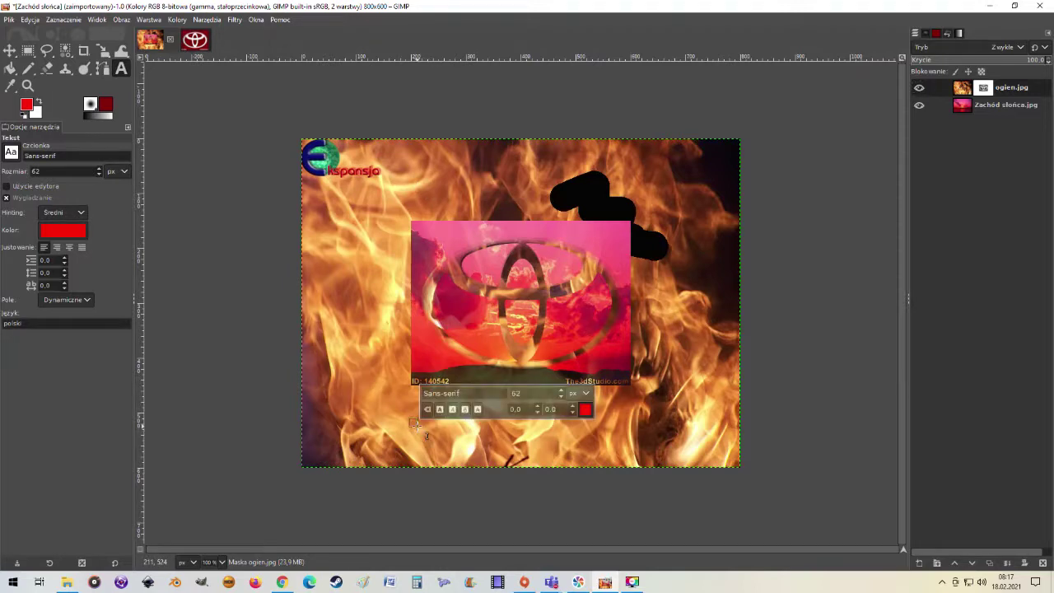
type("Toyo")
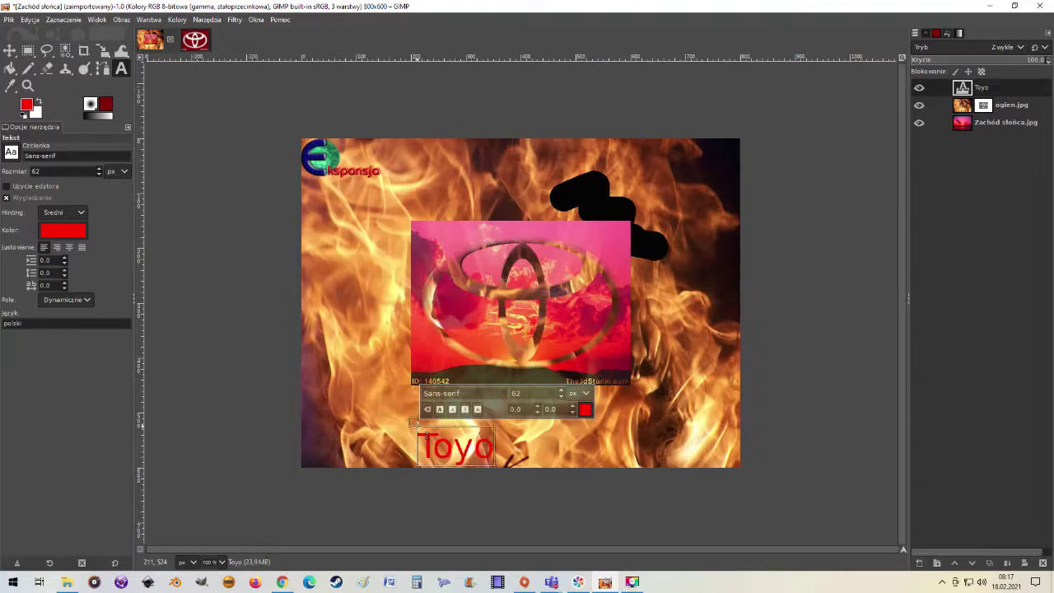
type("ta")
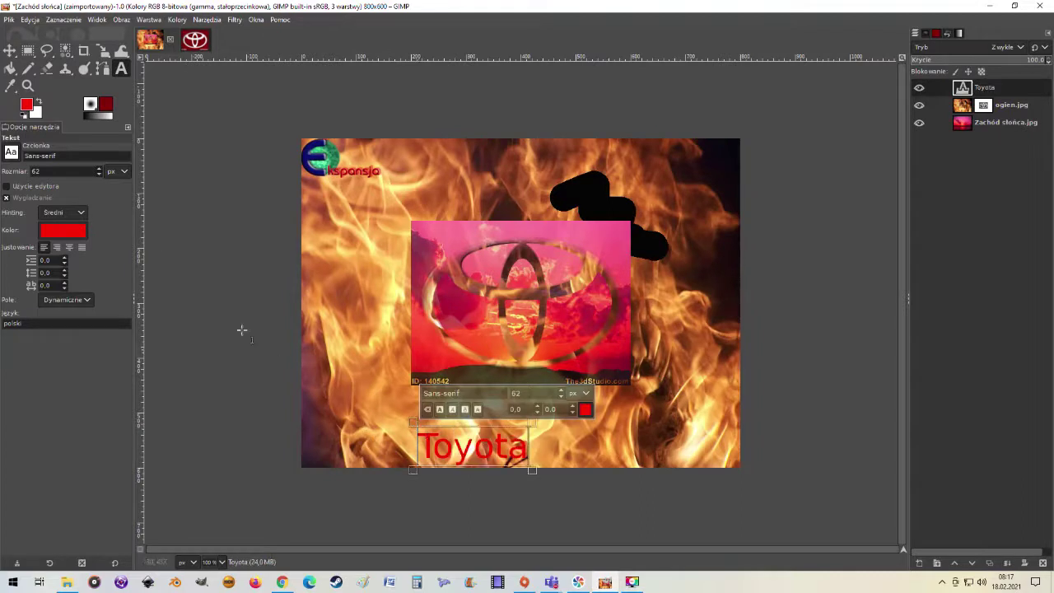
Style the Toyota text as black Sans-serif Bold Italic at 85 px.
left_click(11, 153)
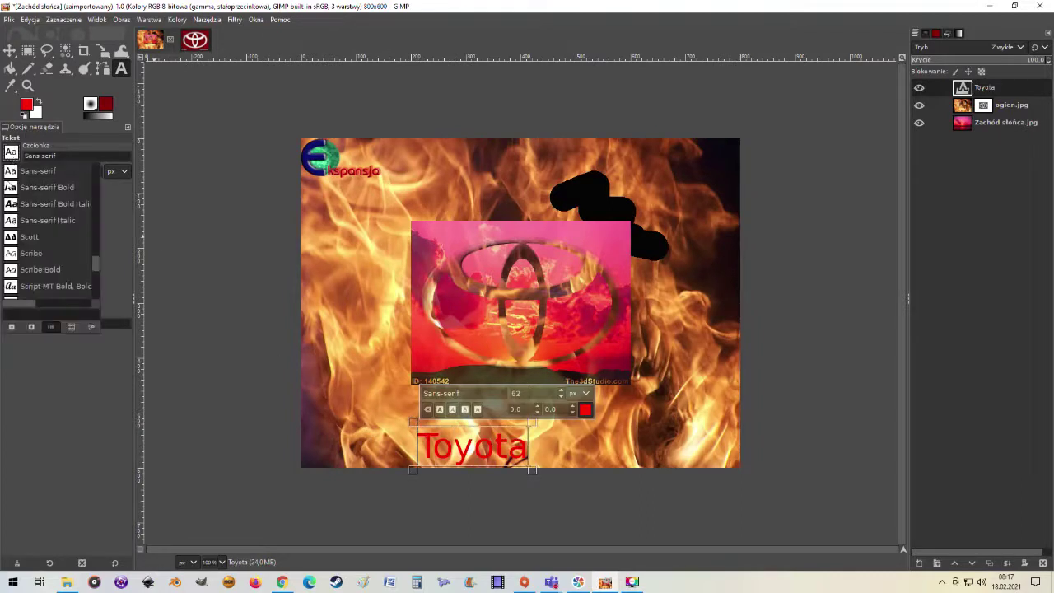
left_click(15, 204)
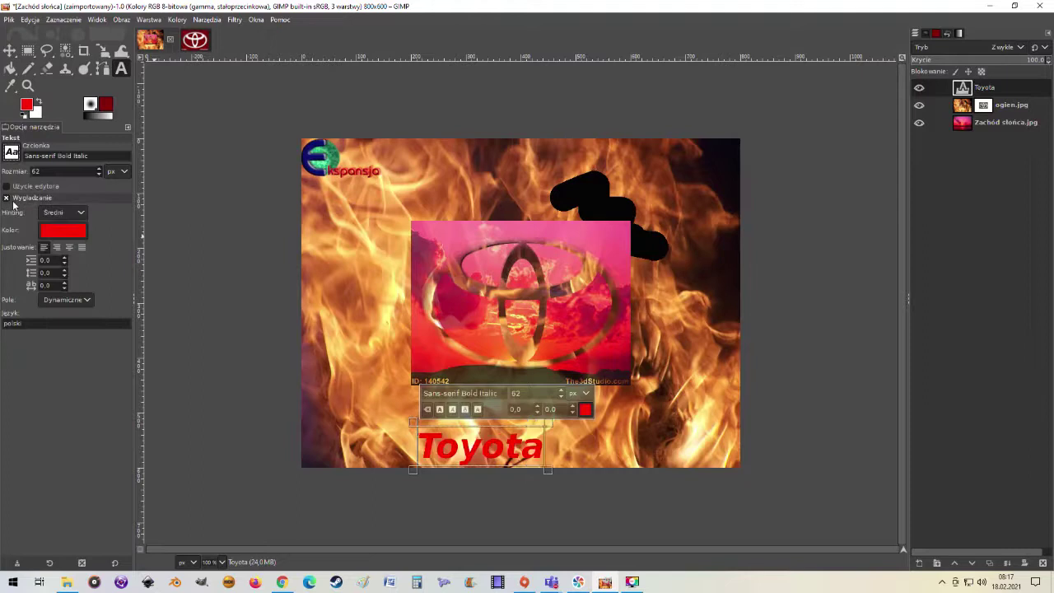
left_click(71, 234)
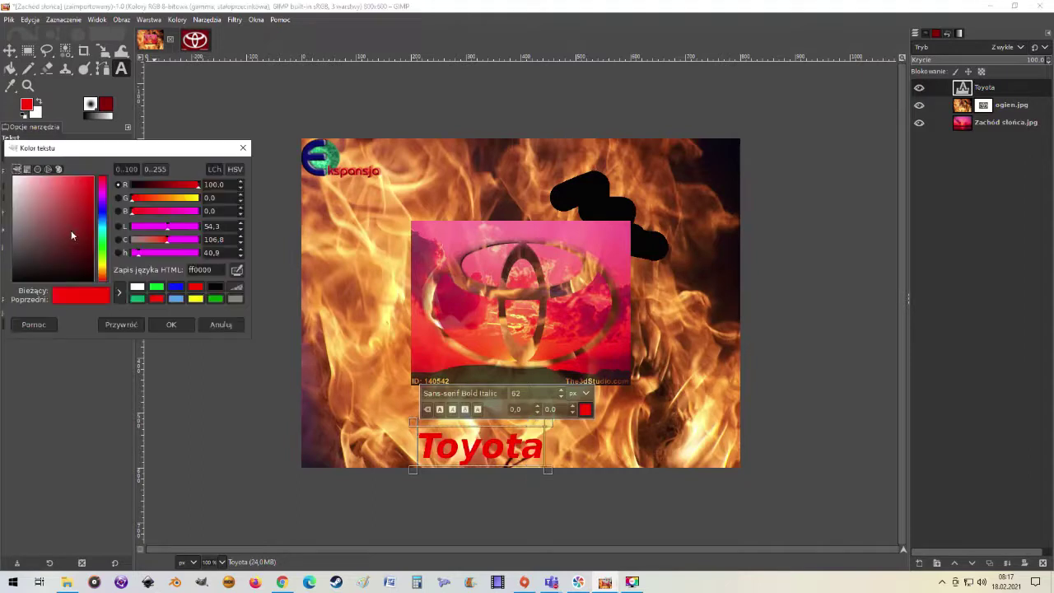
left_click(214, 288)
left_click(167, 323)
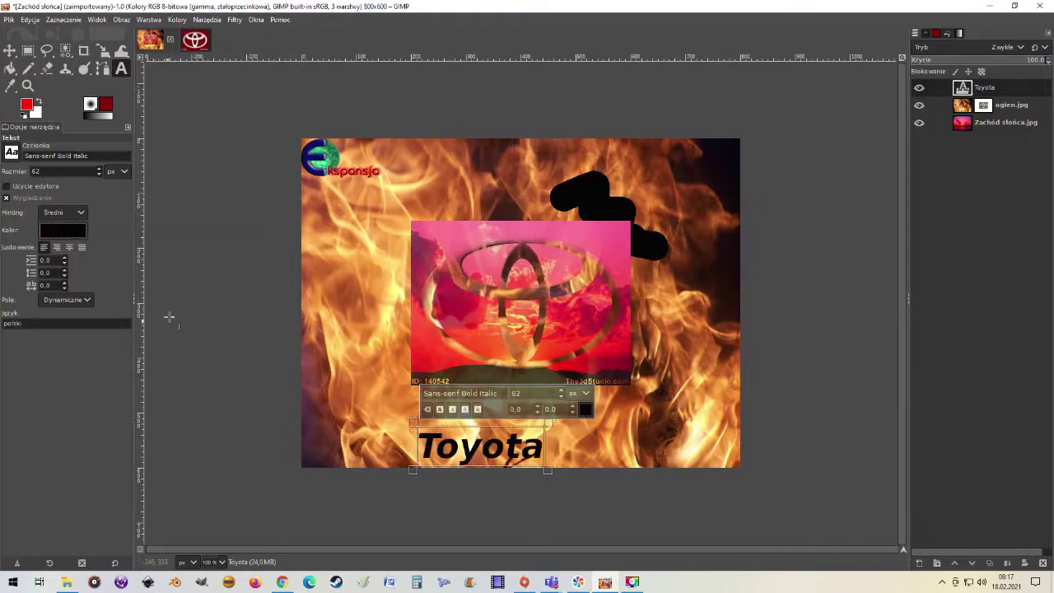
scroll(98, 171, "up", 6)
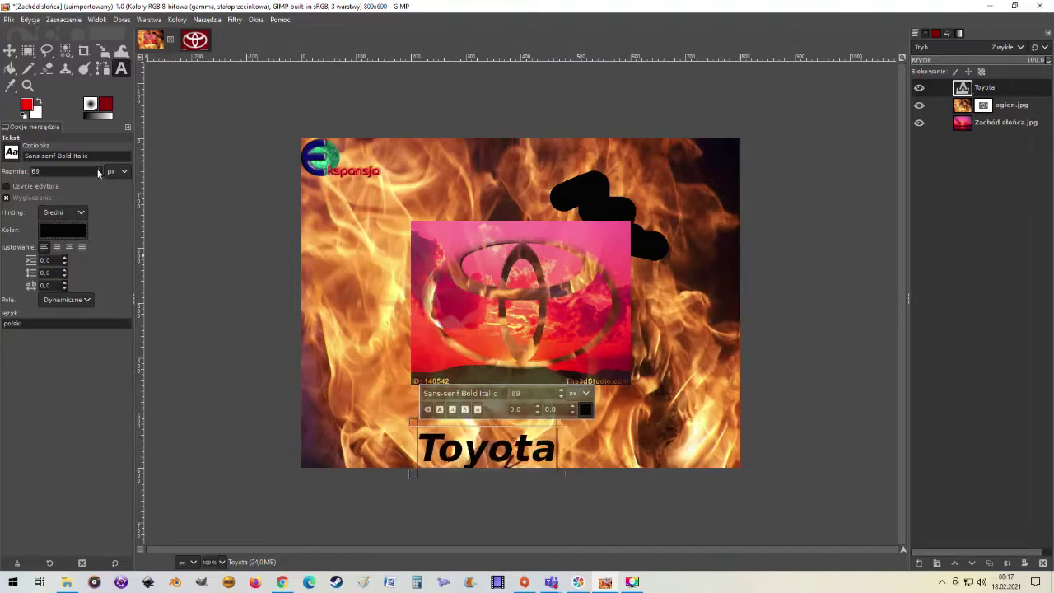
scroll(98, 171, "up", 6)
scroll(98, 172, "up", 6)
scroll(98, 171, "up", 5)
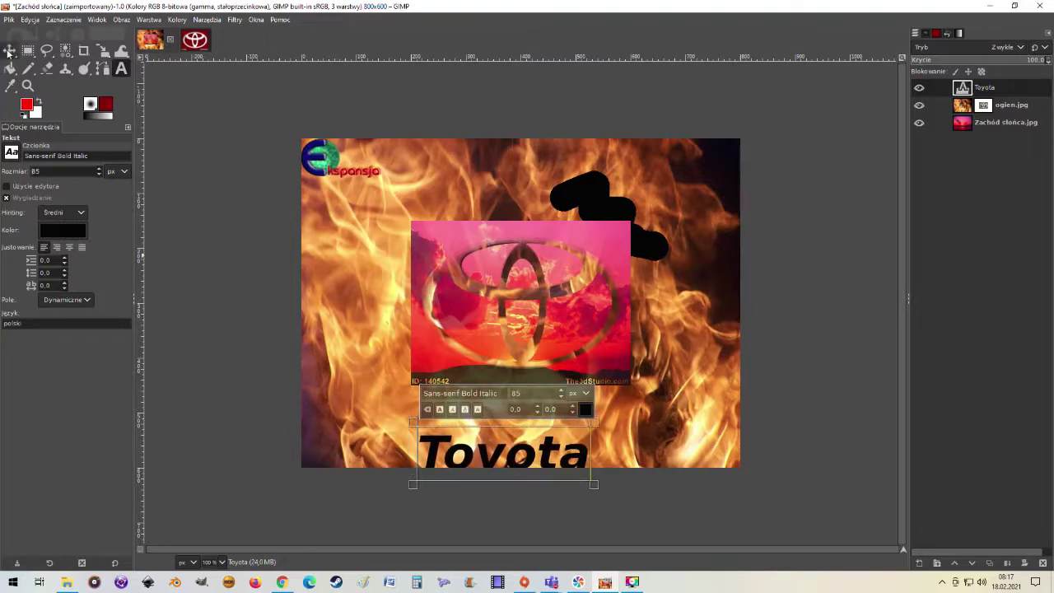
left_click(10, 51)
Drag the Toyota text up and right so it sits centred under the logo.
left_click_drag(487, 459, 511, 424)
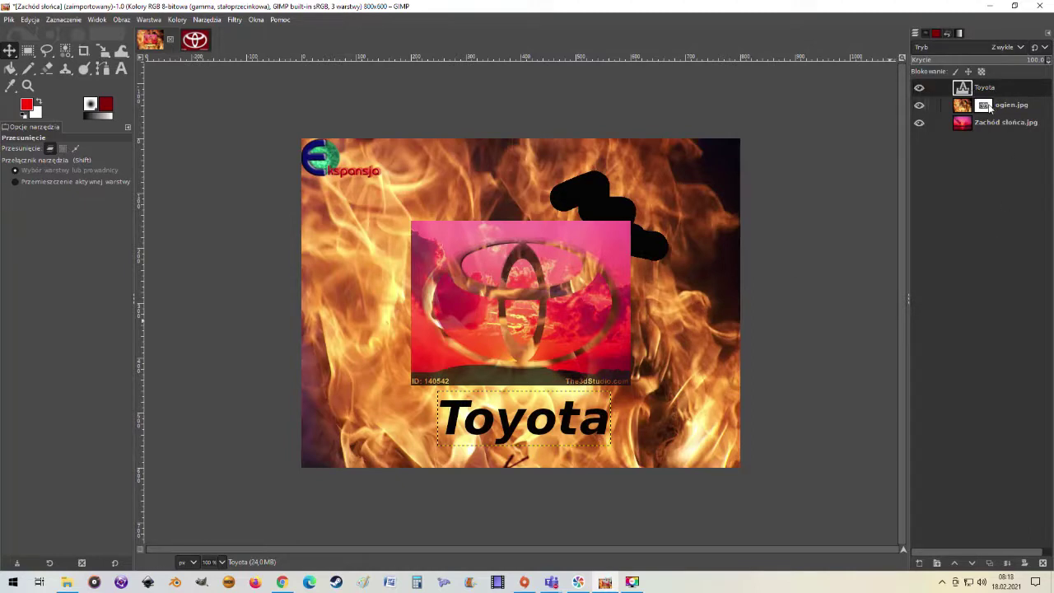
Display the ogien.jpg fire layer's mask alone on the canvas, then reselect the Toyota layer.
left_click(985, 106)
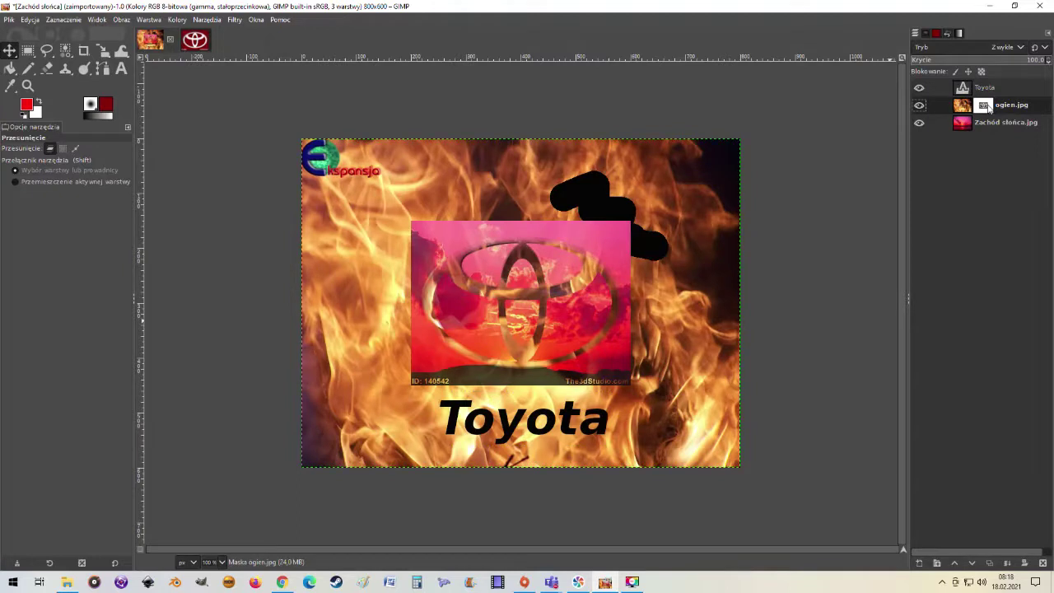
left_click(985, 105, "alt")
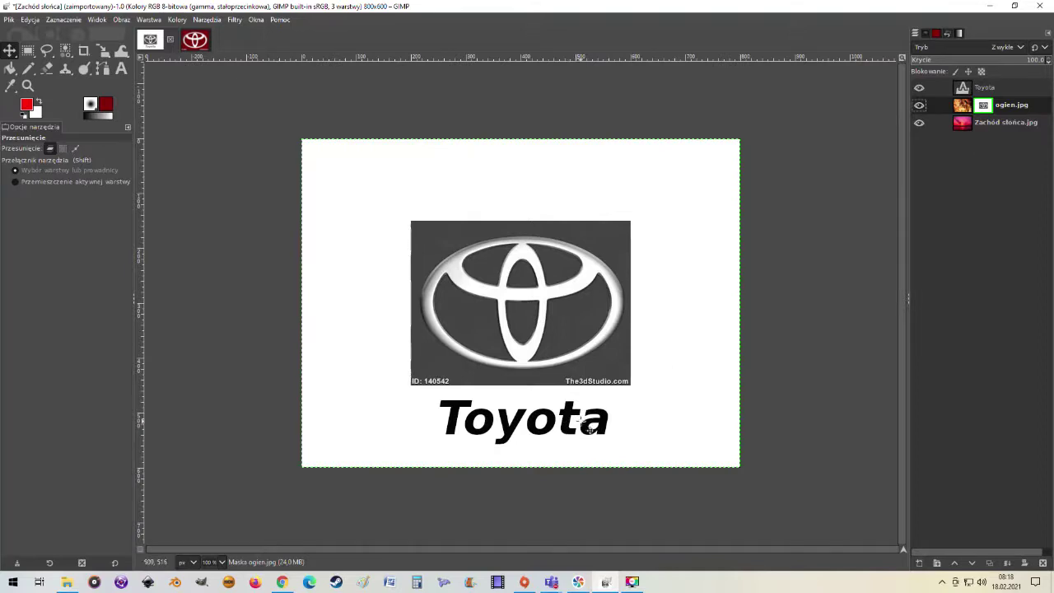
left_click(962, 87)
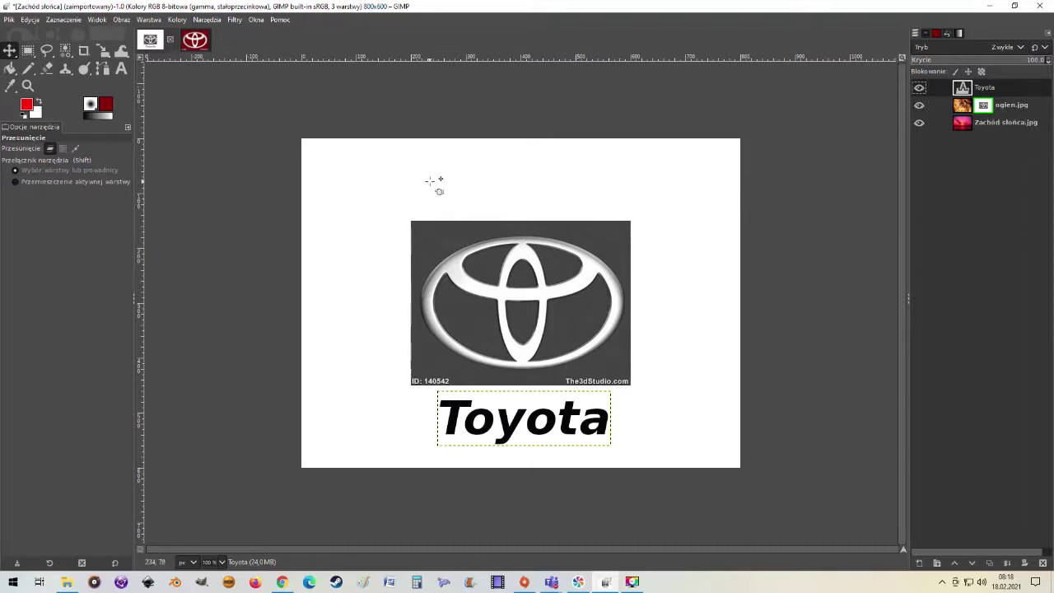
left_click(121, 68)
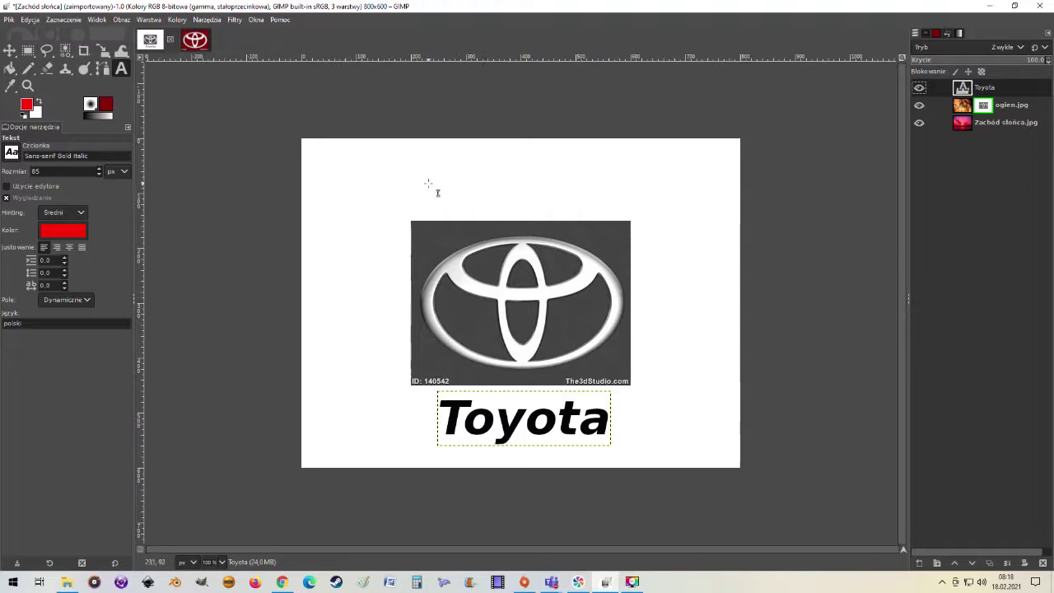
left_click(422, 178)
type("gsfg")
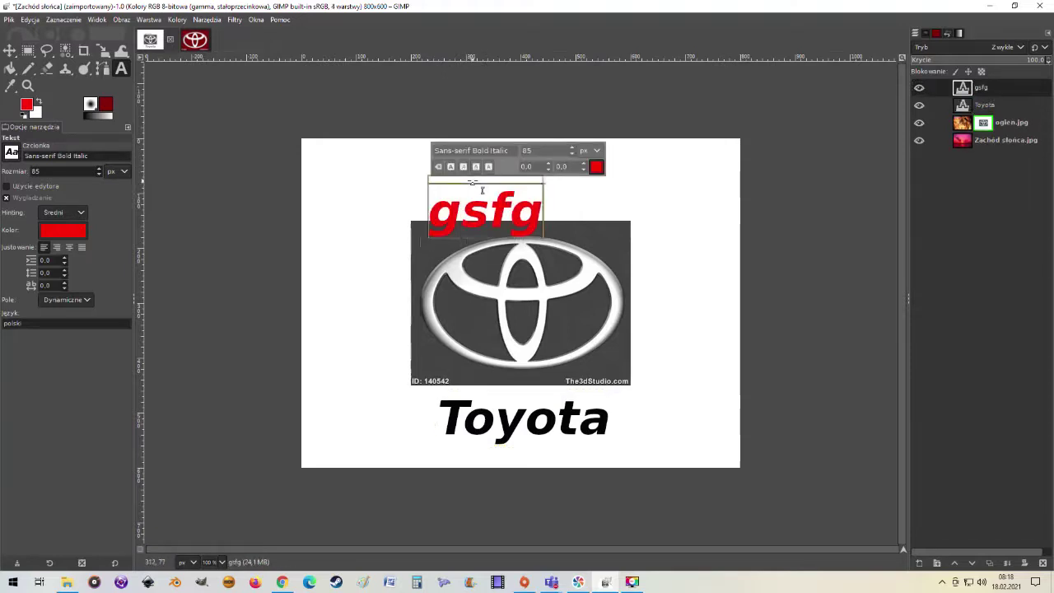
type("sf")
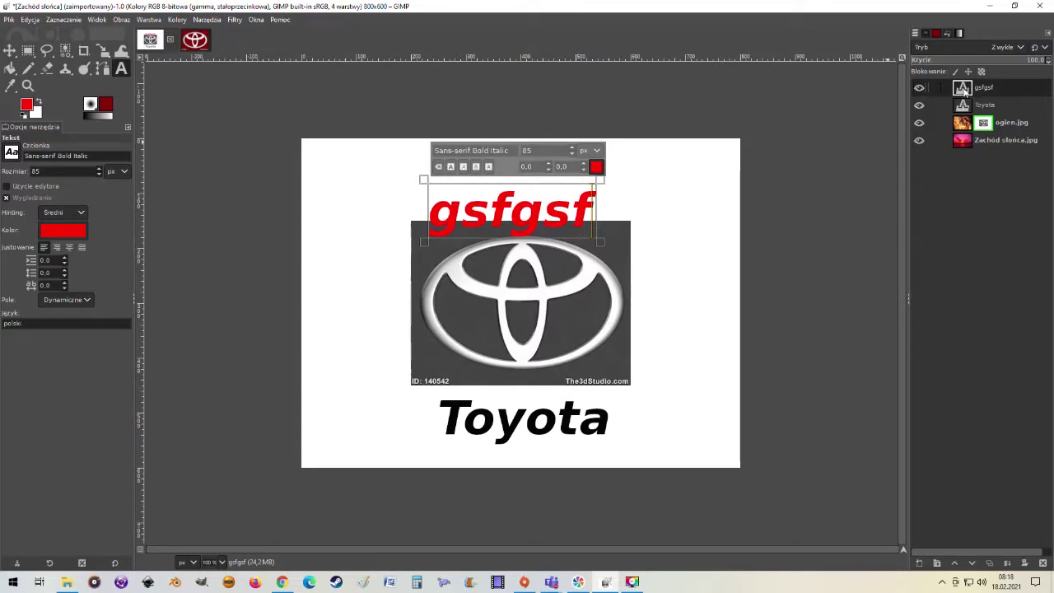
left_click(817, 205)
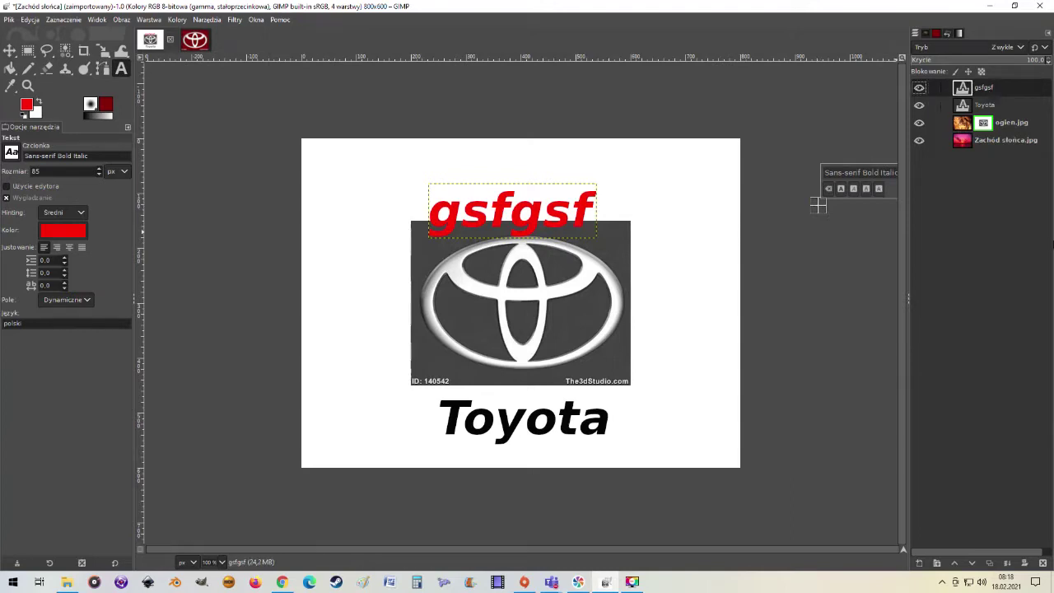
left_click(1042, 564)
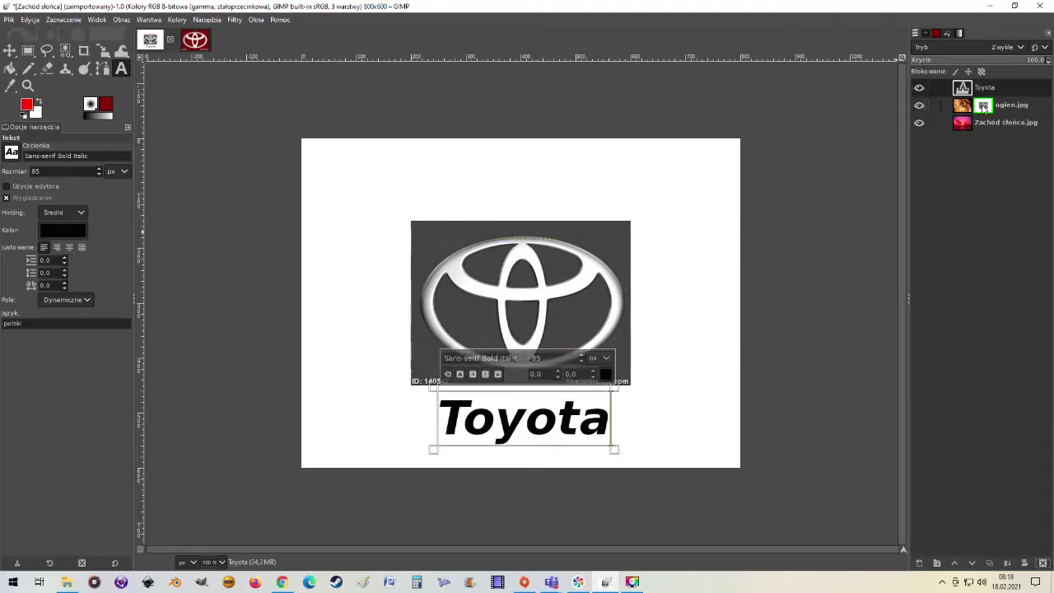
Leave mask view and turn the Toyota text into a pixel layer by copying, pasting and anchoring it.
left_click(984, 104, "alt")
left_click(985, 91)
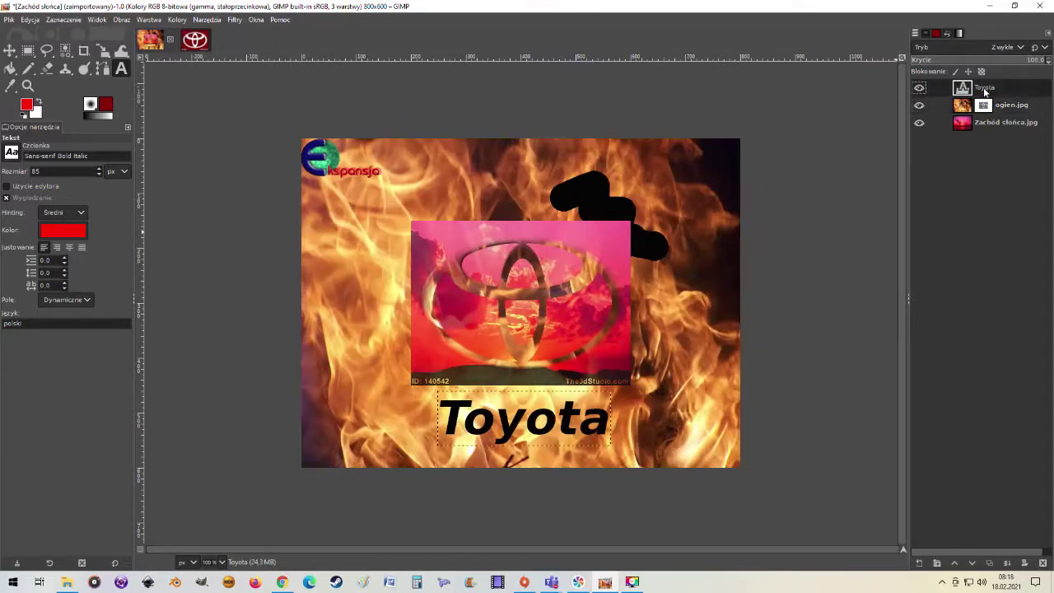
key("ctrl+c")
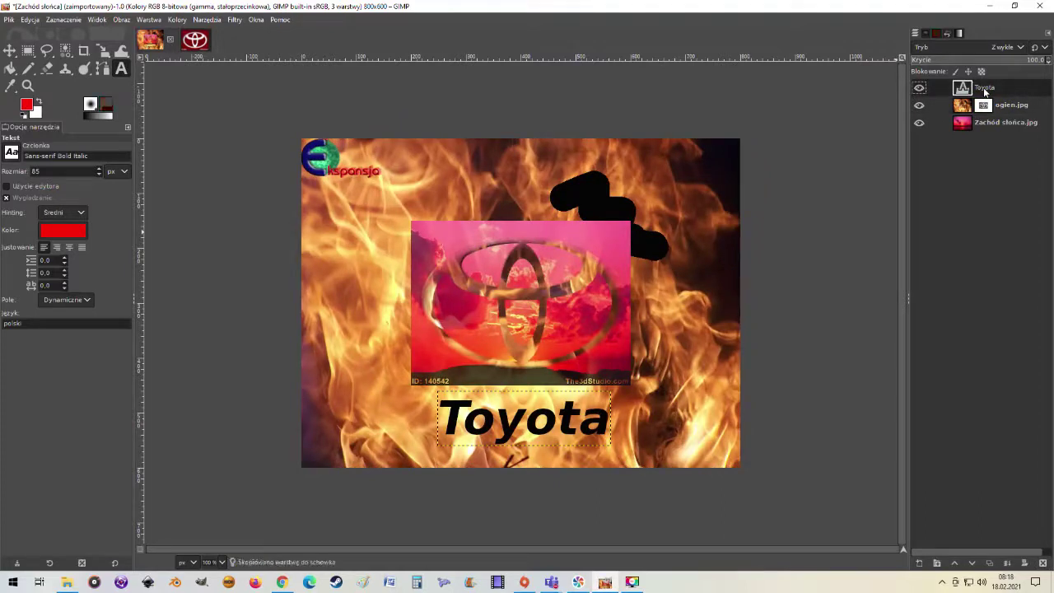
key("ctrl+v")
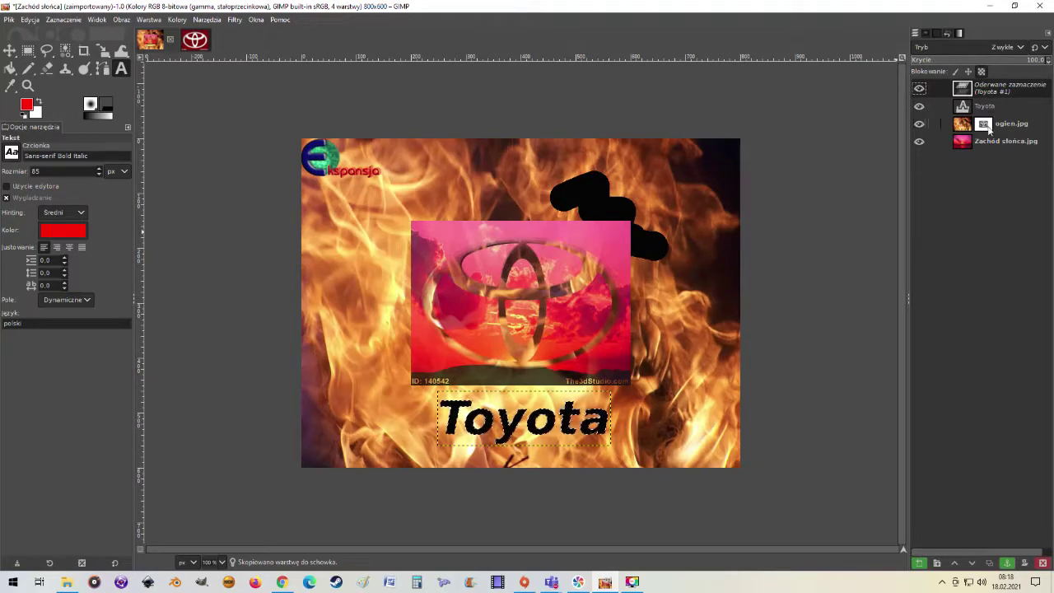
left_click(989, 128)
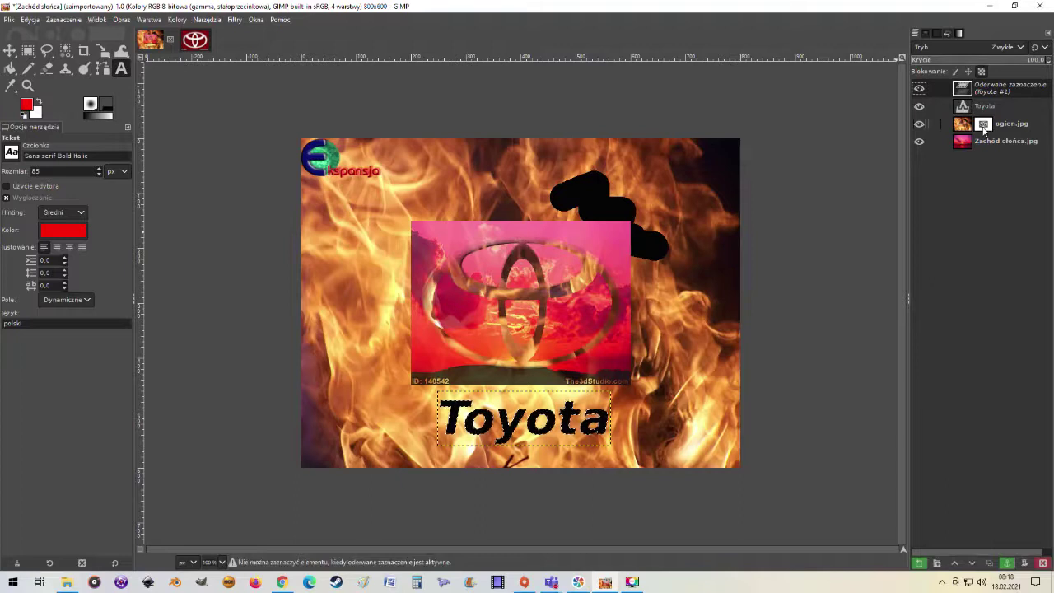
left_click(1006, 563)
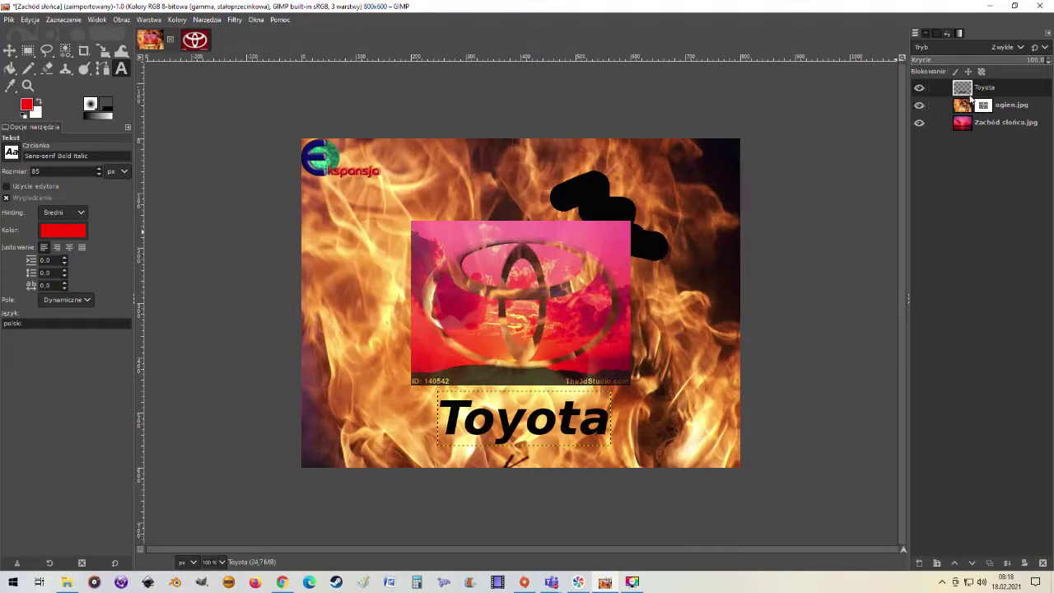
left_click(970, 94)
left_click(972, 564)
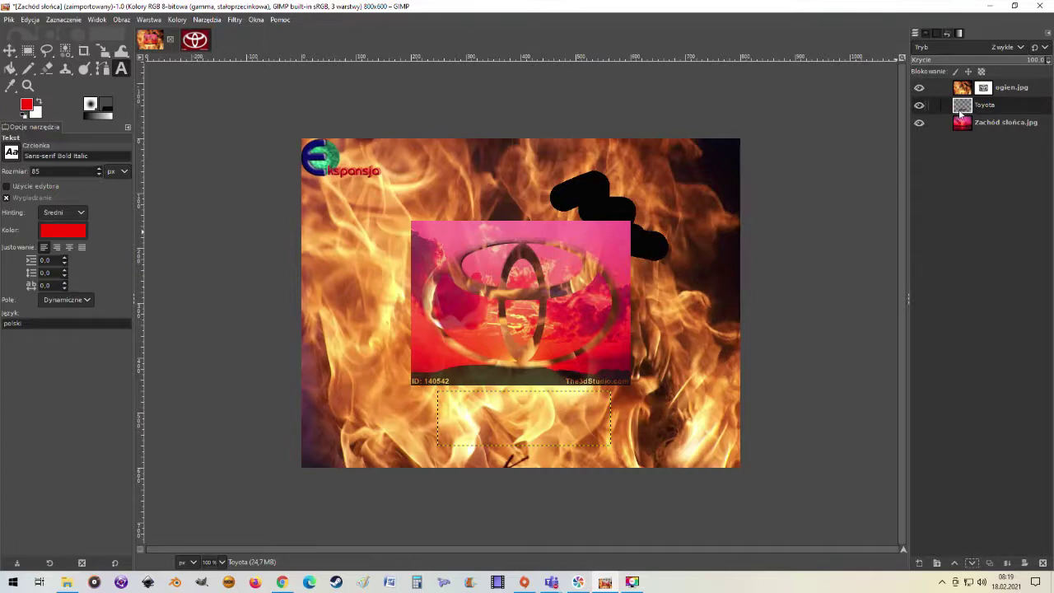
key("ctrl+c")
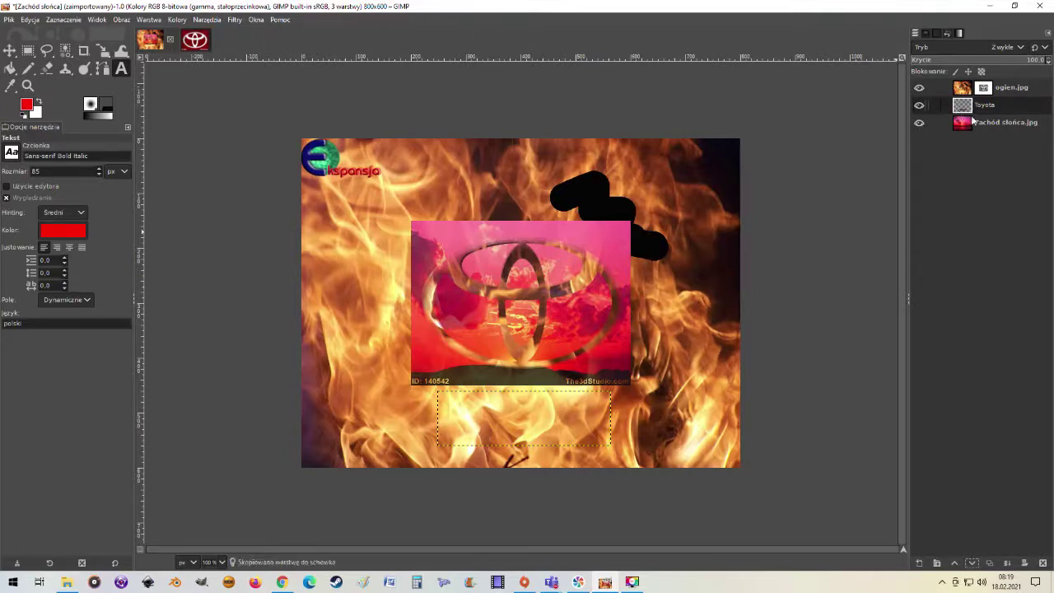
key("ctrl+v")
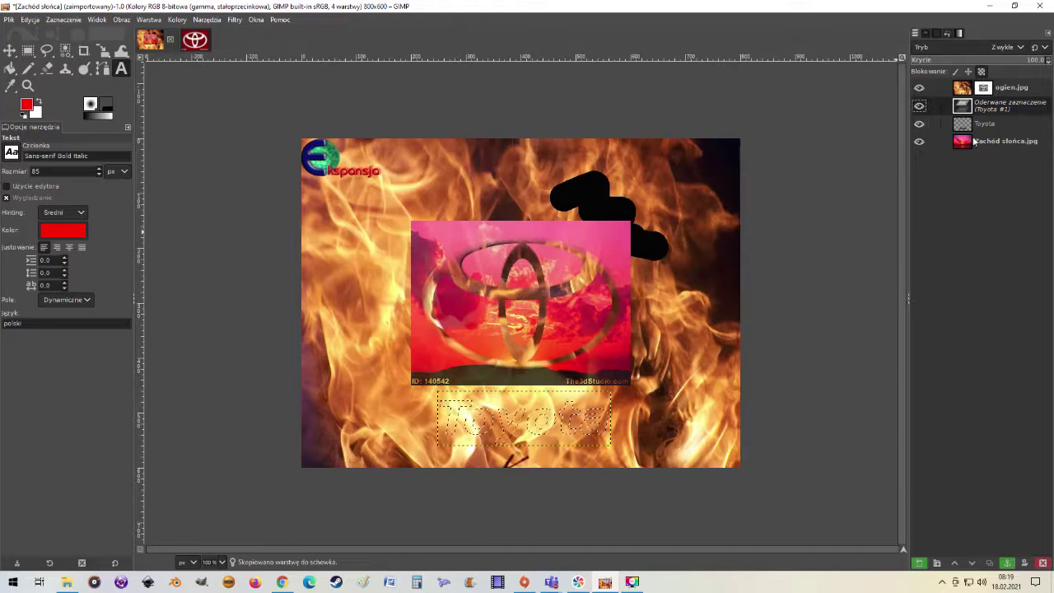
left_click(987, 92)
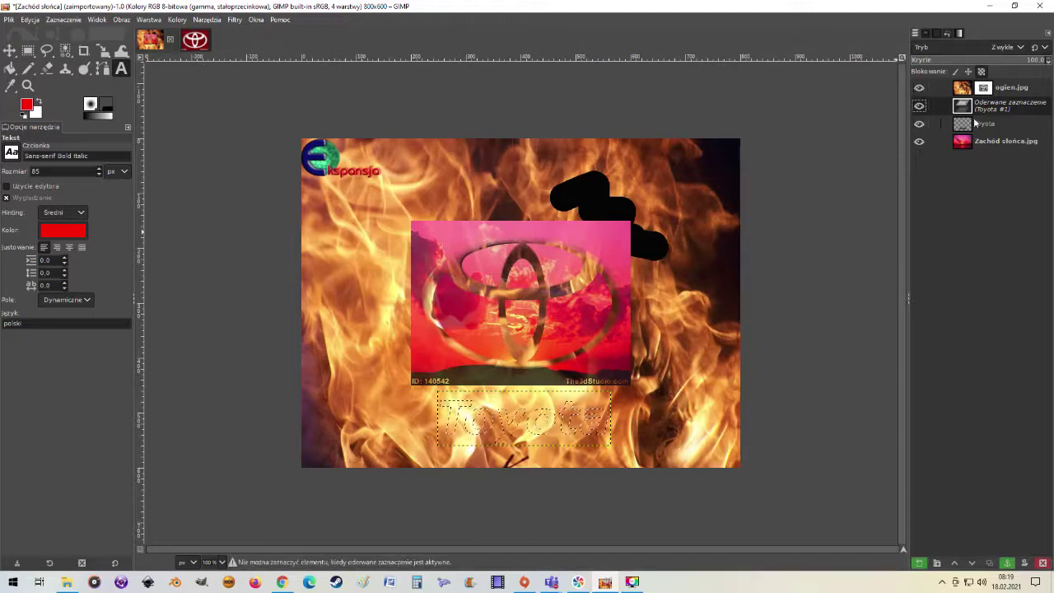
left_click(968, 131)
left_click(1043, 562)
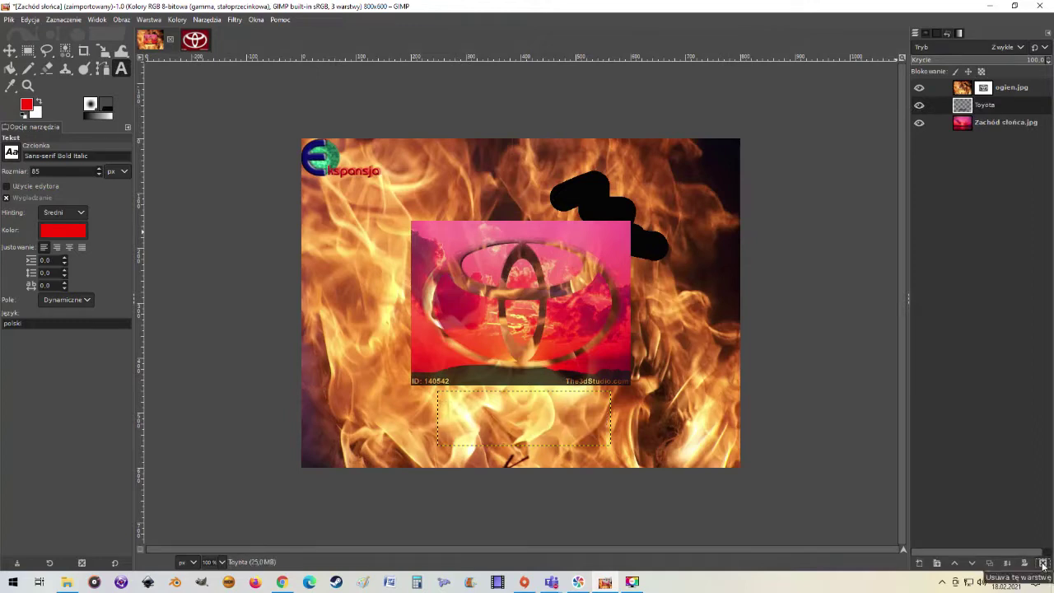
Copy the Toyota text layer and paste-anchor it into the fire layer's mask.
left_click(955, 562)
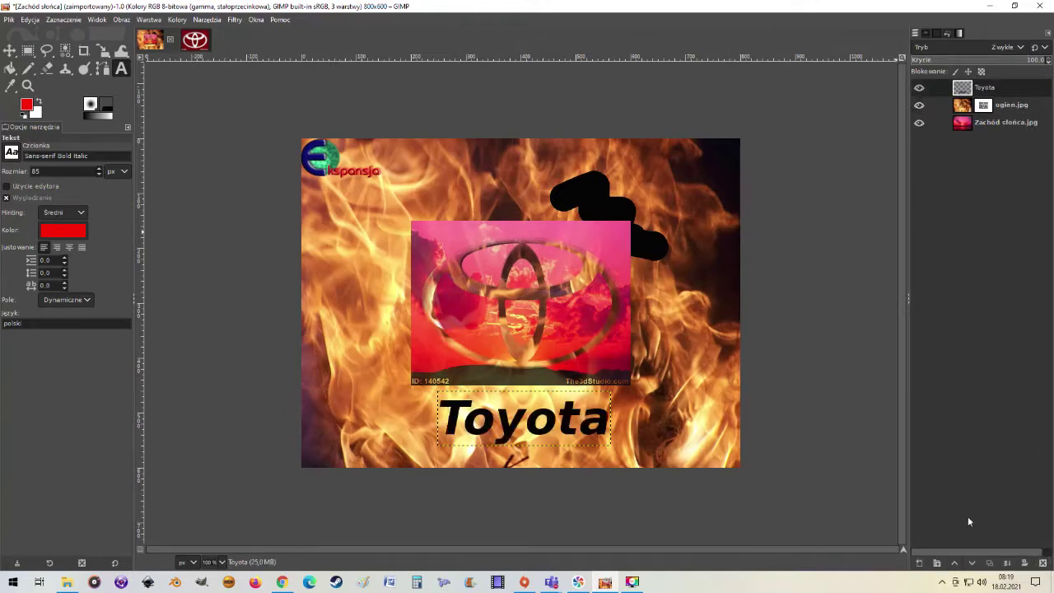
left_click(965, 108)
left_click(982, 107)
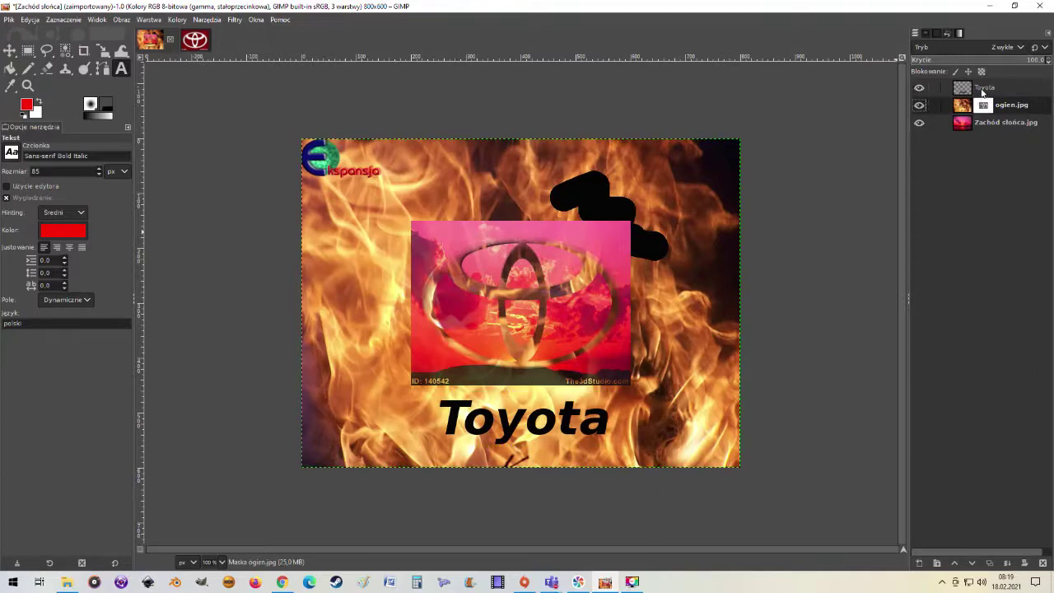
left_click(965, 88)
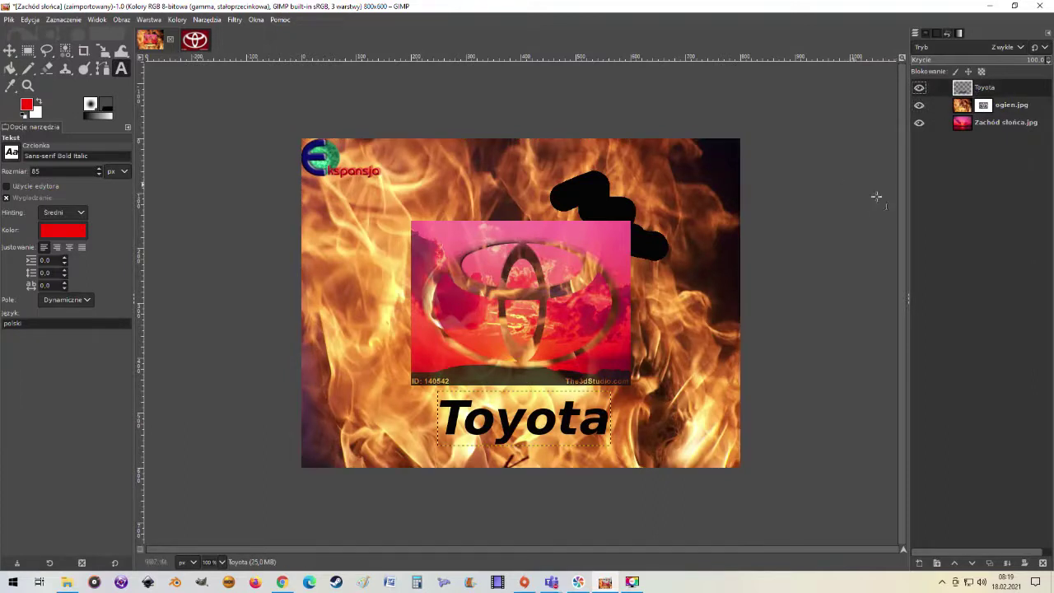
key("ctrl+c")
left_click(991, 107)
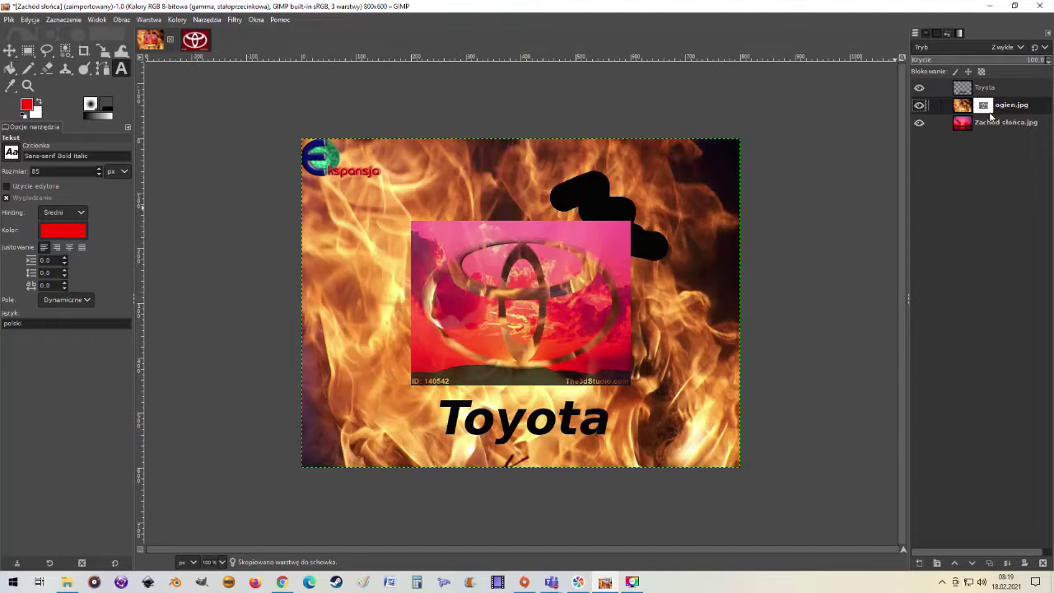
key("ctrl+v")
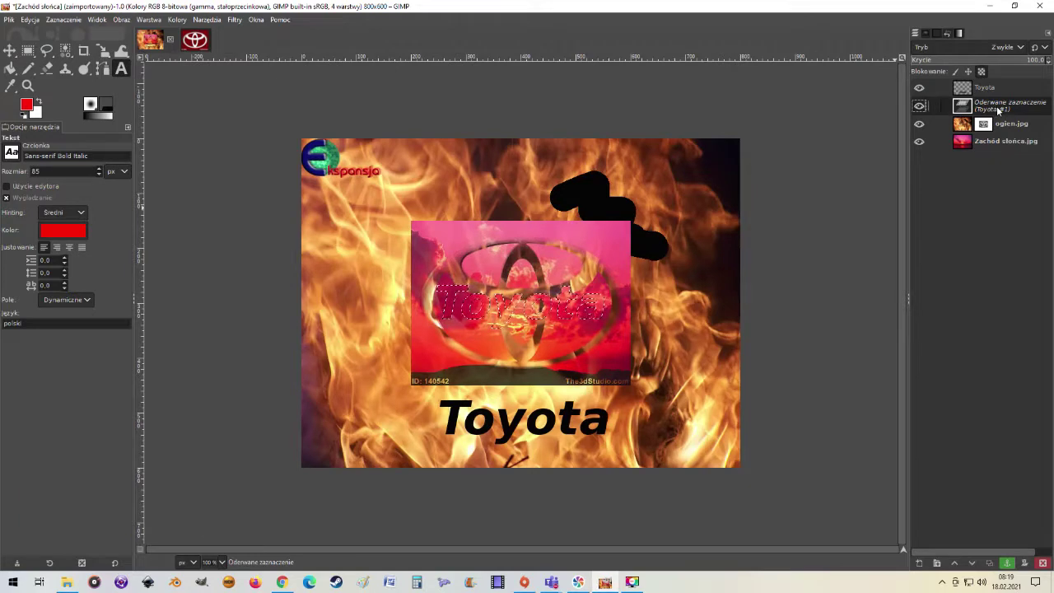
left_click(1008, 565)
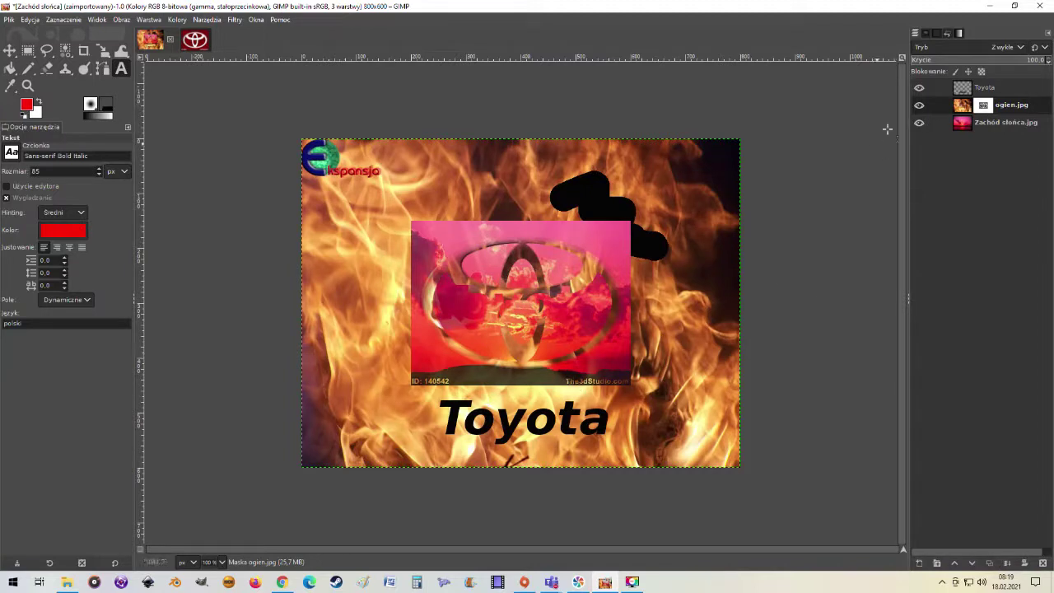
Toggle the Toyota layer's visibility and view the fire layer's mask on its own.
left_click(919, 87)
left_click(919, 87)
left_click(984, 106, "alt")
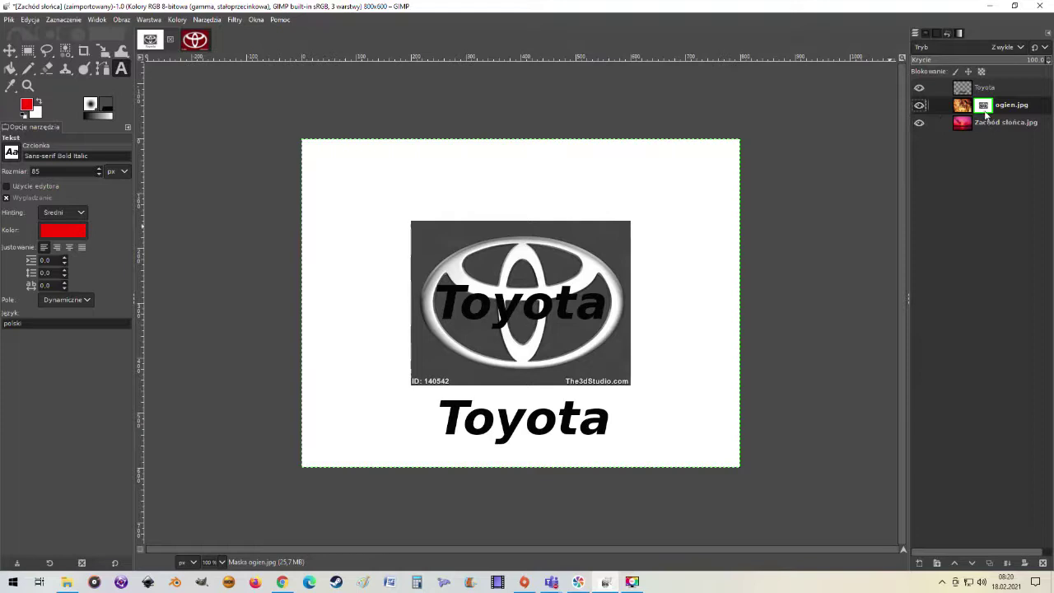
Toggle the fire-layer mask view off and back to the full composite.
left_click(985, 107, "alt")
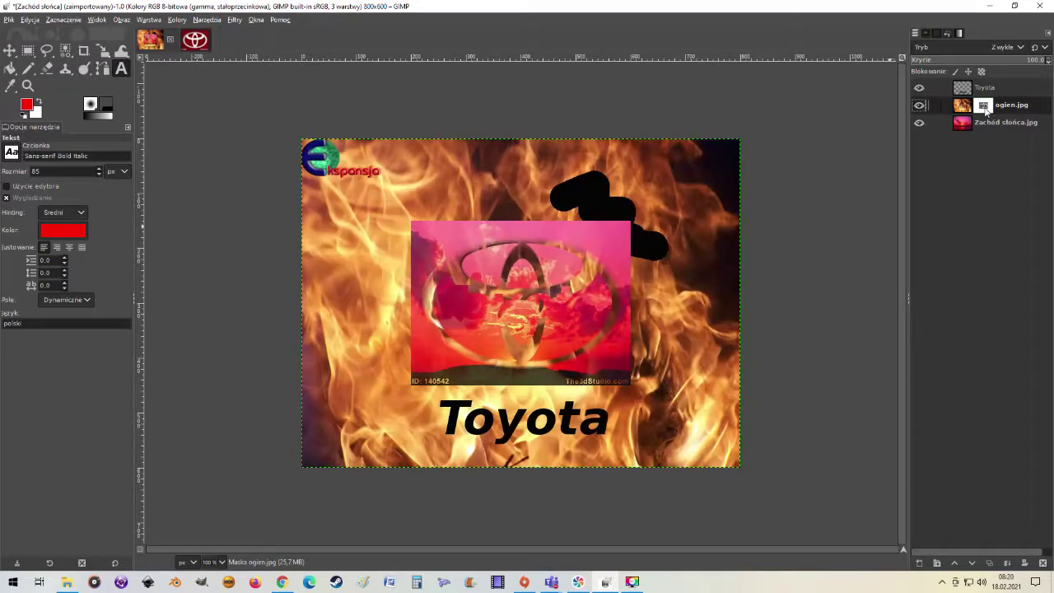
left_click(985, 108, "alt")
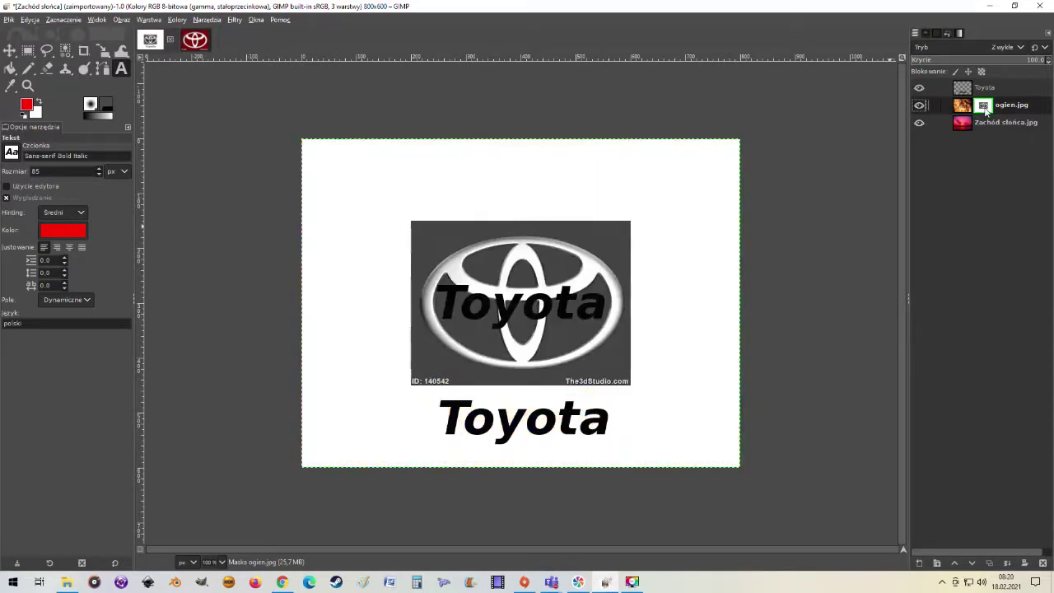
left_click(985, 107, "alt")
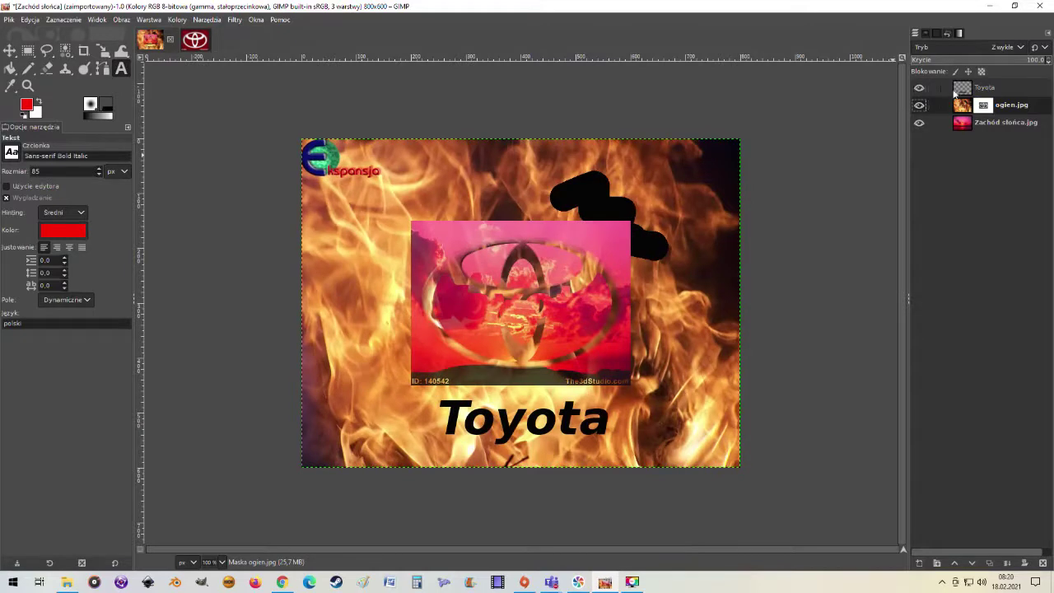
Delete the Toyota text layer and view the fire layer's mask again.
left_click(955, 91)
left_click(1043, 562)
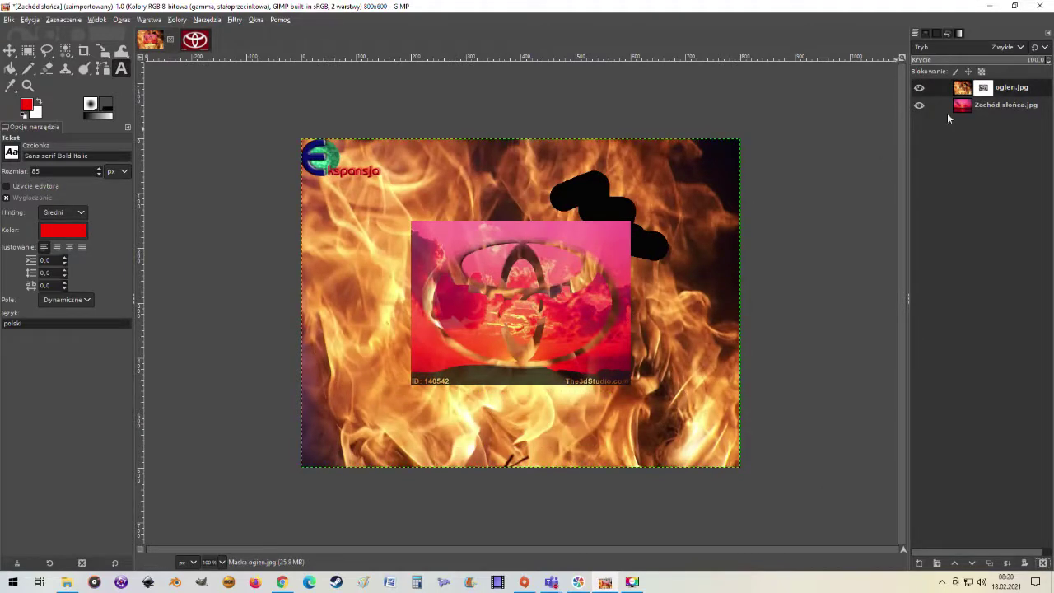
left_click(984, 88, "alt")
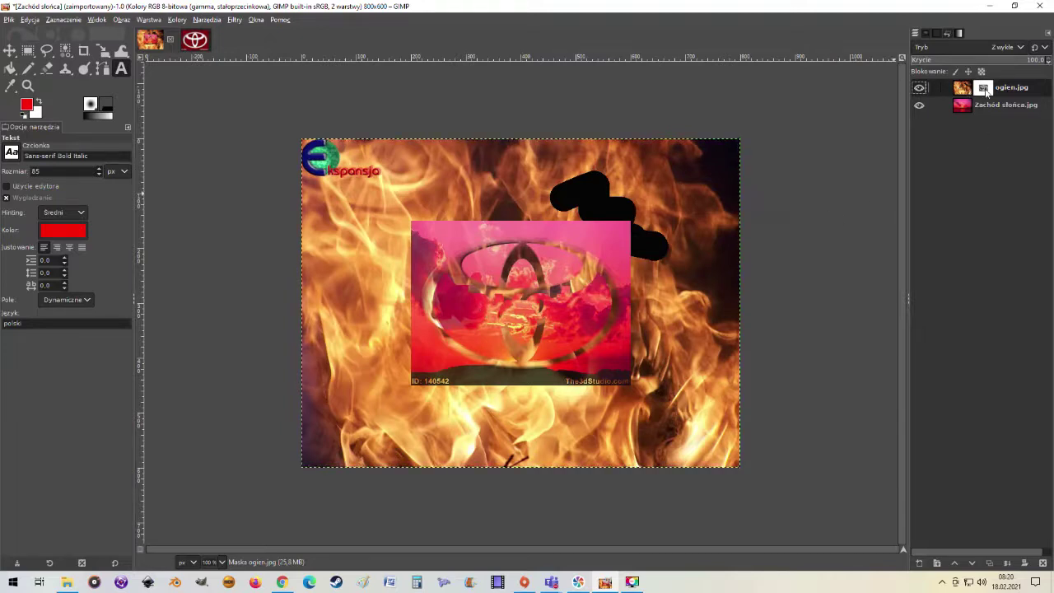
left_click(982, 89, "alt")
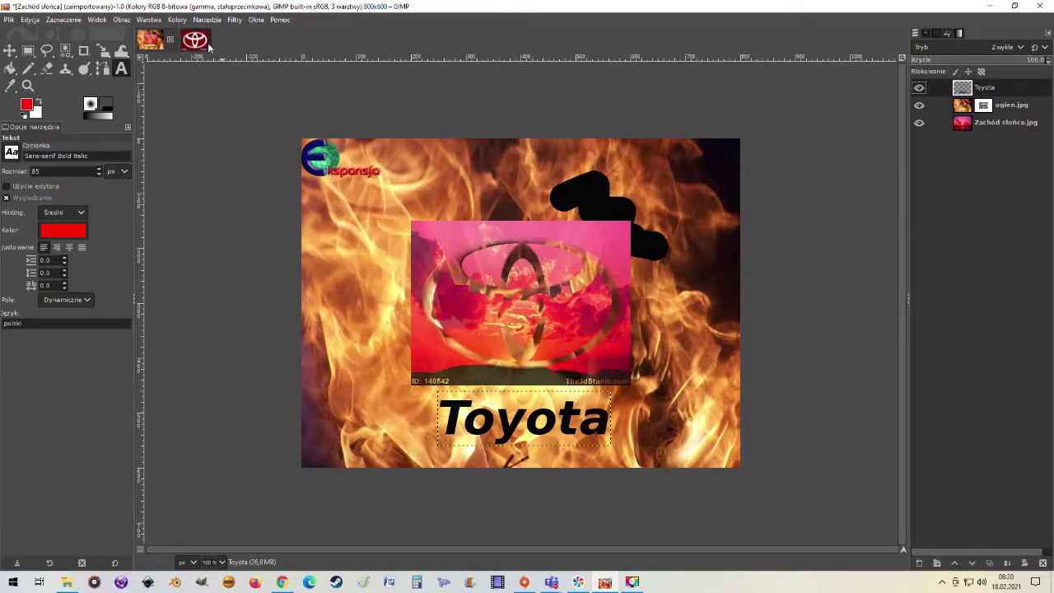
Resize the Toyota layer to image size, then paste and anchor it into the fire mask.
left_click(150, 20)
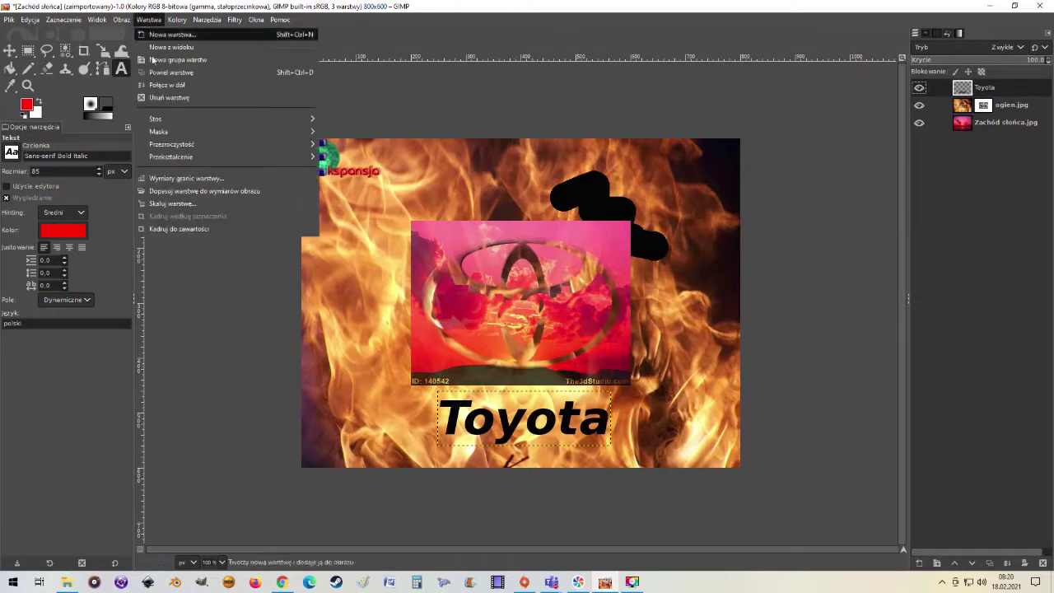
left_click(187, 193)
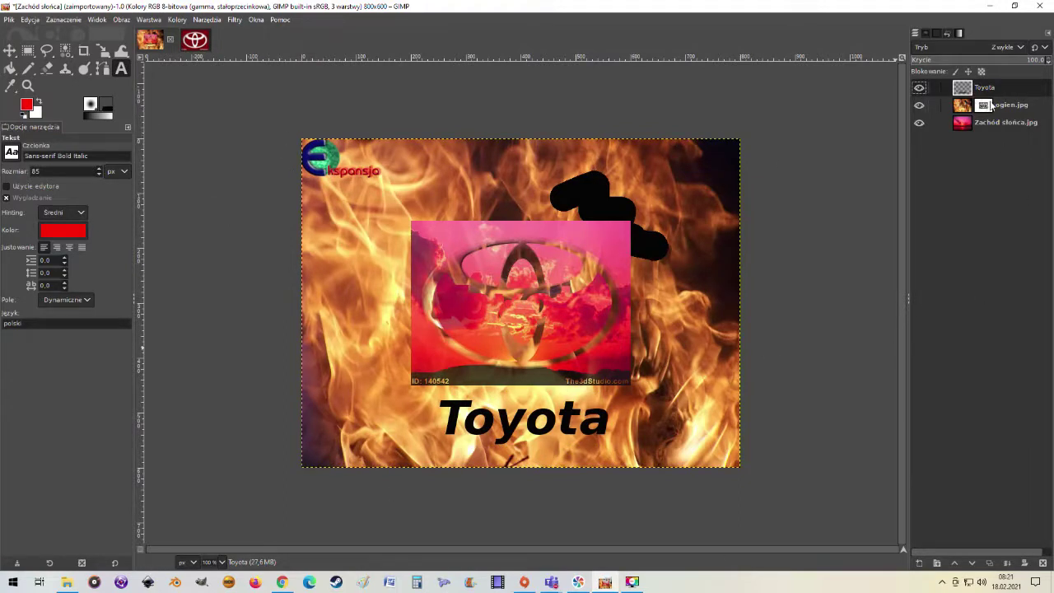
key("ctrl+c")
left_click(987, 111)
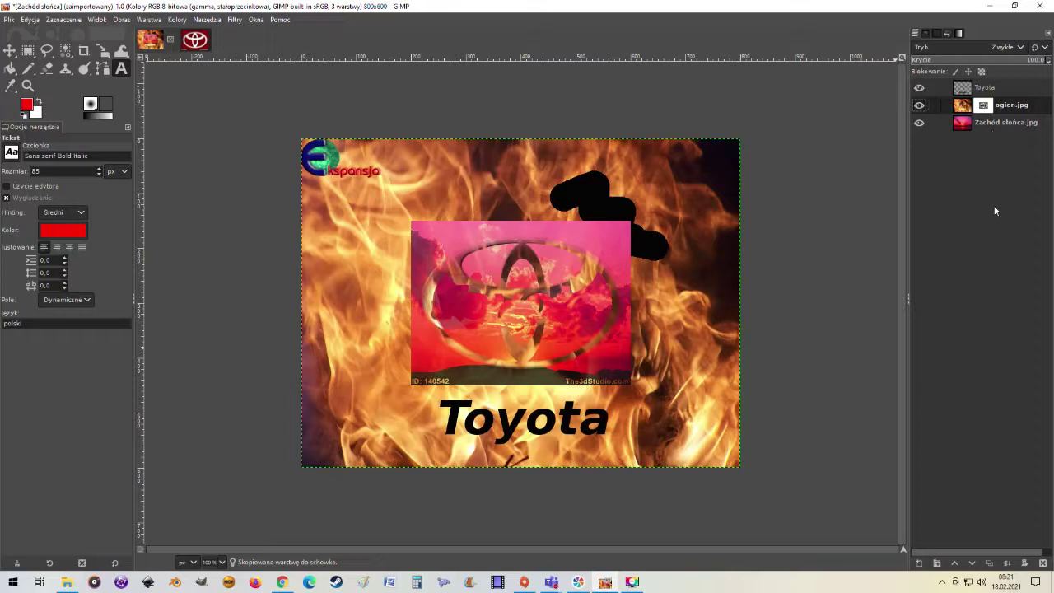
key("ctrl+v")
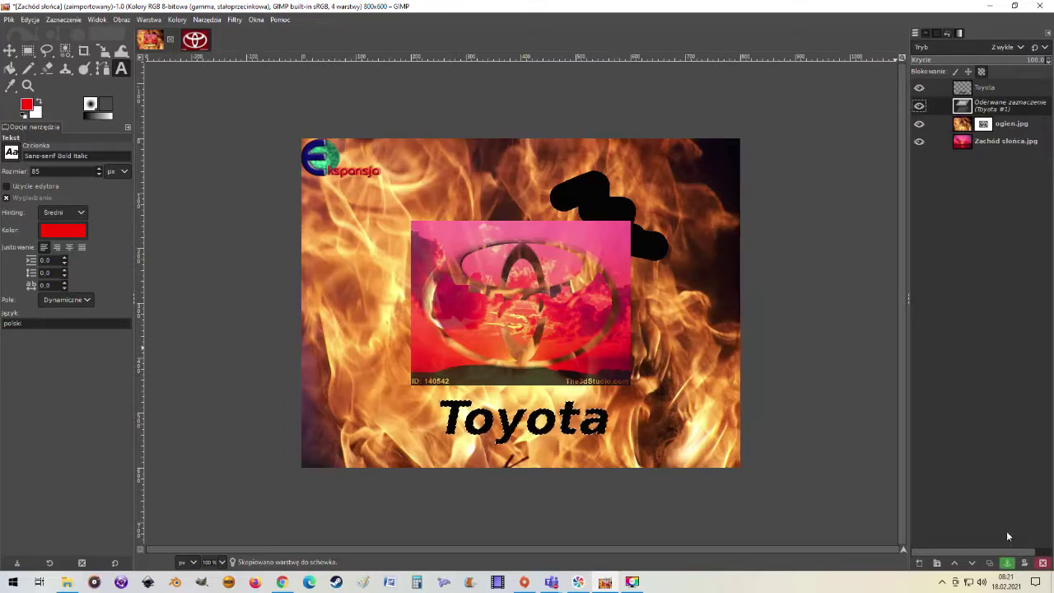
left_click(1007, 563)
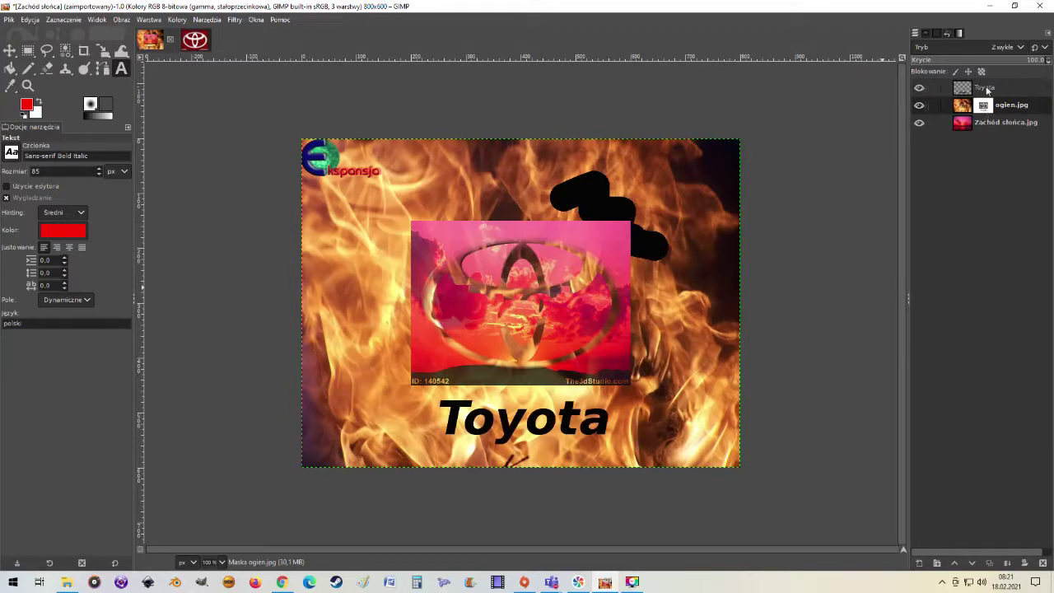
Delete the black Toyota text layer, then check the mask and return to the composite.
left_click(987, 89)
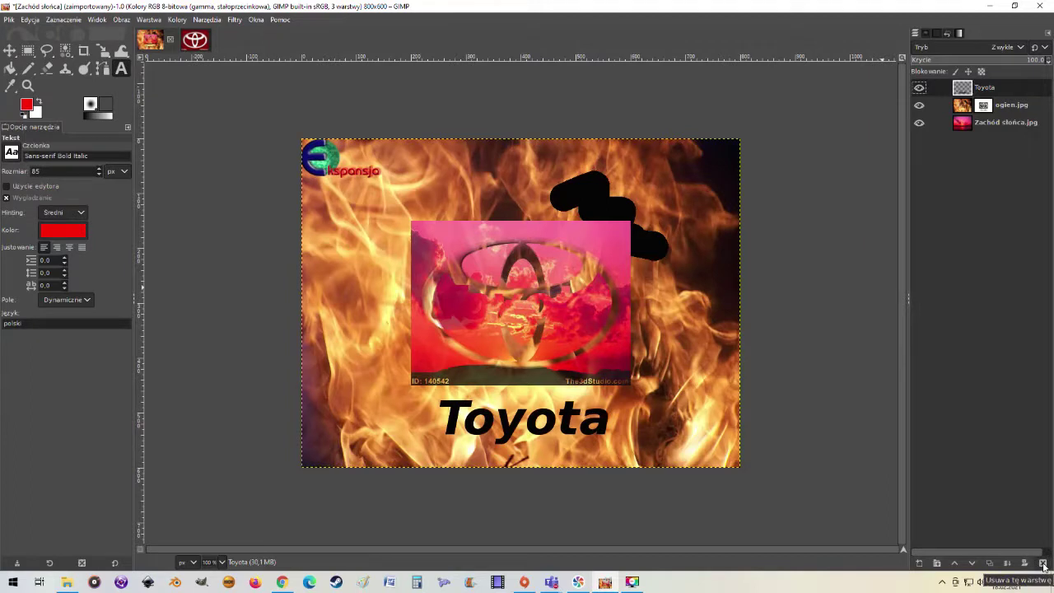
left_click(1043, 564)
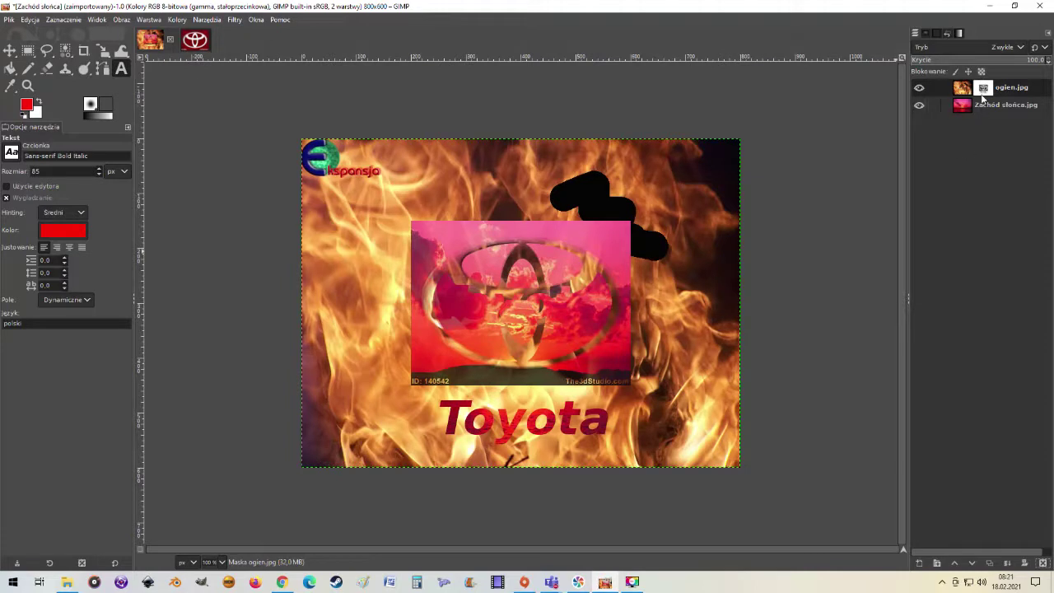
left_click(984, 93, "alt")
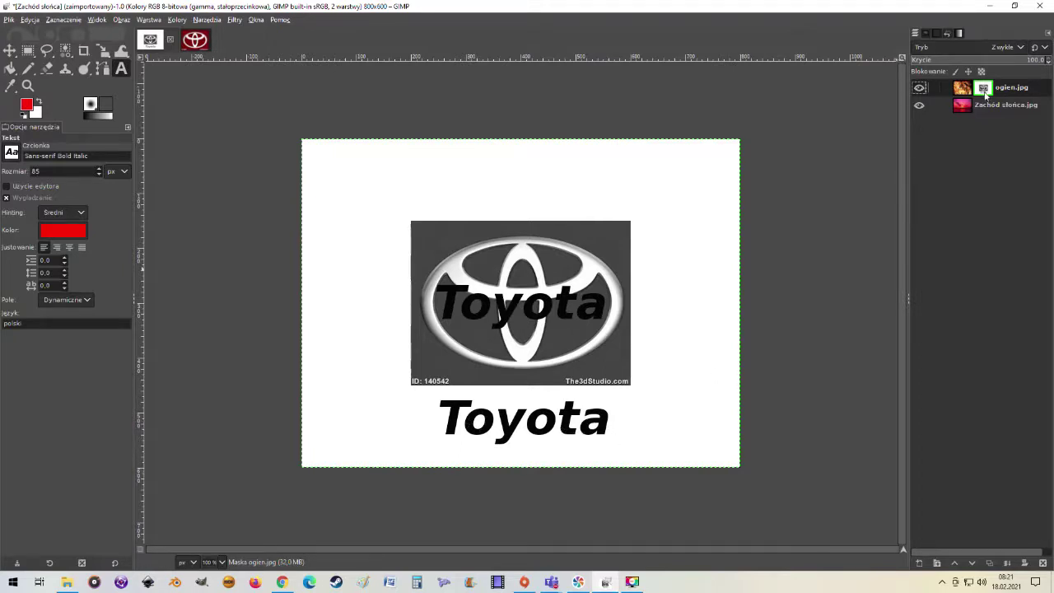
left_click(985, 91, "alt")
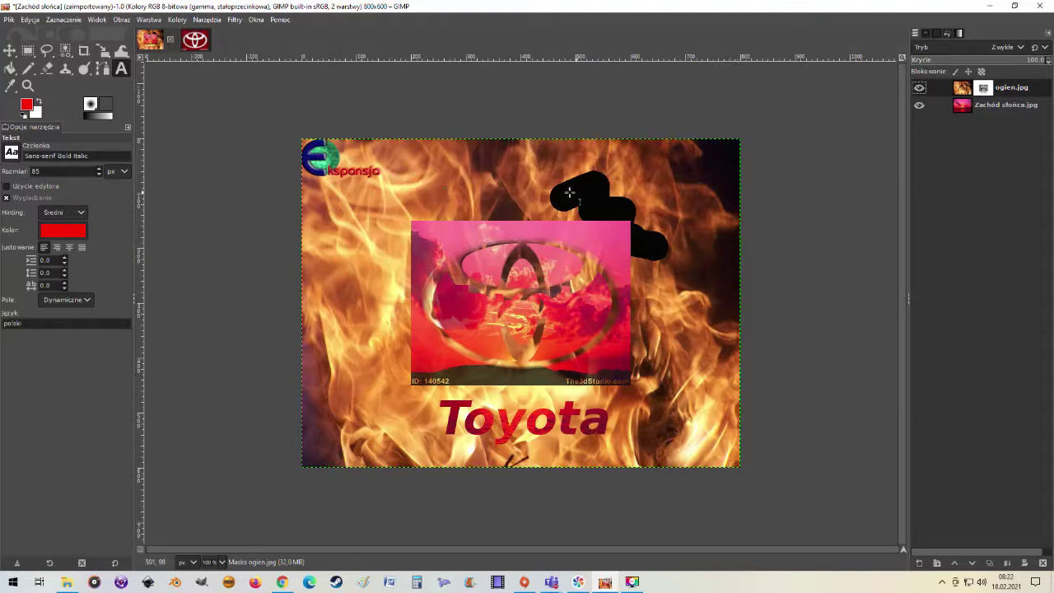
Drag glowa_lego.jpg from the materials folder into GIMP as a new image.
left_click(71, 583)
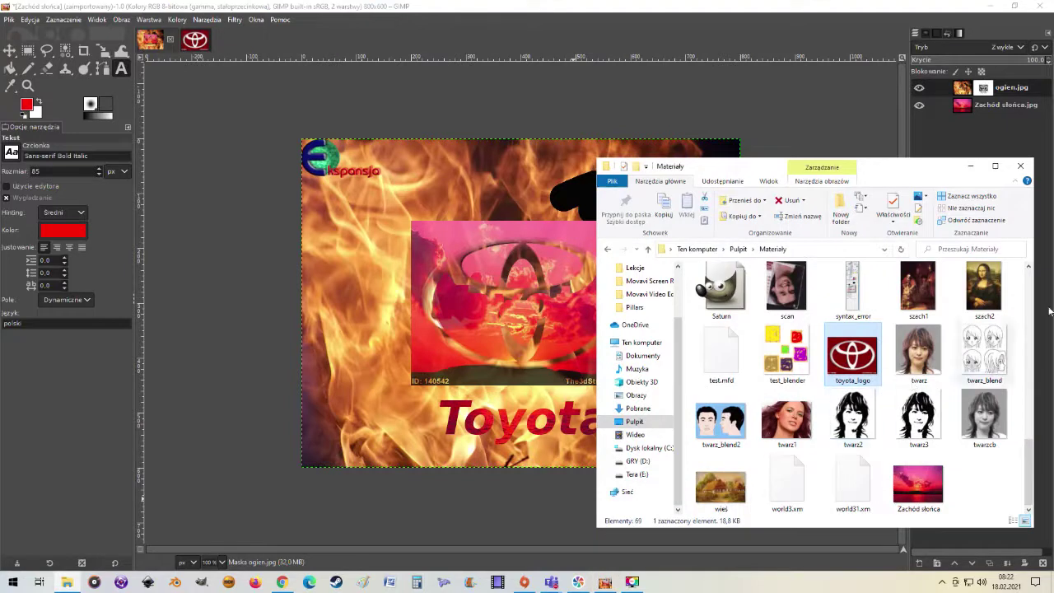
left_click_drag(1031, 453, 1031, 341)
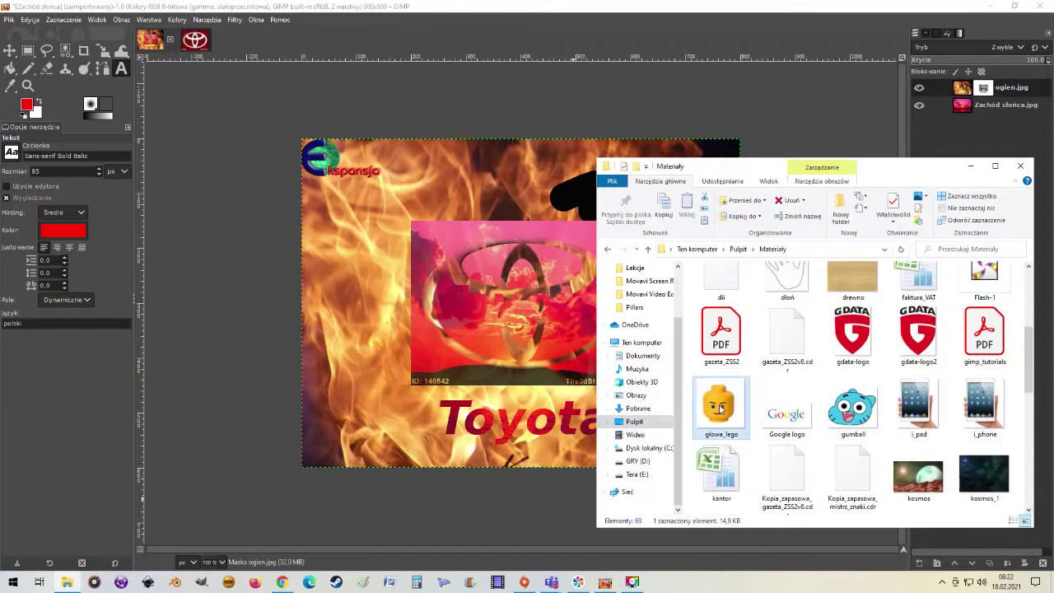
left_click_drag(718, 408, 96, 90)
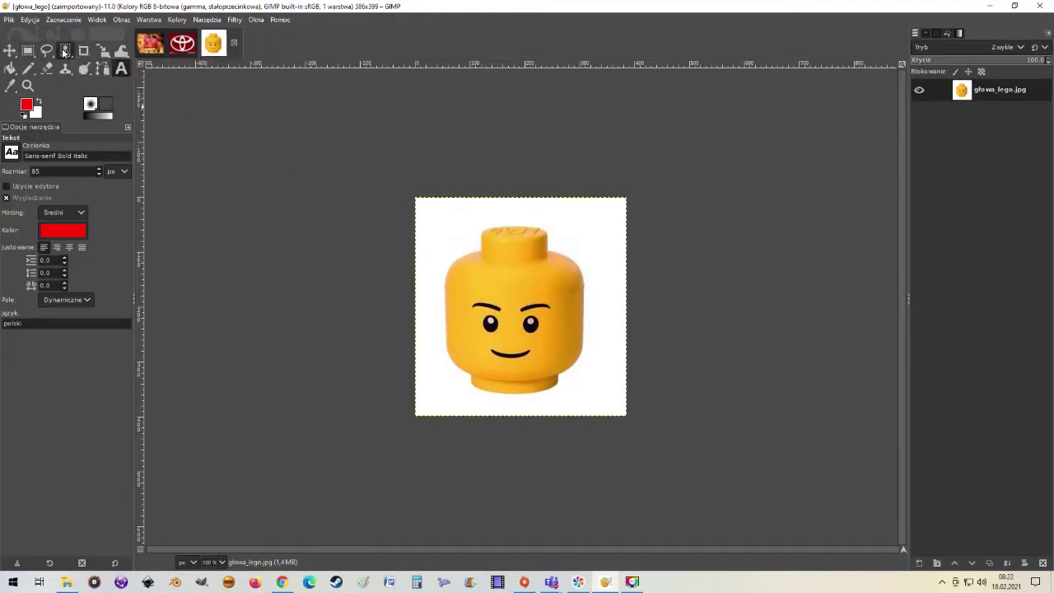
Fuzzy-select the white background and invert it to select the Lego head.
left_click_drag(64, 52, 103, 51)
left_click(457, 218)
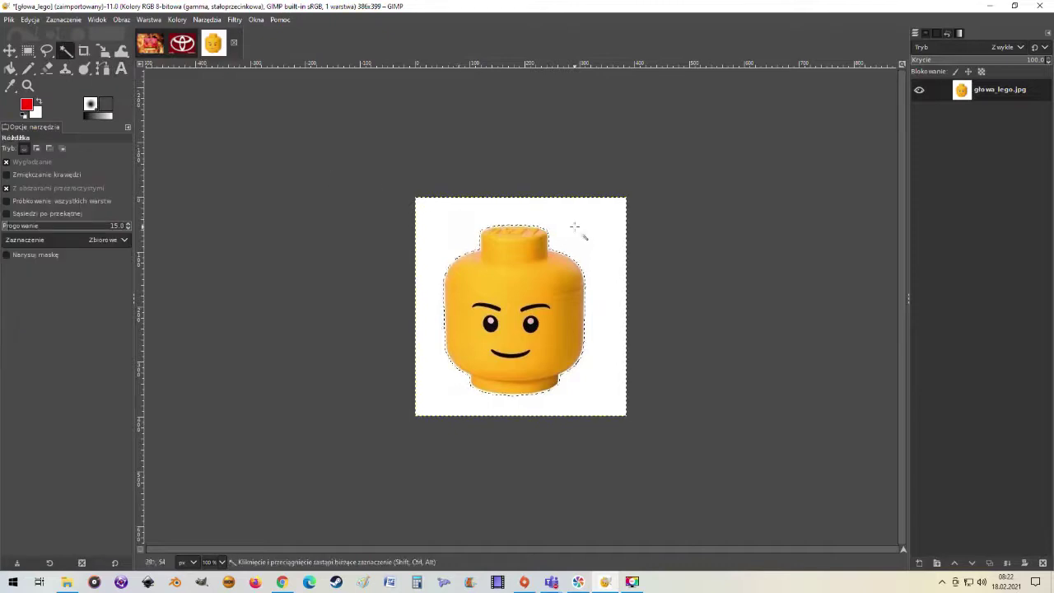
left_click(61, 20)
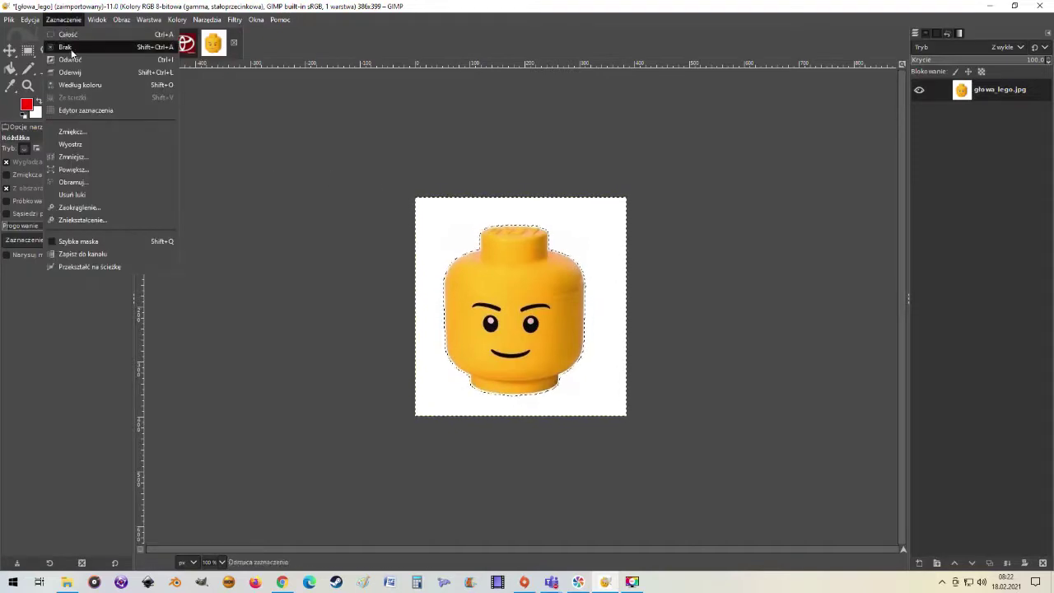
left_click(70, 63)
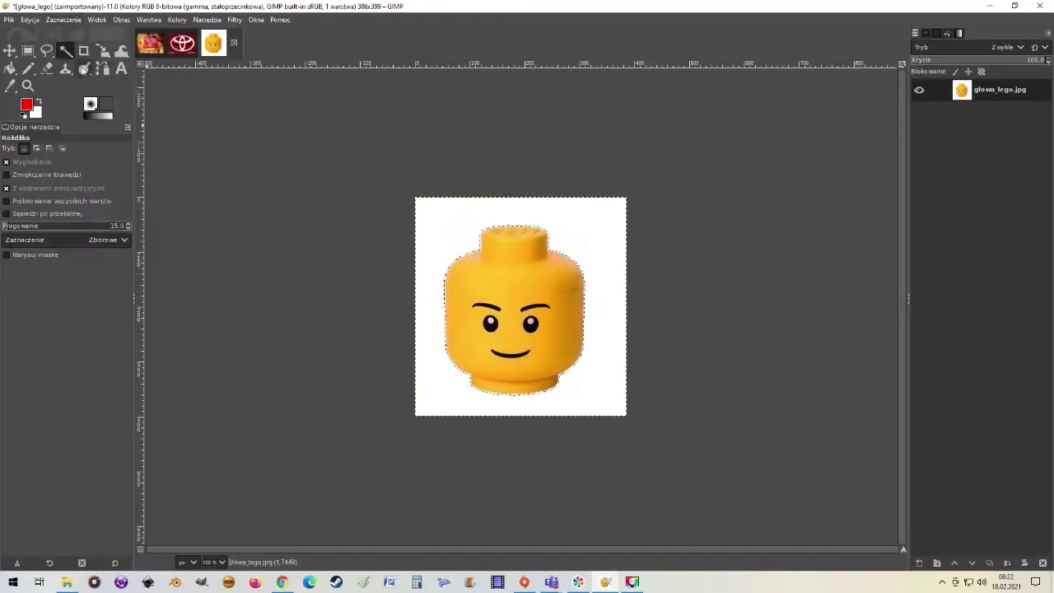
Shrink the selection by 2 px, copy the head, and return to the Zachód słońca image.
left_click(63, 20)
left_click(70, 158)
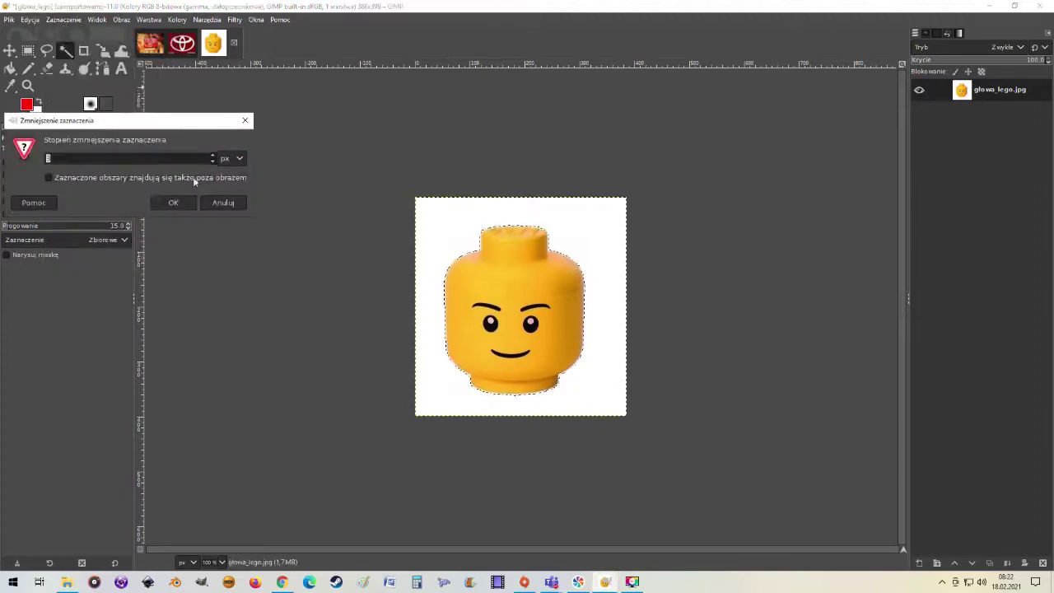
left_click(213, 160)
left_click(188, 206)
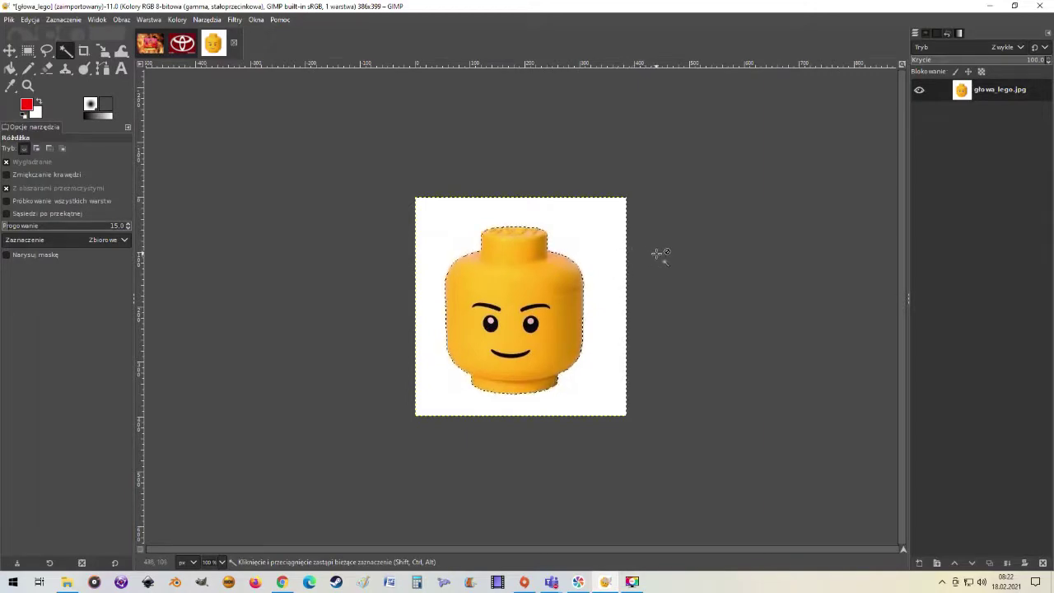
key("ctrl")
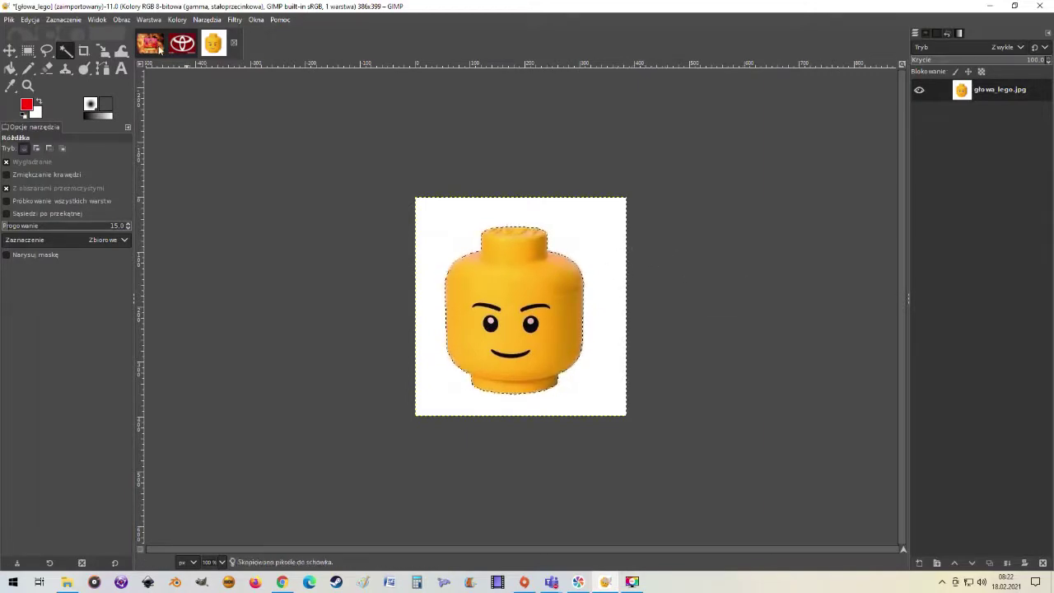
left_click(151, 43)
Discard the stuck floating selection left by the first attempt to paste the Lego head.
key("ctrl")
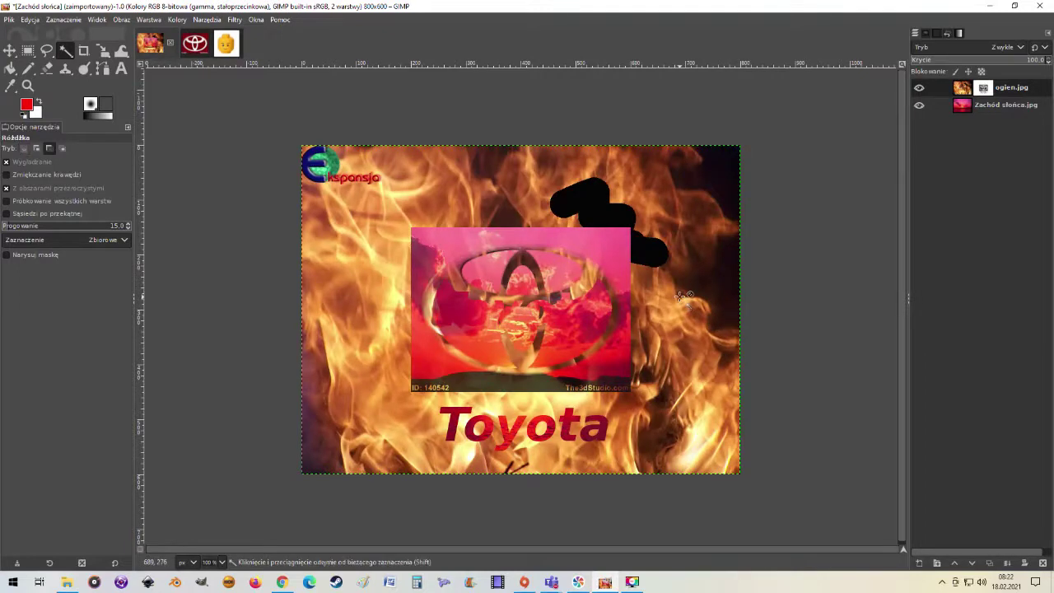
key("ctrl+v")
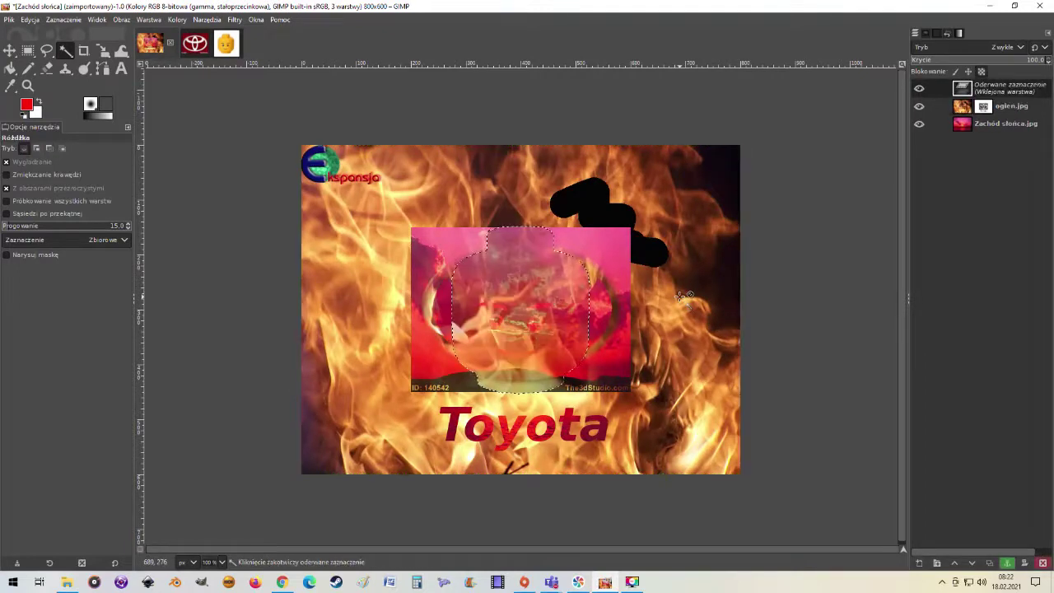
left_click(920, 565)
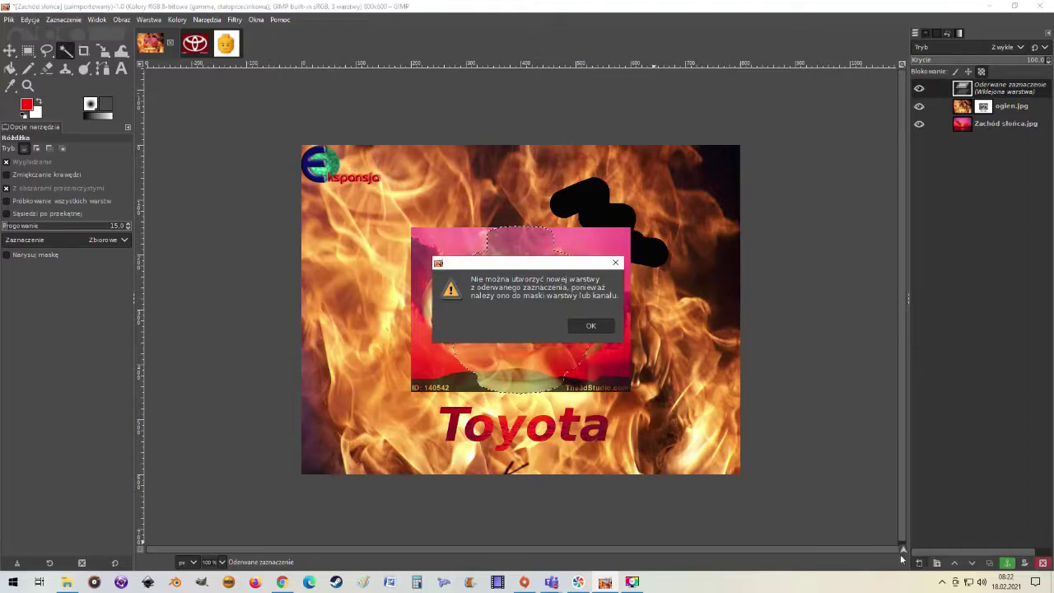
left_click(594, 329)
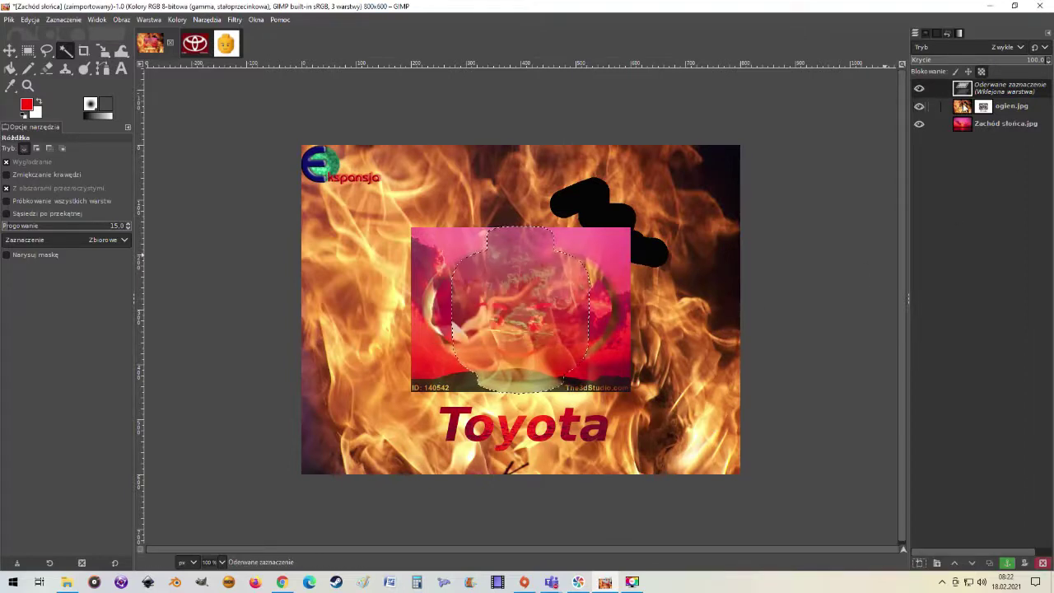
left_click(963, 107)
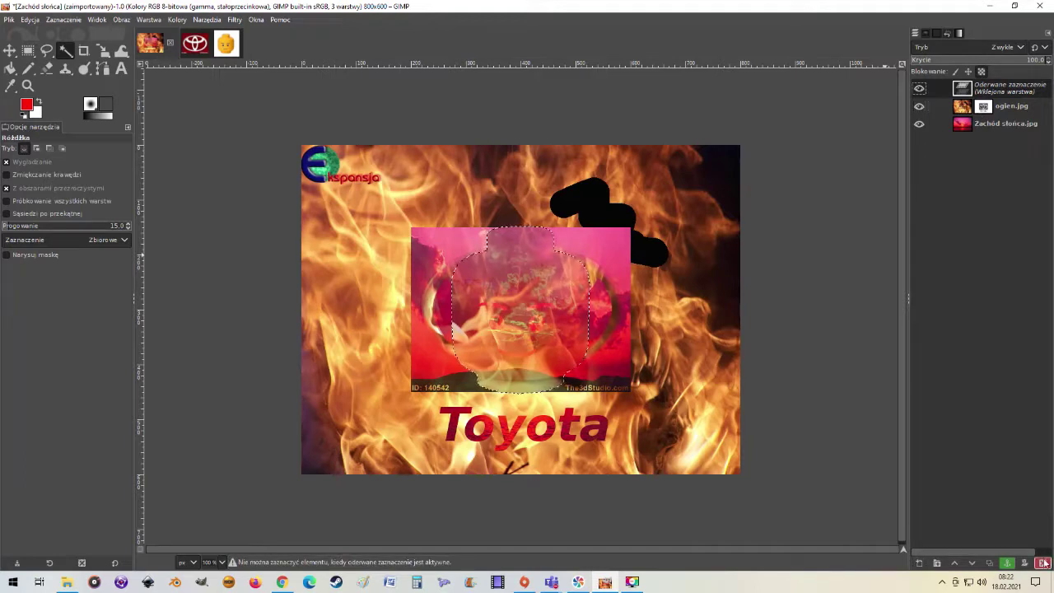
left_click(1043, 563)
Paste the Lego head over the ogien.jpg layer as its own new layer.
left_click(964, 91)
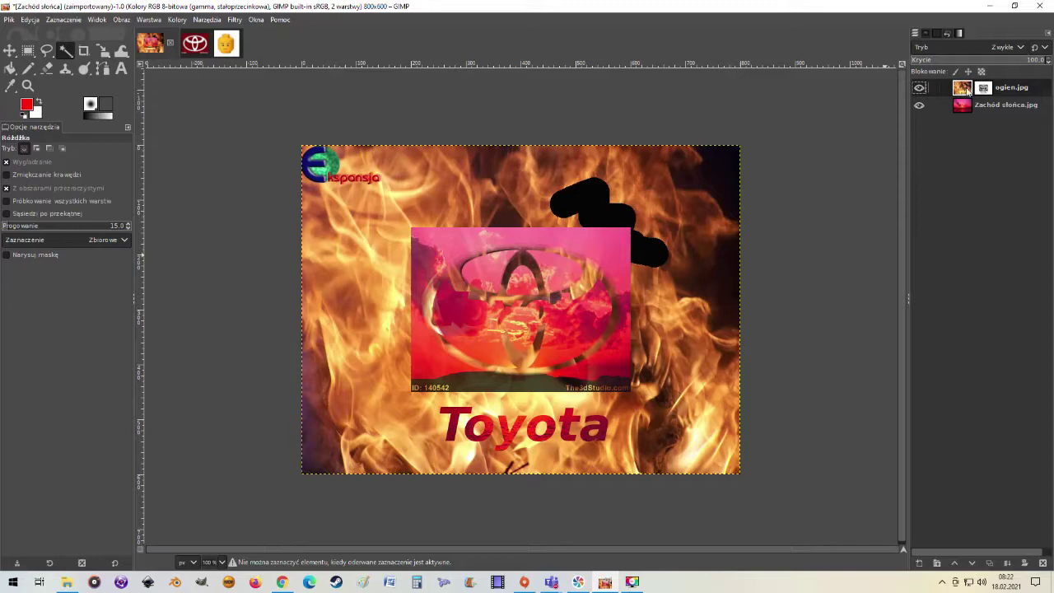
key("ctrl+v")
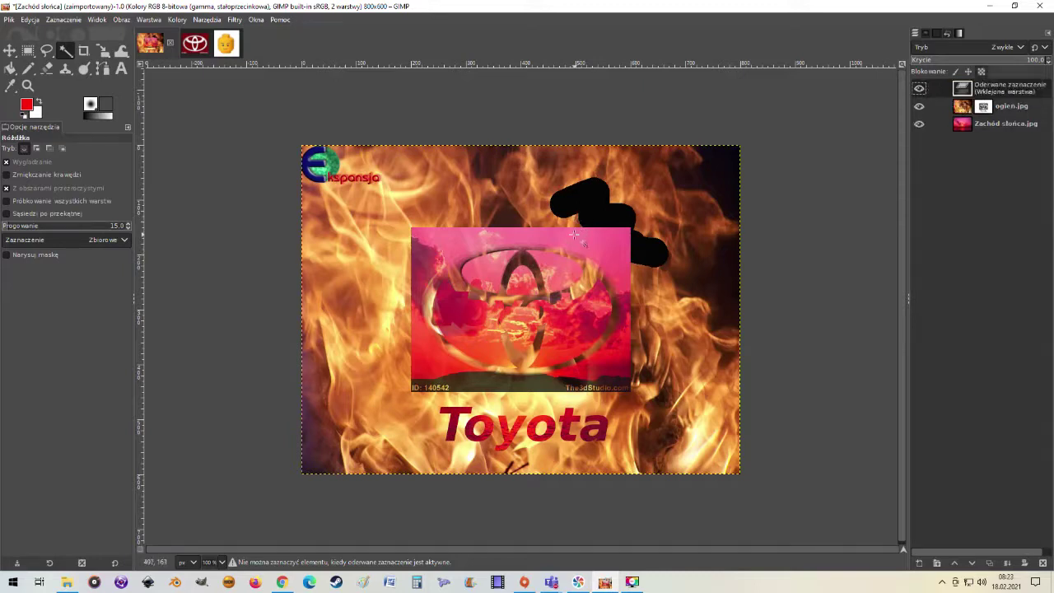
key("shift+ctrl+n")
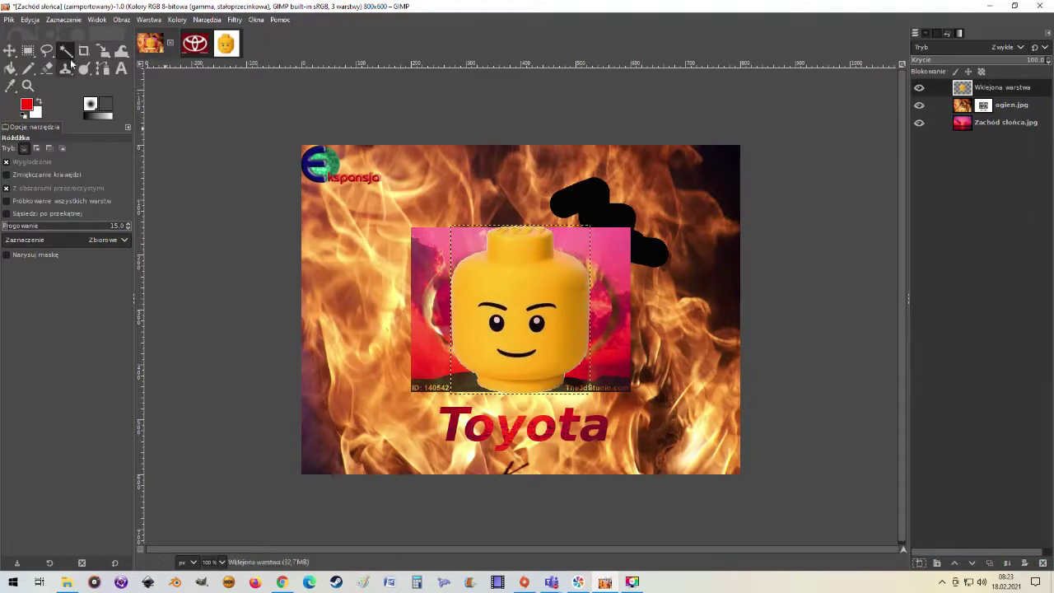
Scale the pasted Lego head to about 131×158 px and move it right of the pink logo.
left_click(102, 50)
left_click(554, 333)
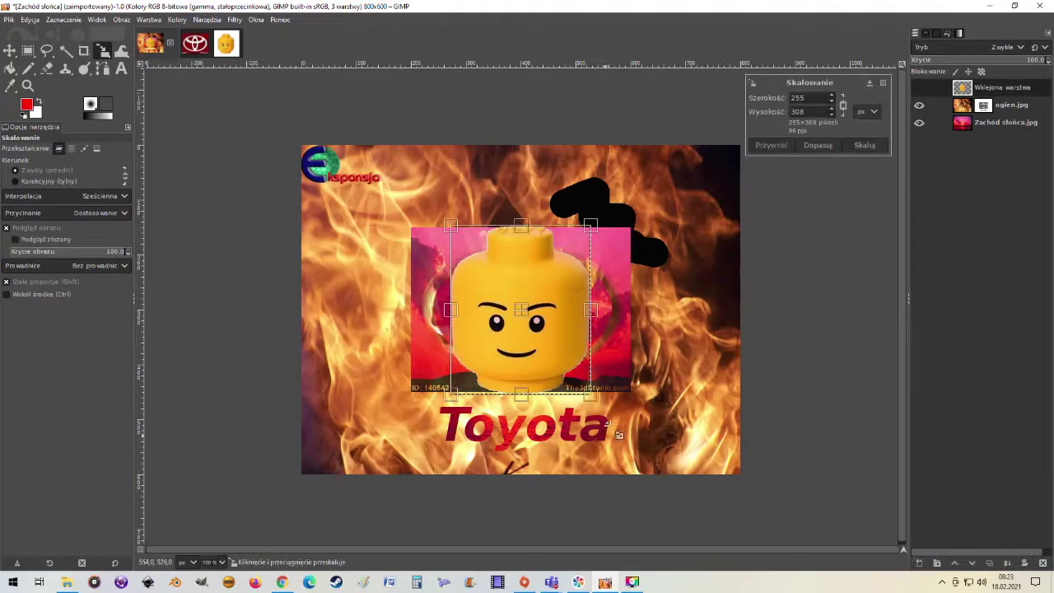
left_click_drag(588, 394, 531, 327)
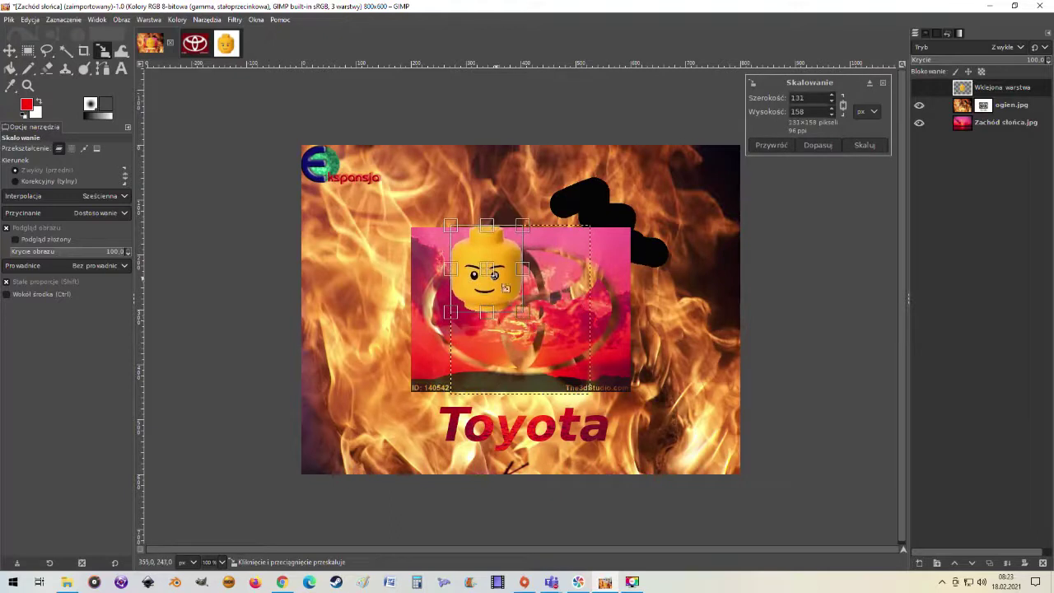
left_click(865, 146)
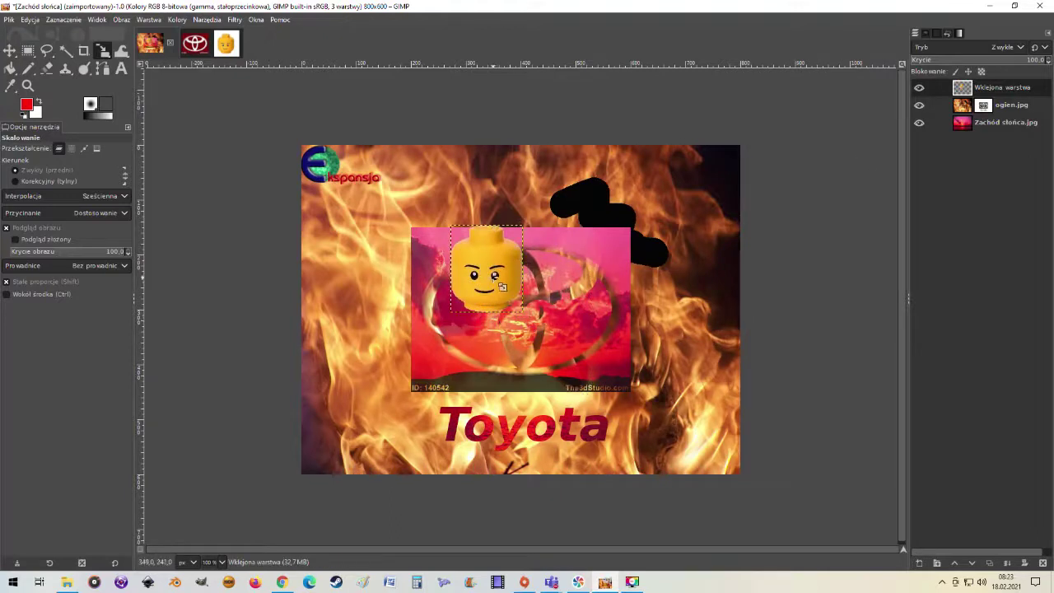
left_click(10, 51)
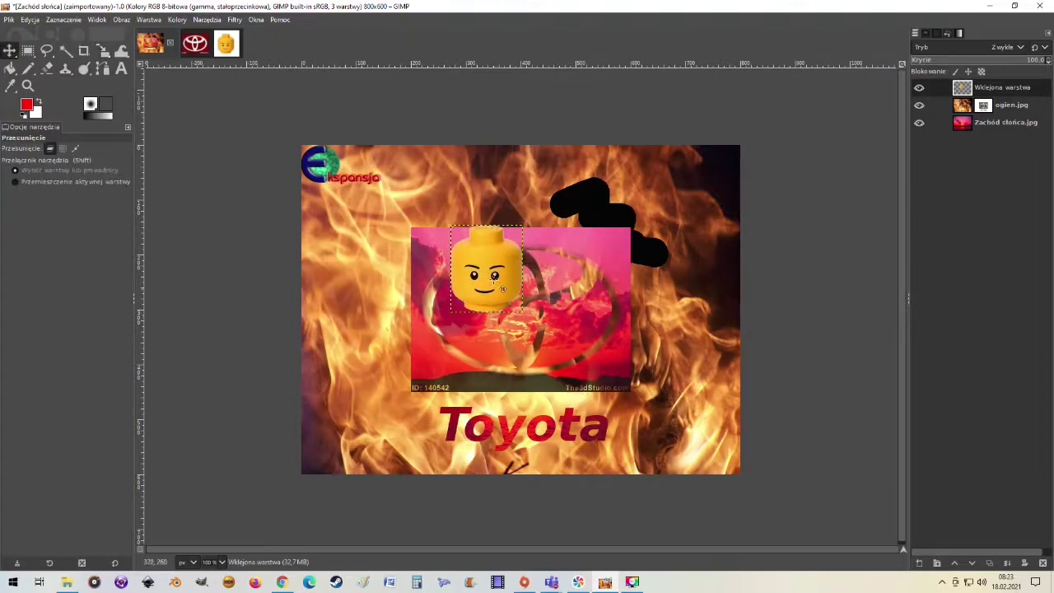
mouse_move(495, 282)
left_mouse_down()
mouse_move(696, 327)
mouse_move(689, 315)
left_mouse_up()
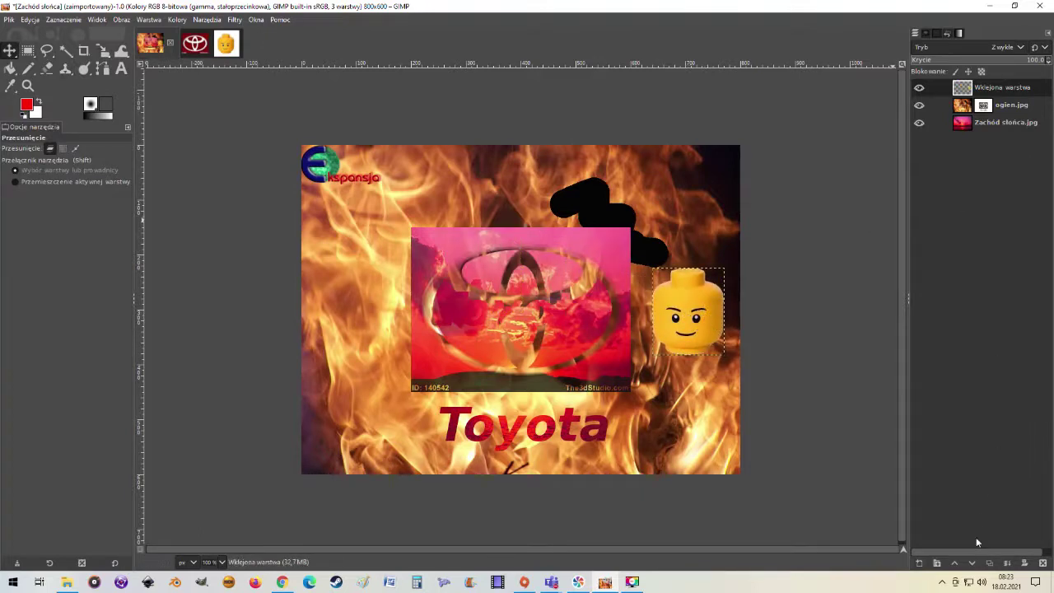
Duplicate the Lego head to the logo's left, merge both heads, and resize the layer to image size.
left_click(988, 563)
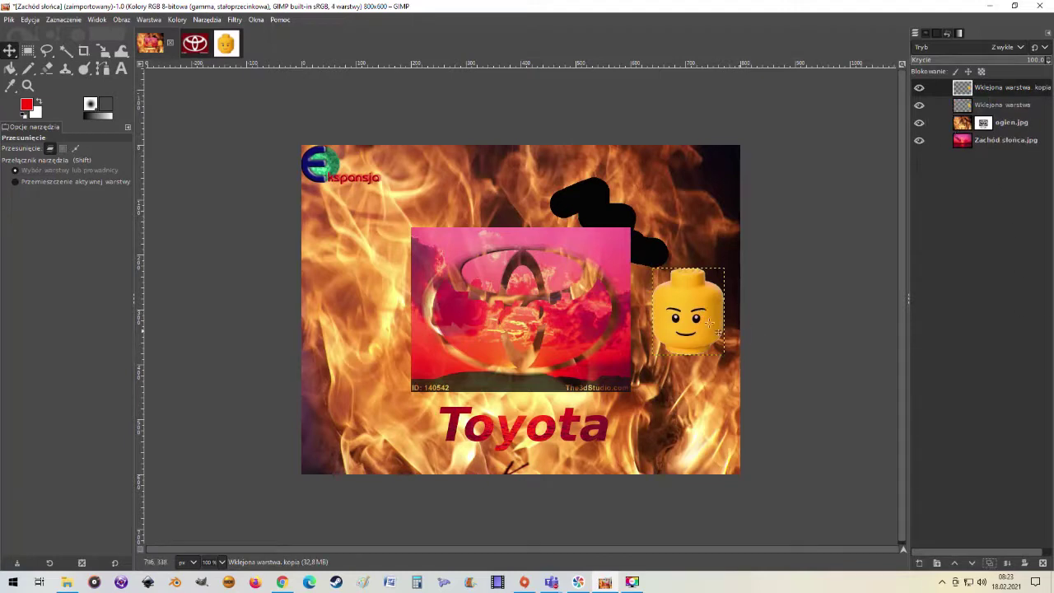
mouse_move(698, 330)
left_mouse_down()
mouse_move(362, 325)
mouse_move(357, 315)
mouse_move(363, 325)
left_mouse_up()
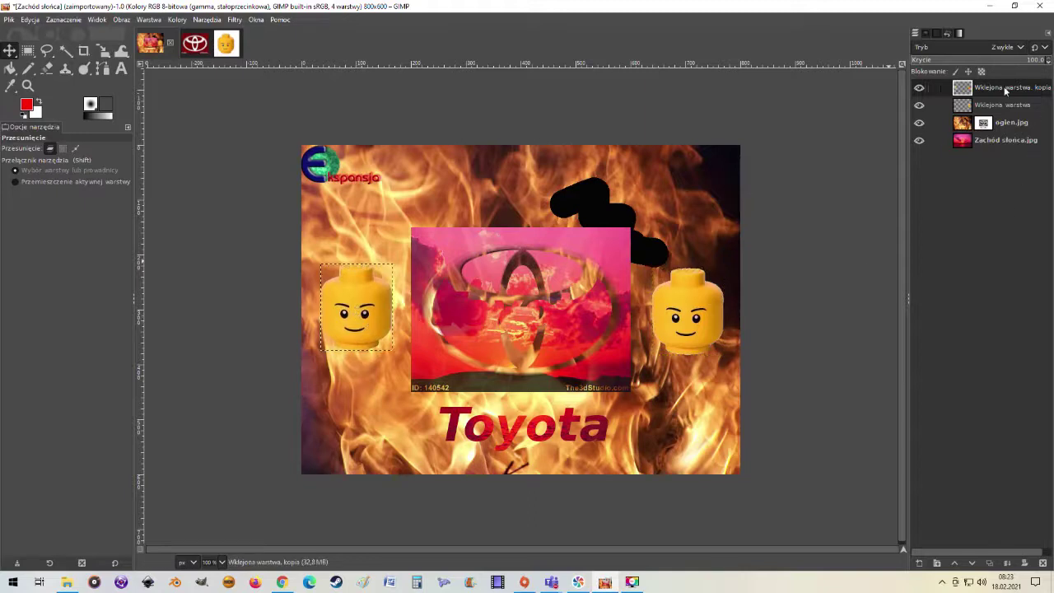
right_click(987, 89)
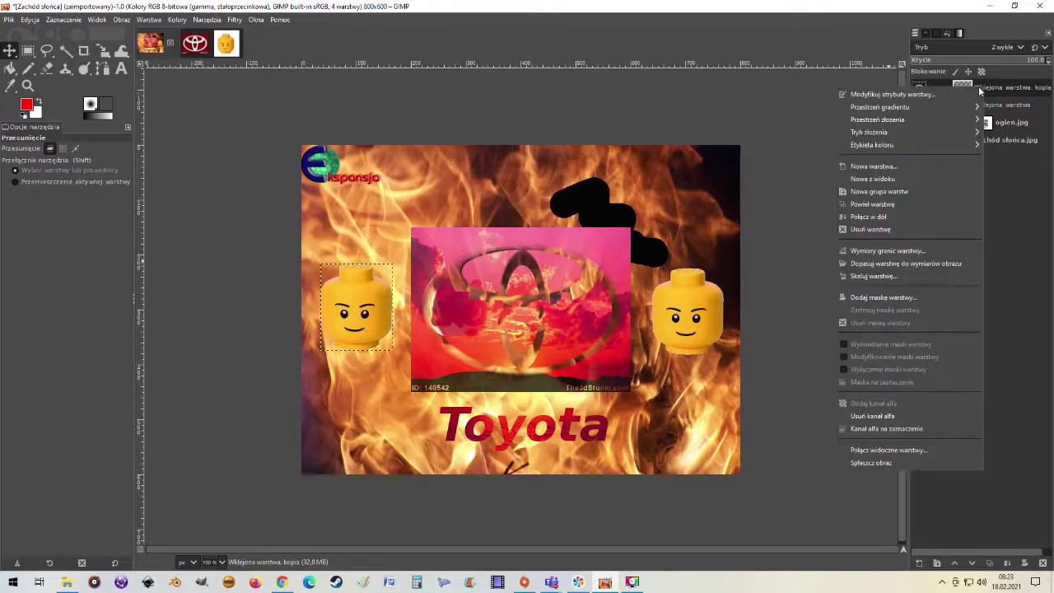
left_click(893, 208)
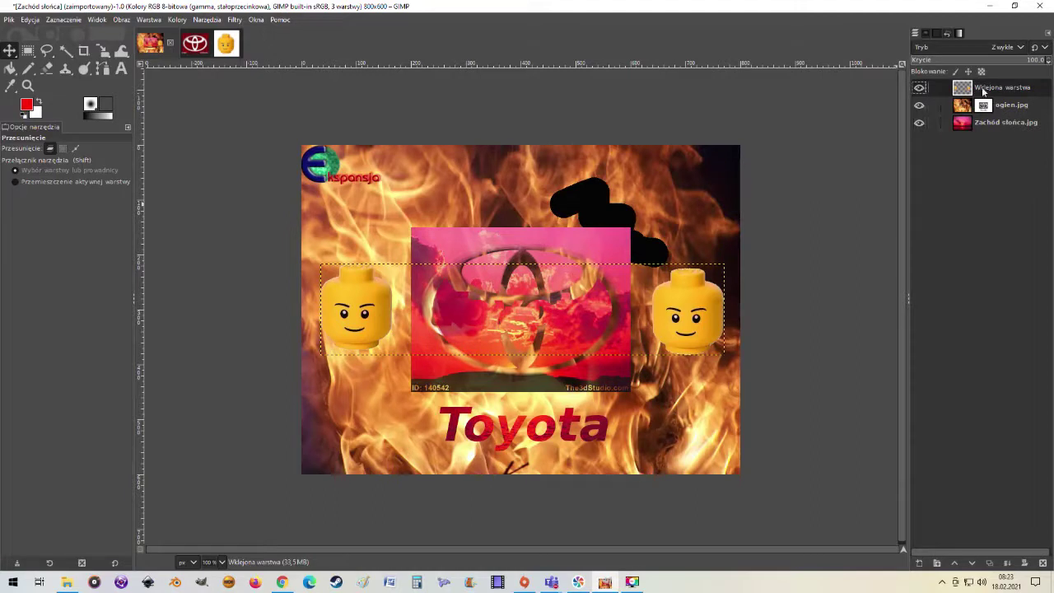
left_click(149, 20)
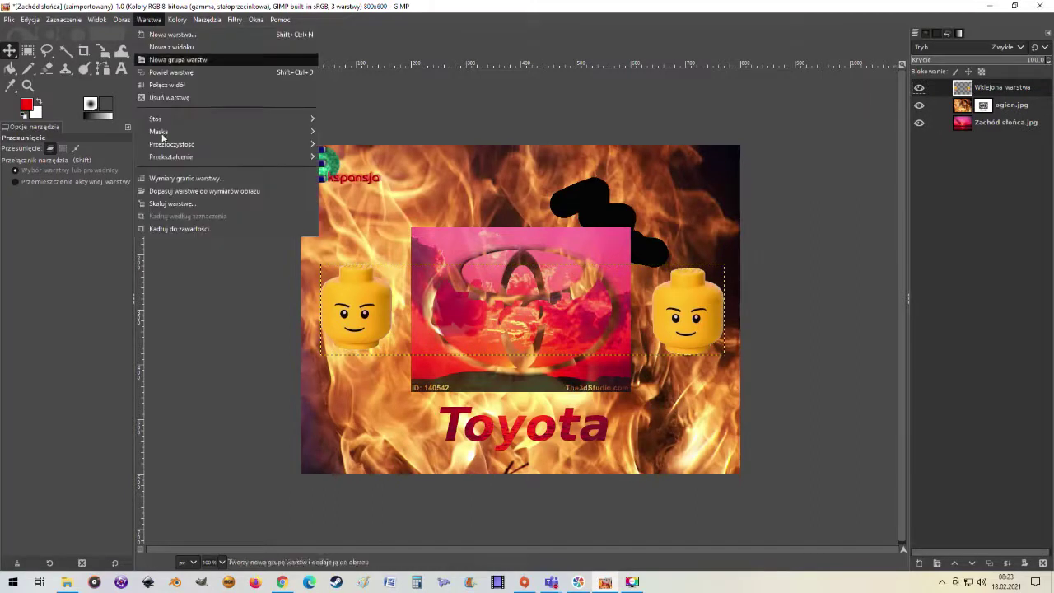
left_click(219, 191)
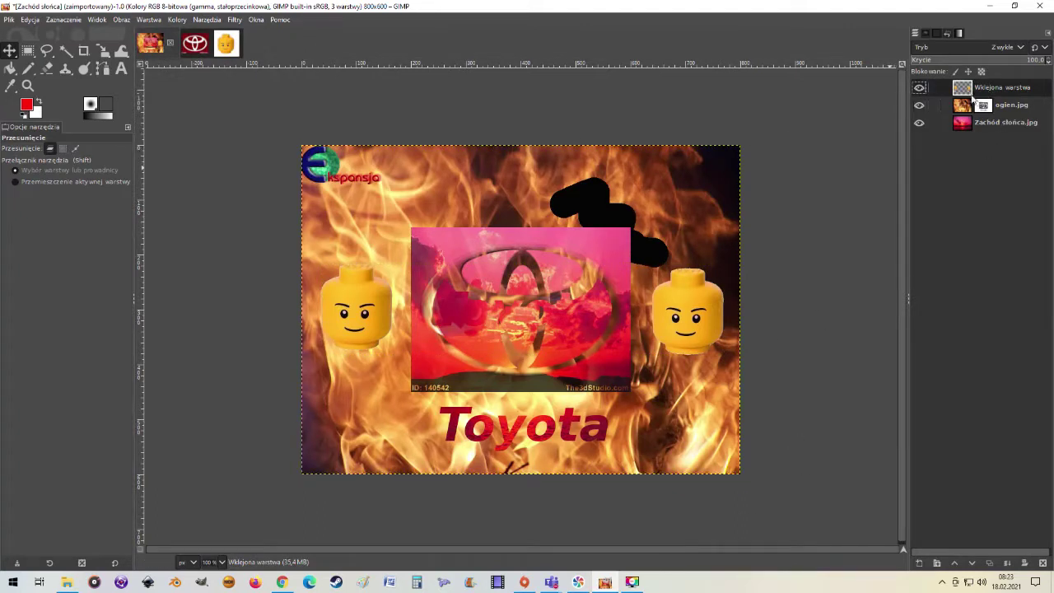
Paste the heads into the ogien.jpg layer mask, anchor them, and delete the Wklejona warstwa layer.
key("ctrl+c")
left_click(993, 113)
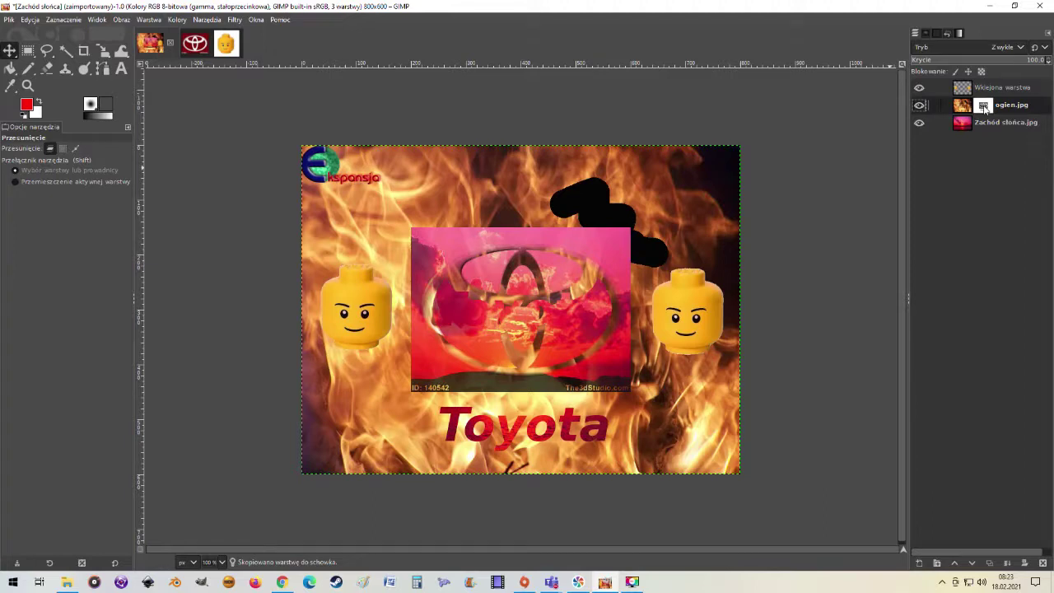
key("ctrl+v")
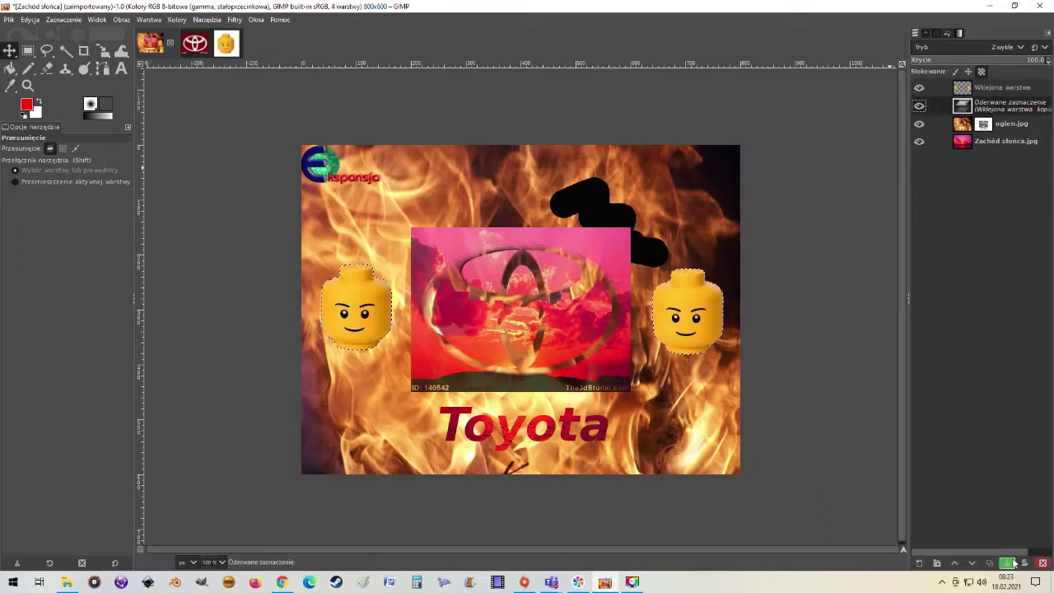
left_click(1006, 564)
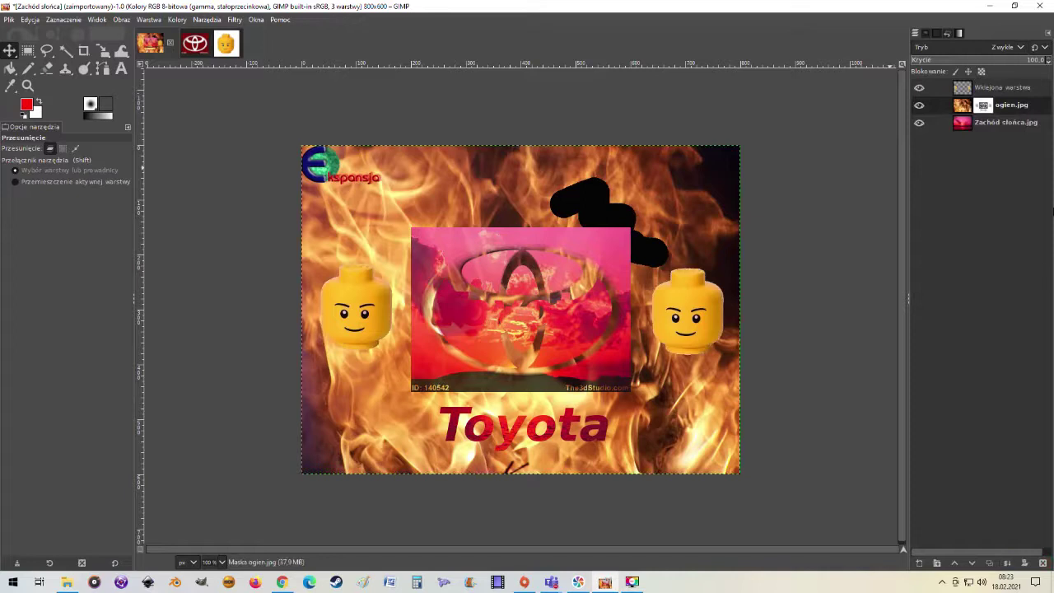
left_click(1006, 89)
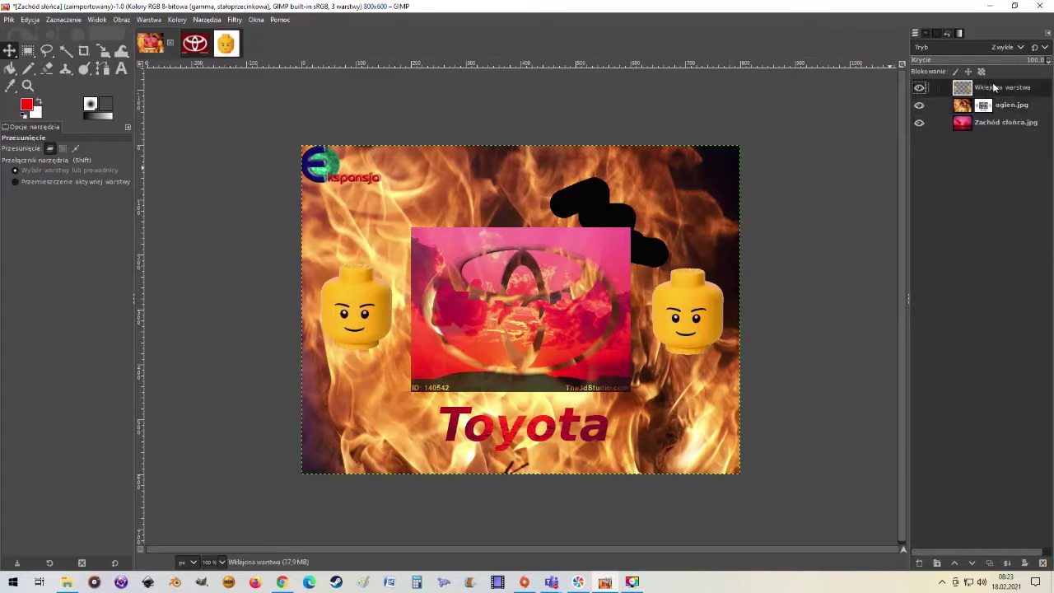
left_click(1042, 563)
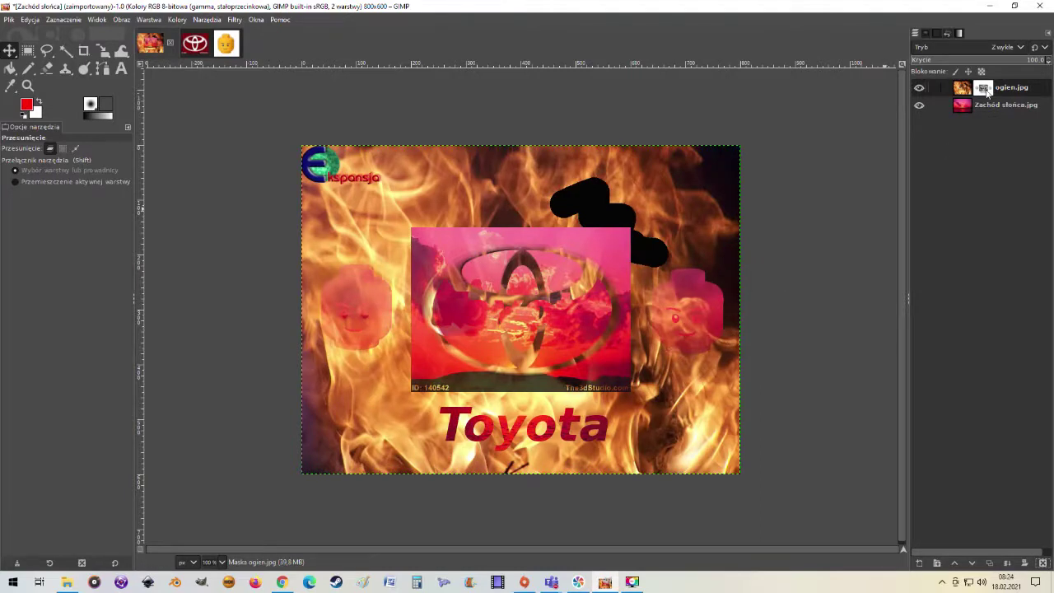
left_click(984, 89, "alt")
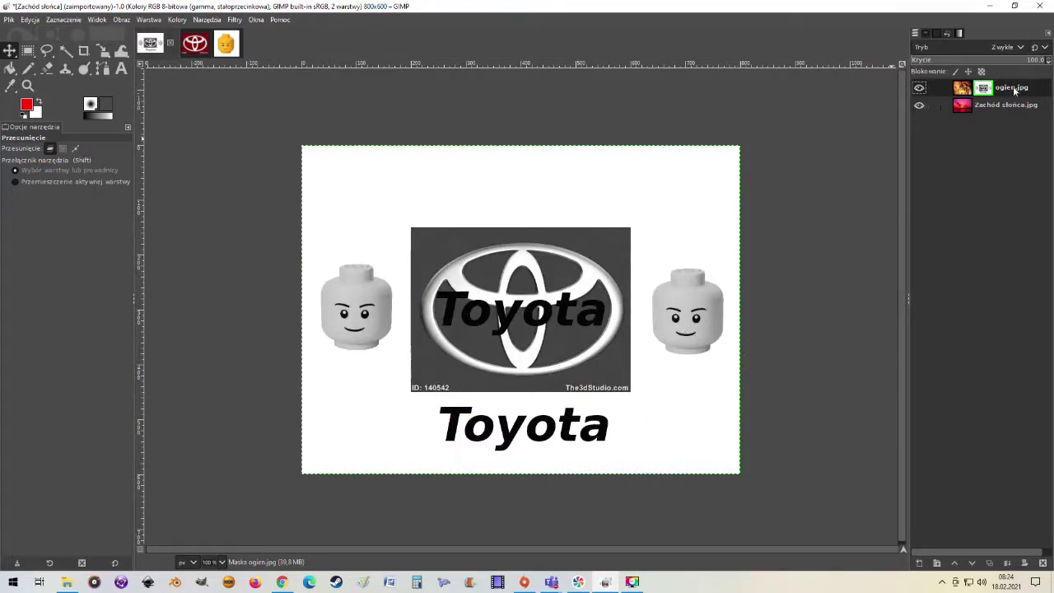
left_click(985, 89, "alt")
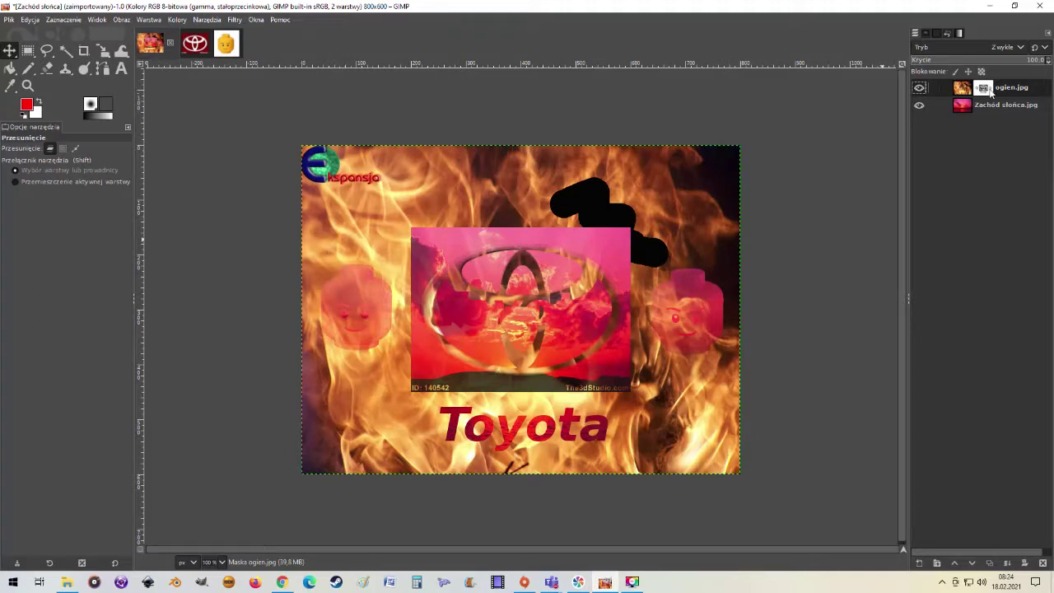
left_click(989, 91, "alt")
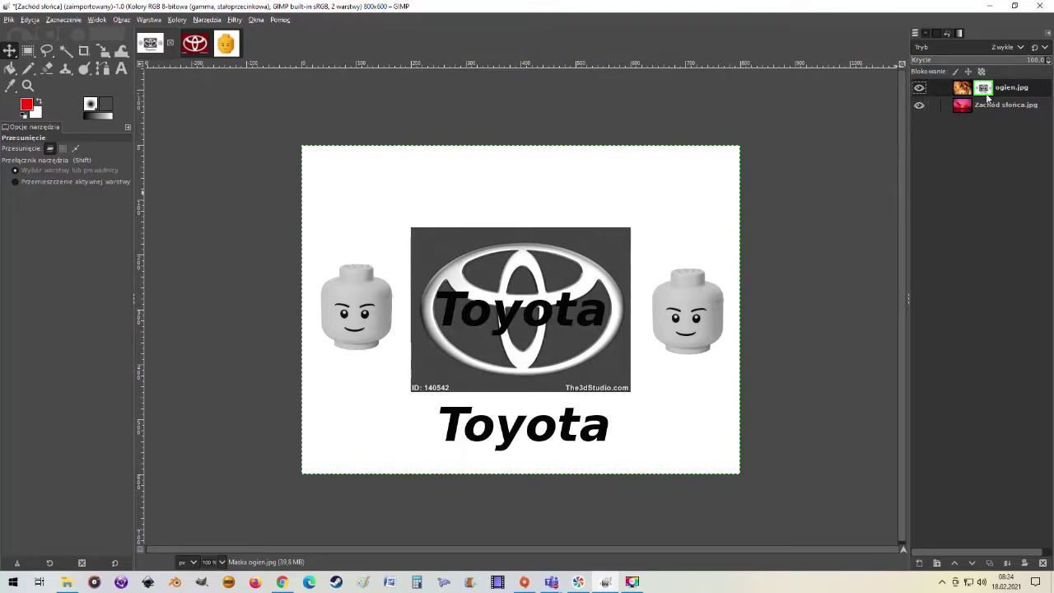
left_click(984, 89, "alt")
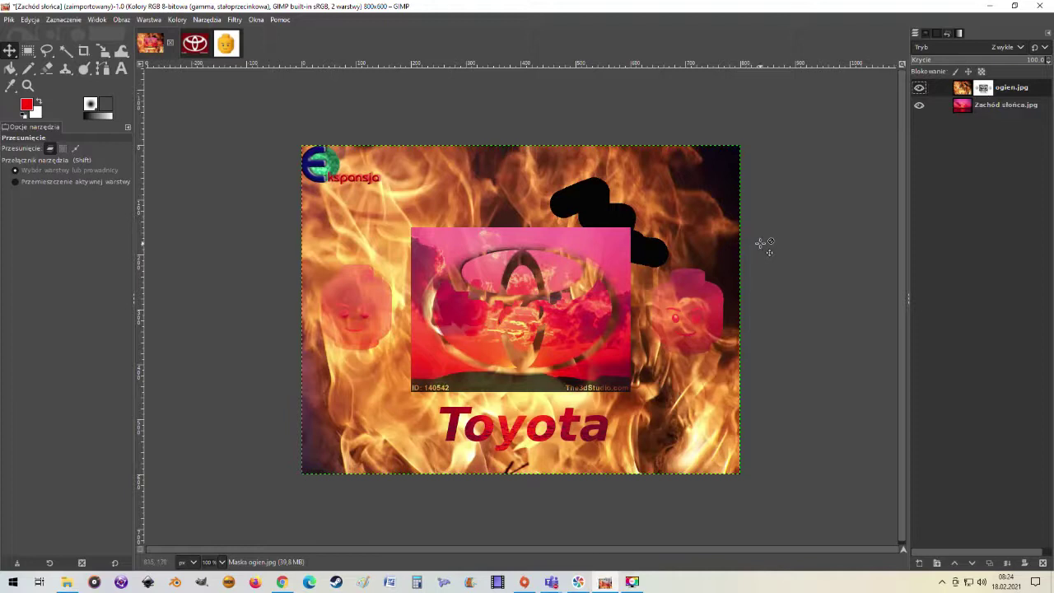